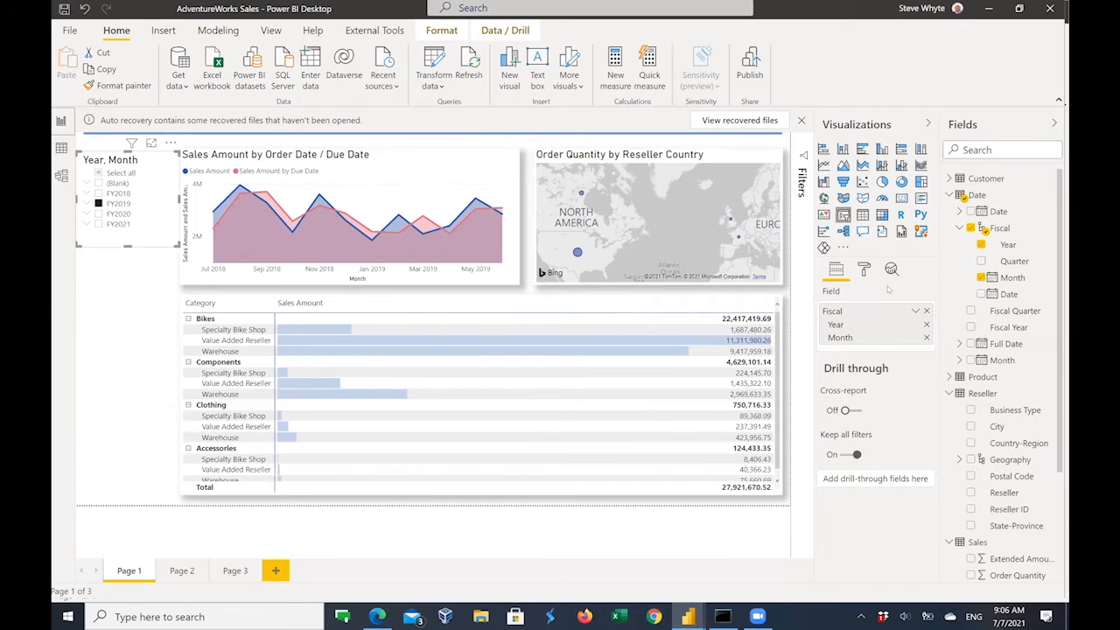
# Show the formatting options of the Year, Month slicer and look through the report's field list.
pyautogui.click(864, 270)
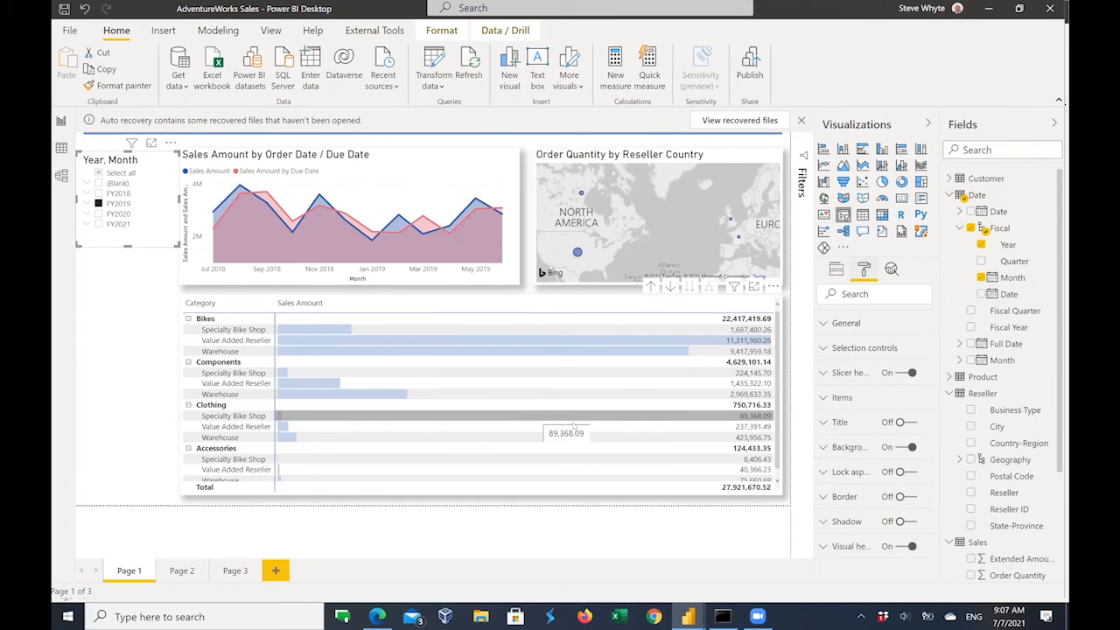
pyautogui.scroll(-1, 984, 213)
pyautogui.scroll(-1, 984, 213)
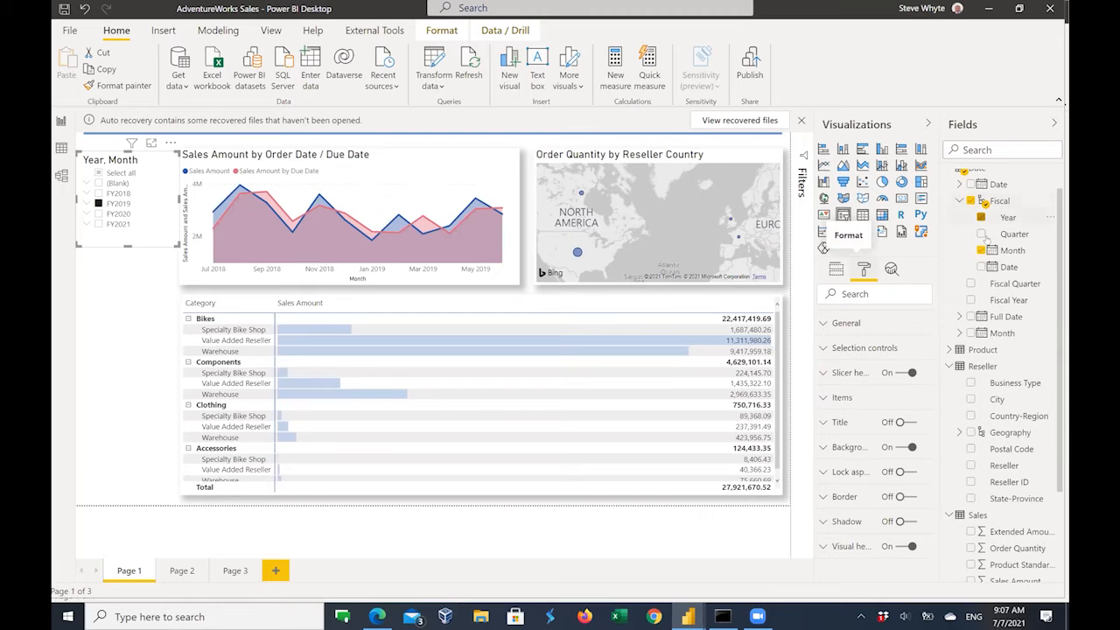
pyautogui.scroll(2, 993, 386)
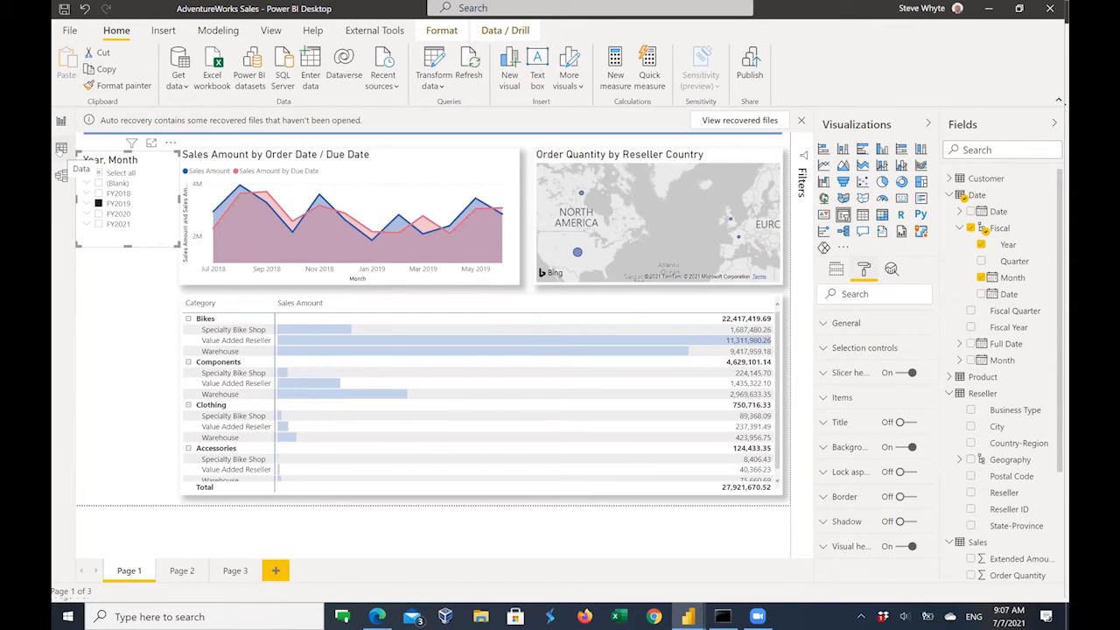
# Examine the Sales table's rows and the relationships between the model's tables, and return to the report page.
pyautogui.click(61, 149)
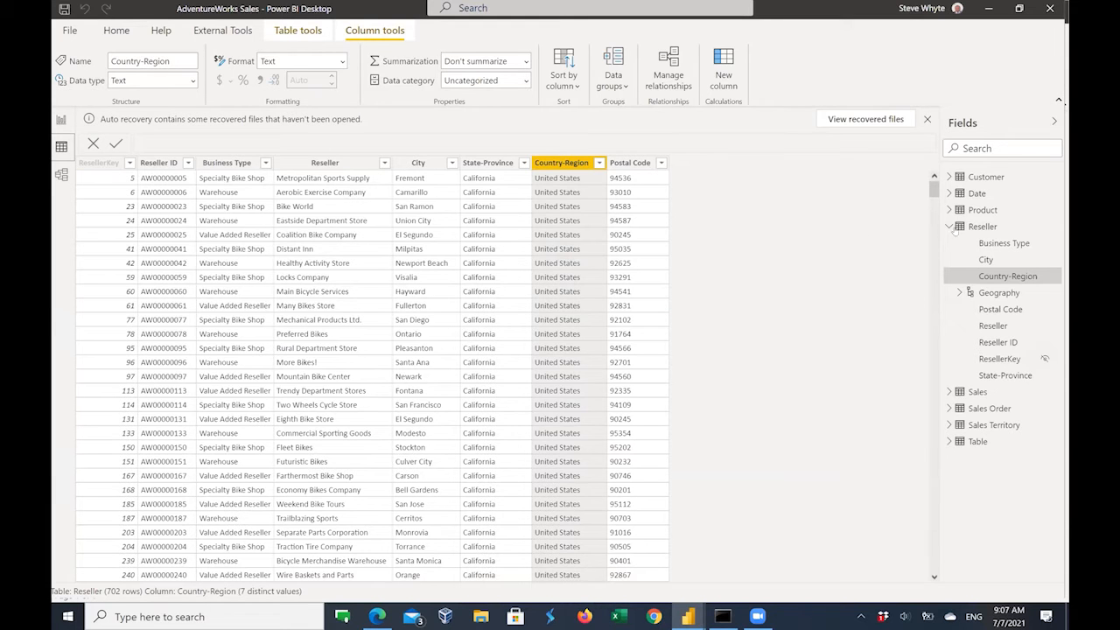
pyautogui.click(950, 225)
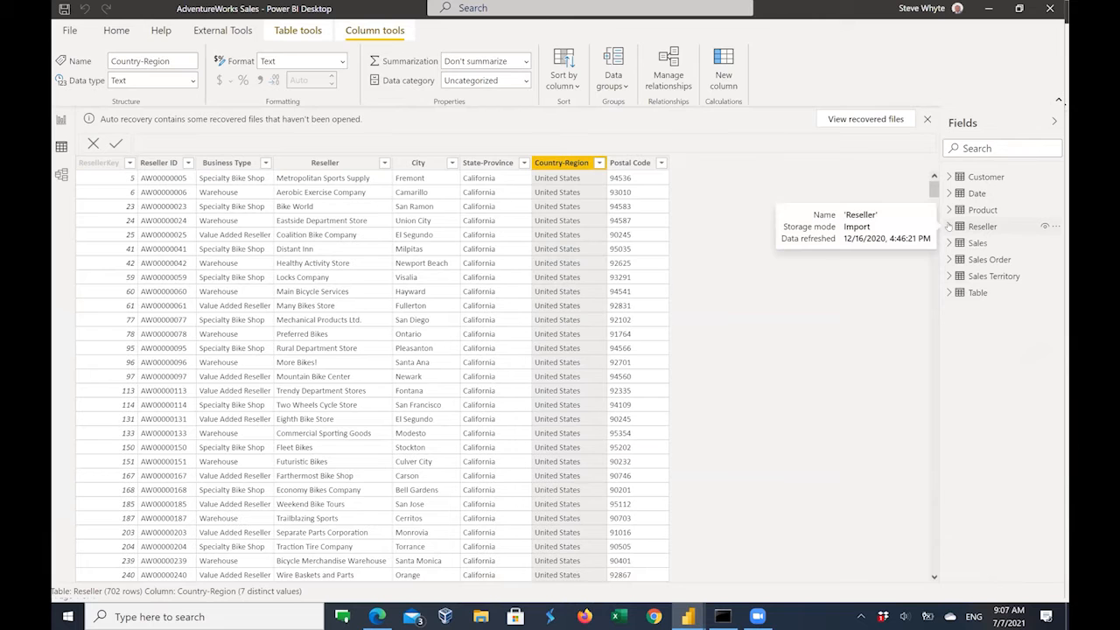
pyautogui.click(973, 243)
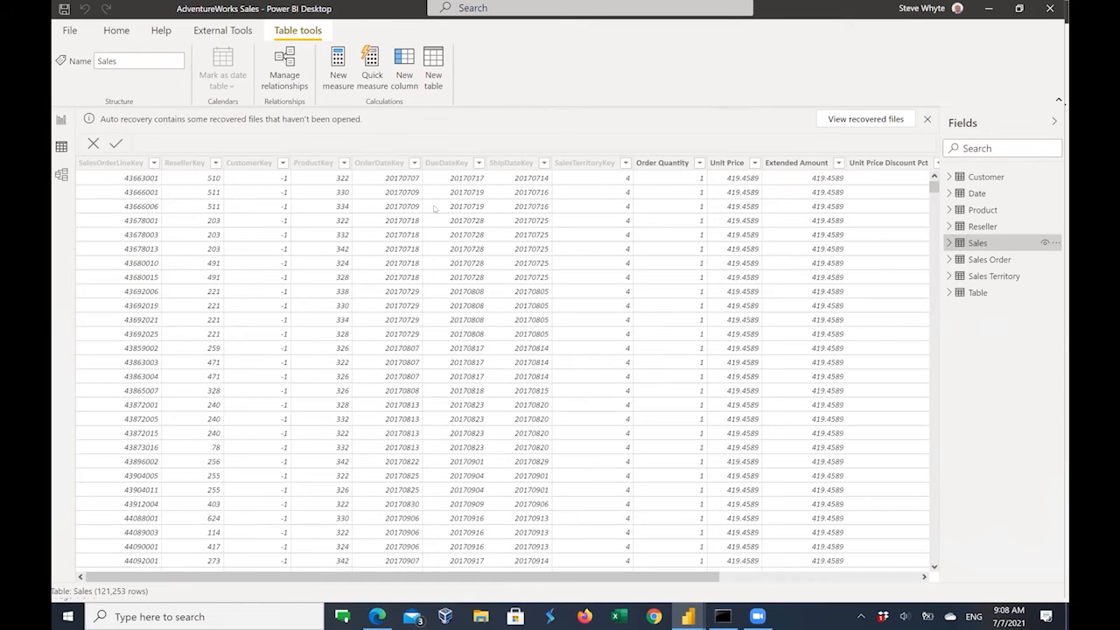
pyautogui.click(59, 178)
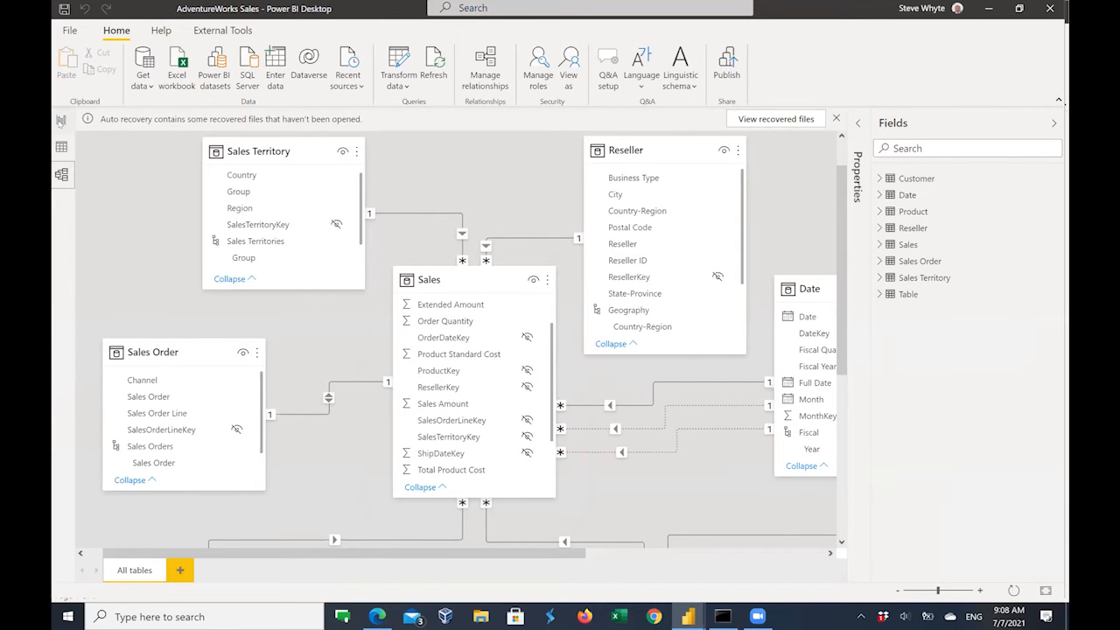
pyautogui.click(61, 120)
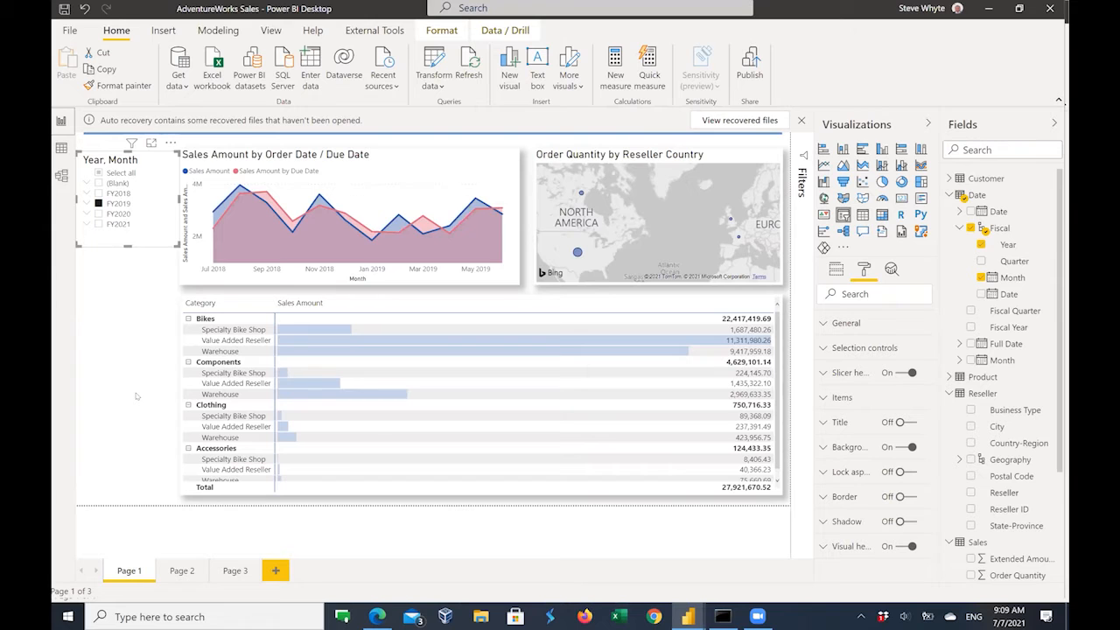
# Switch to the Untitled report's Power BI Desktop window.
pyautogui.moveTo(290, 376)
pyautogui.moveTo(691, 616)
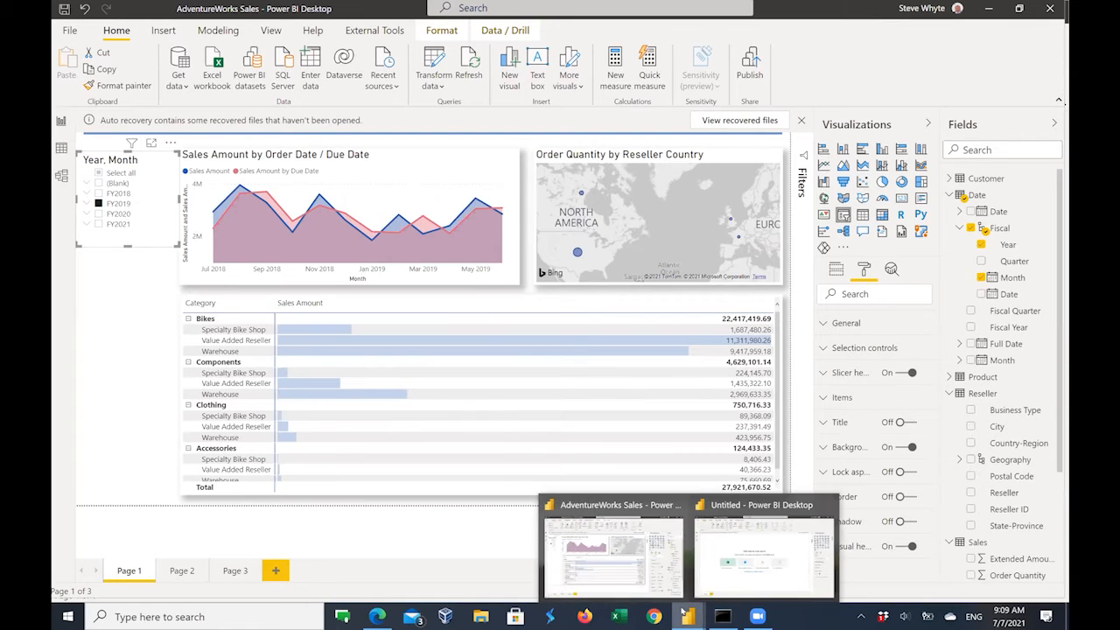
pyautogui.click(753, 543)
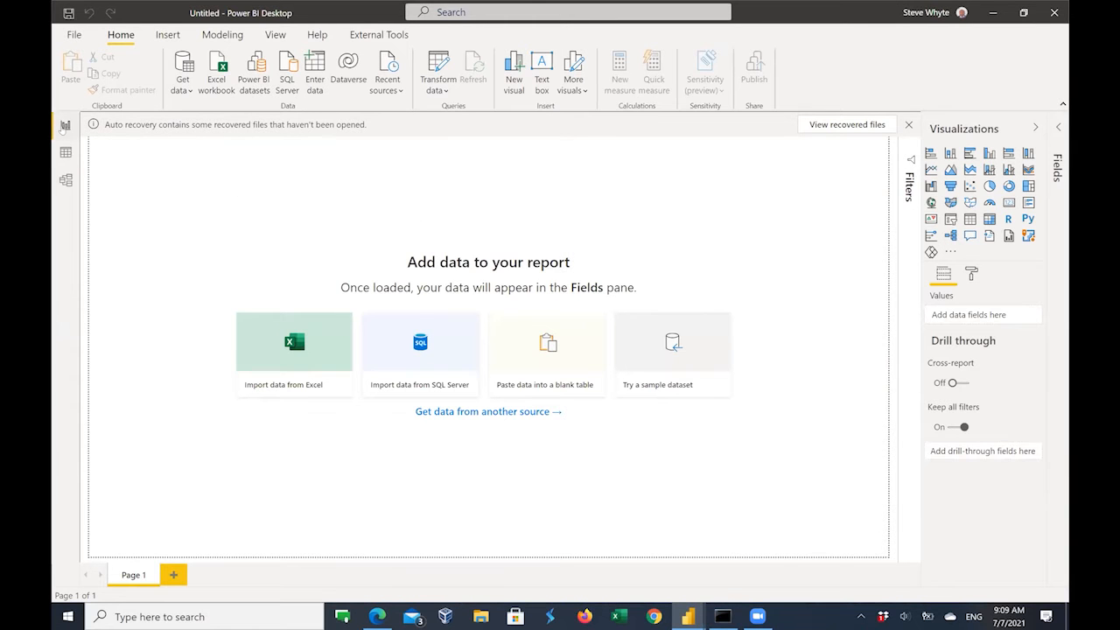
# Look at the blank report's data view, model view and list of fields.
pyautogui.click(64, 153)
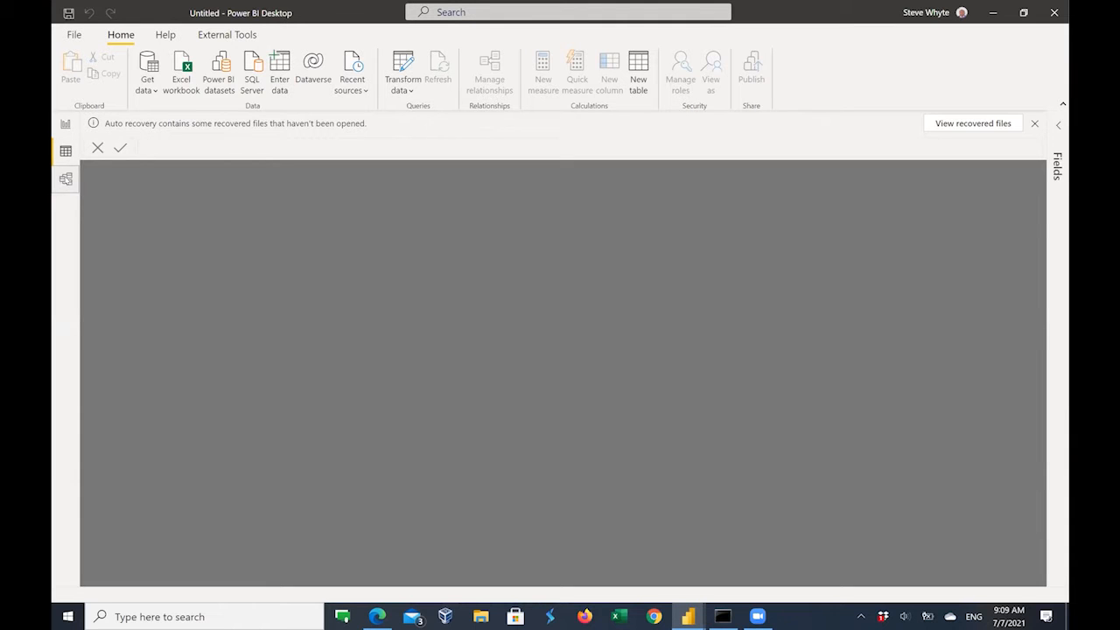
pyautogui.click(66, 178)
pyautogui.click(64, 125)
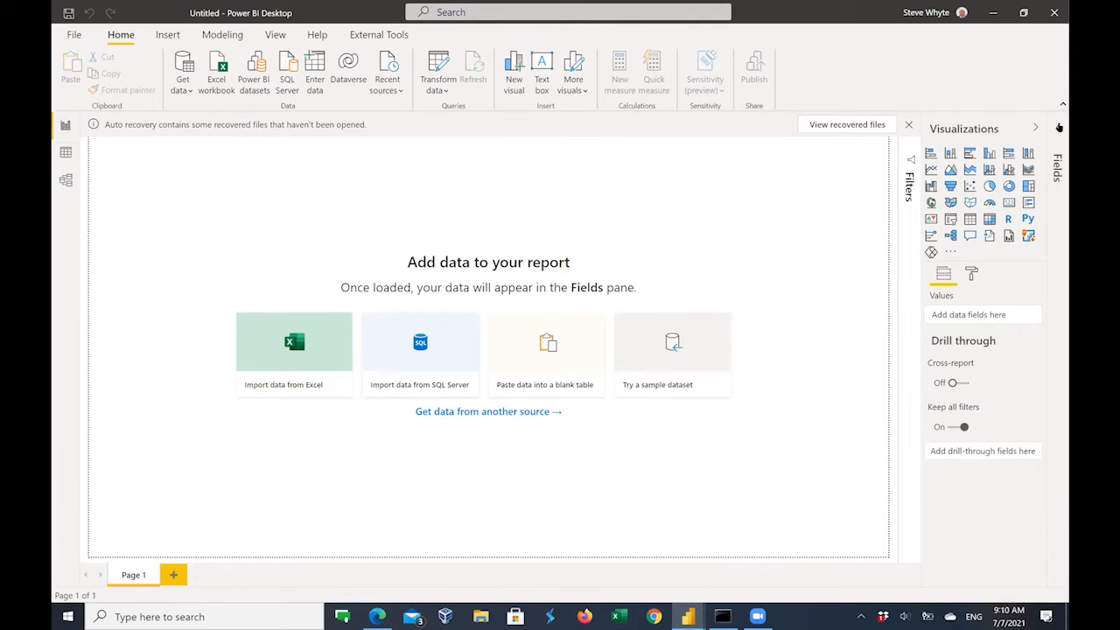
pyautogui.click(1058, 127)
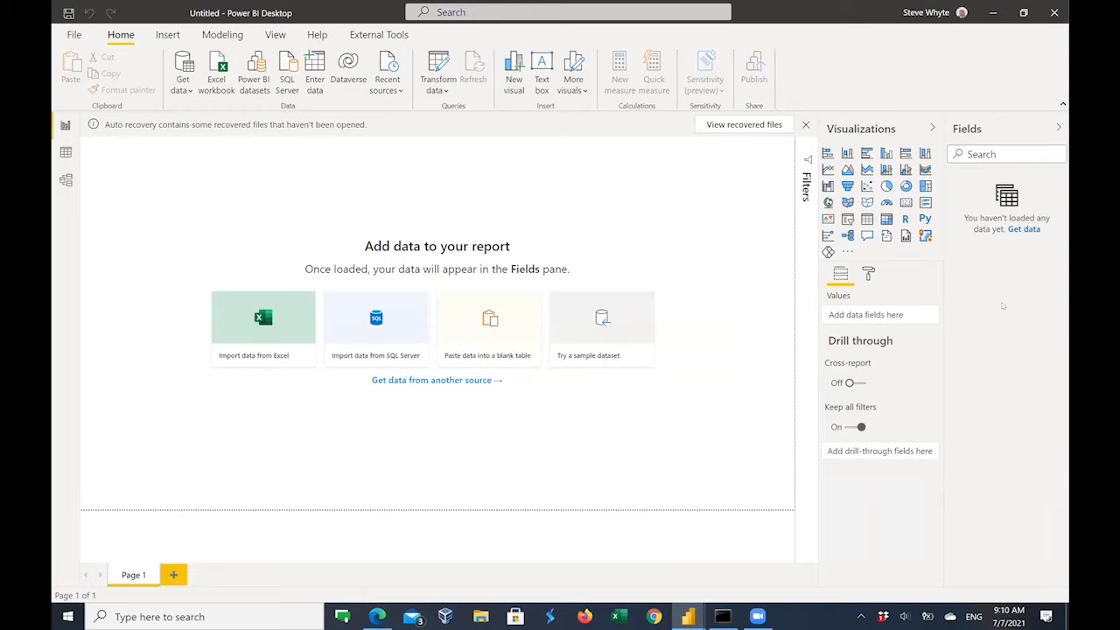
pyautogui.click(1057, 128)
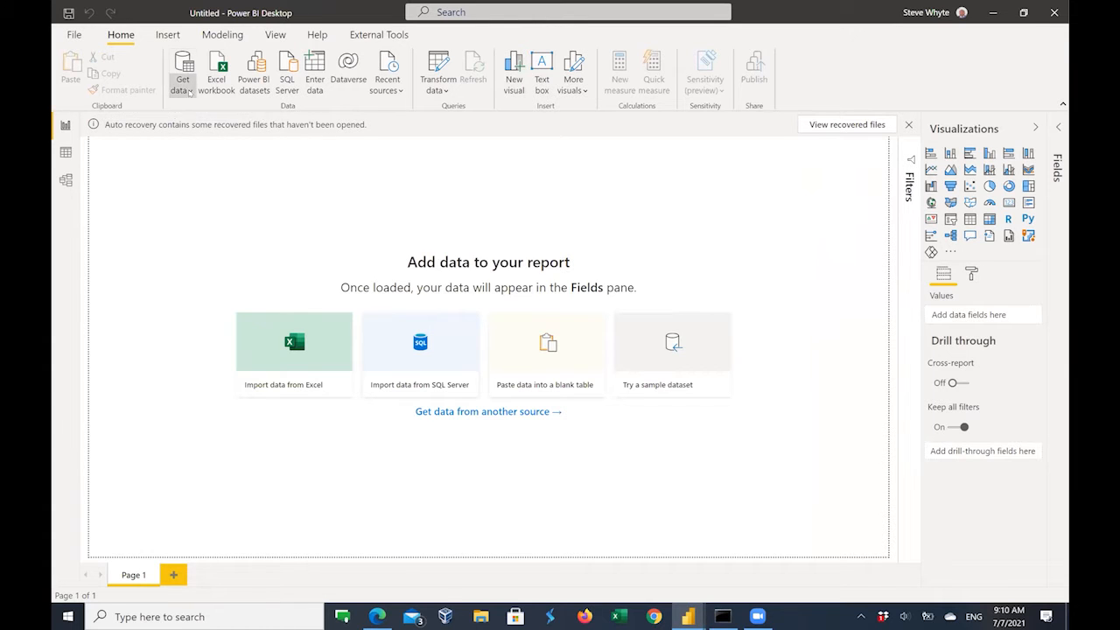
# Open the complete list of data sources for import and look through all available connectors.
pyautogui.click(190, 92)
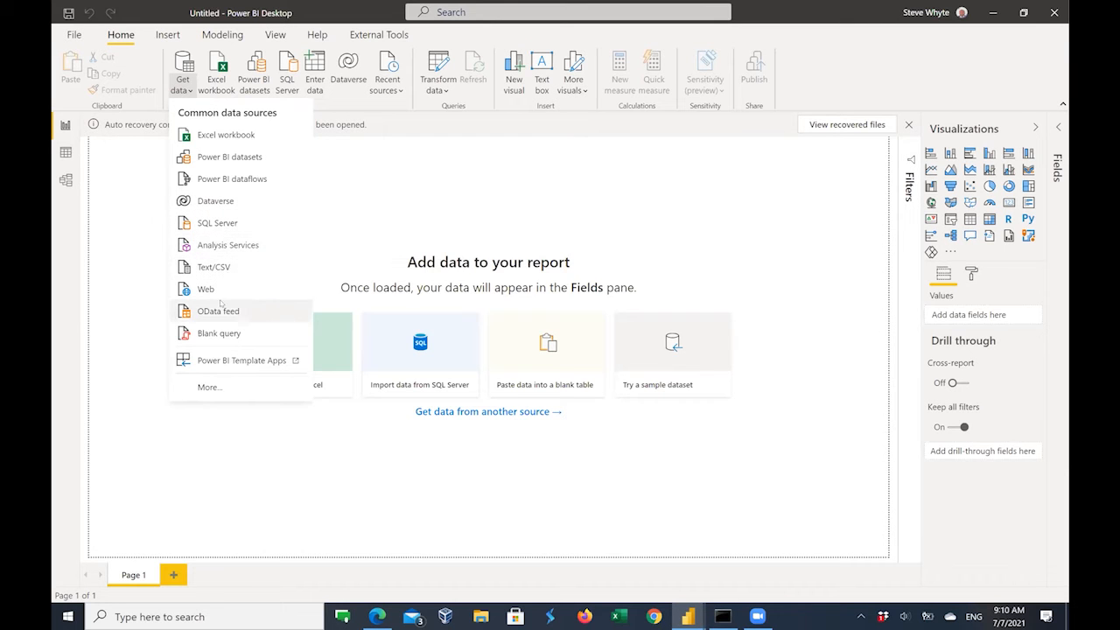
pyautogui.click(208, 388)
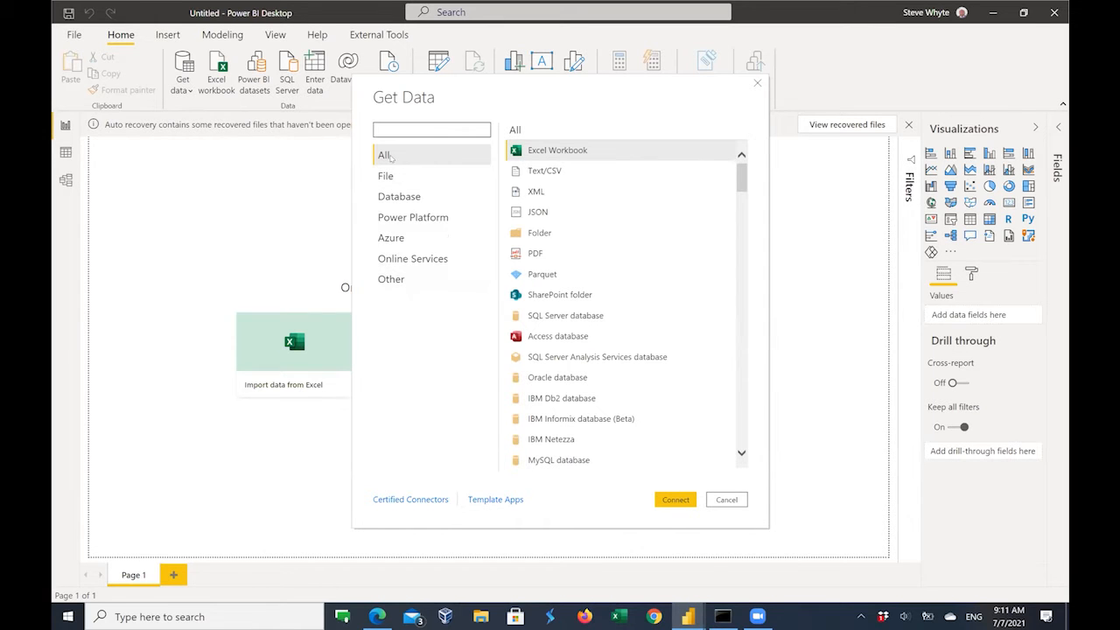
pyautogui.click(391, 156)
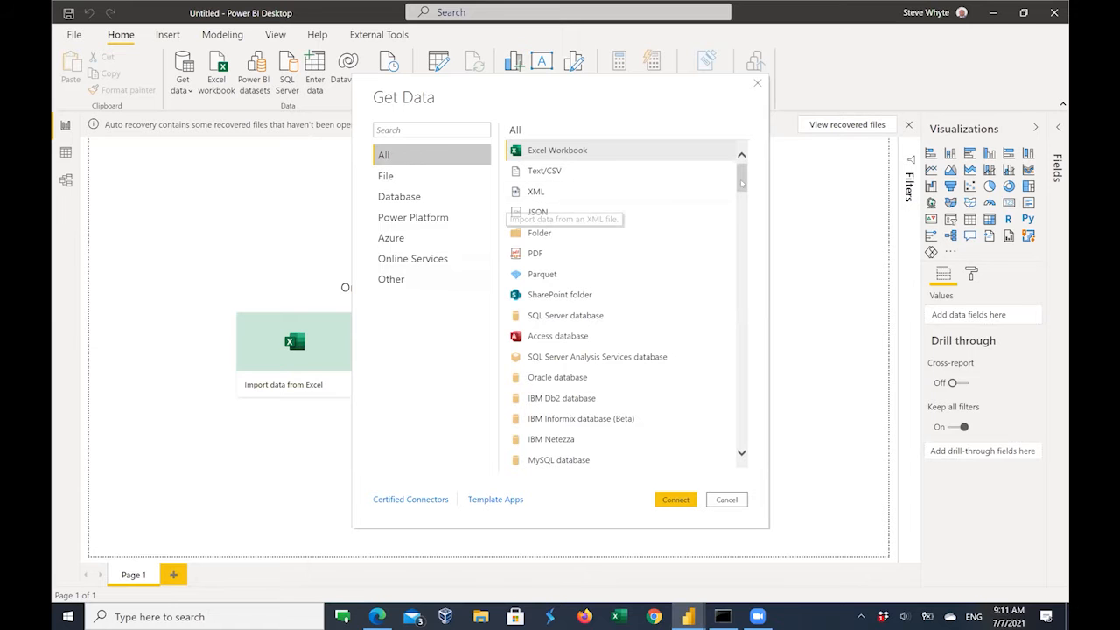
pyautogui.moveTo(741, 182); pyautogui.dragTo(740, 243)
pyautogui.moveTo(739, 255); pyautogui.dragTo(739, 262)
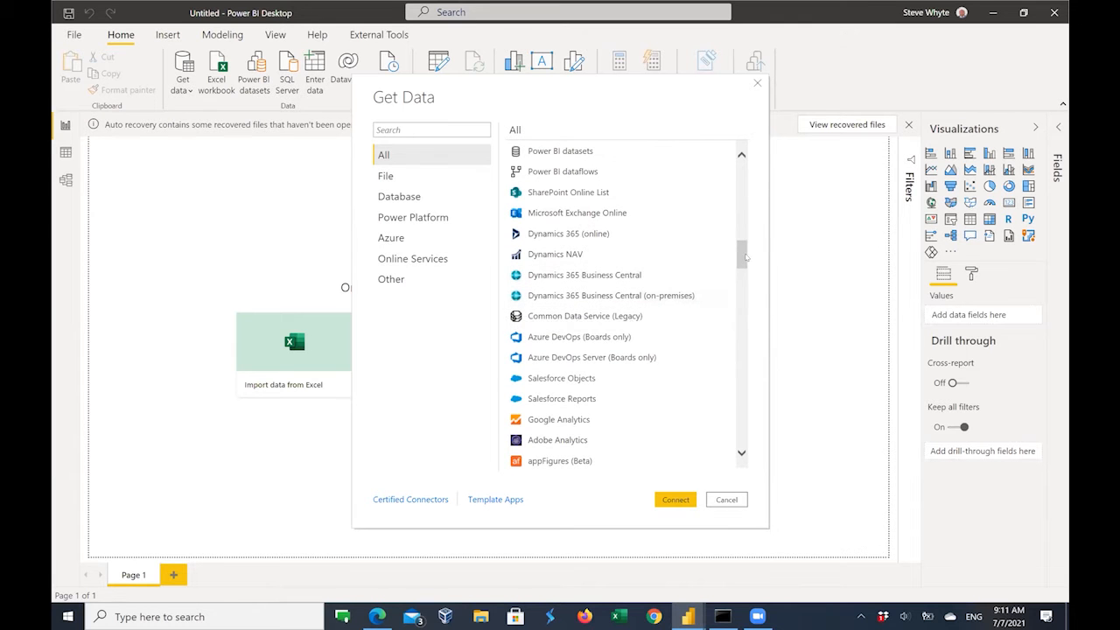
pyautogui.moveTo(742, 255); pyautogui.dragTo(756, 169)
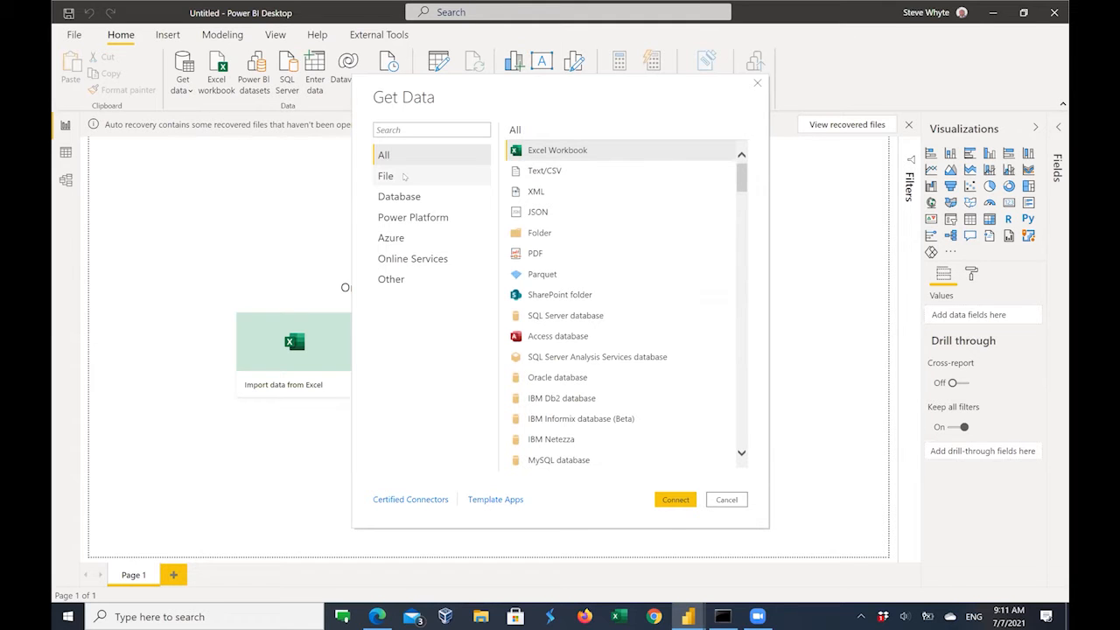
# Review the File and Database connector categories and return to the list of all connectors.
pyautogui.click(404, 177)
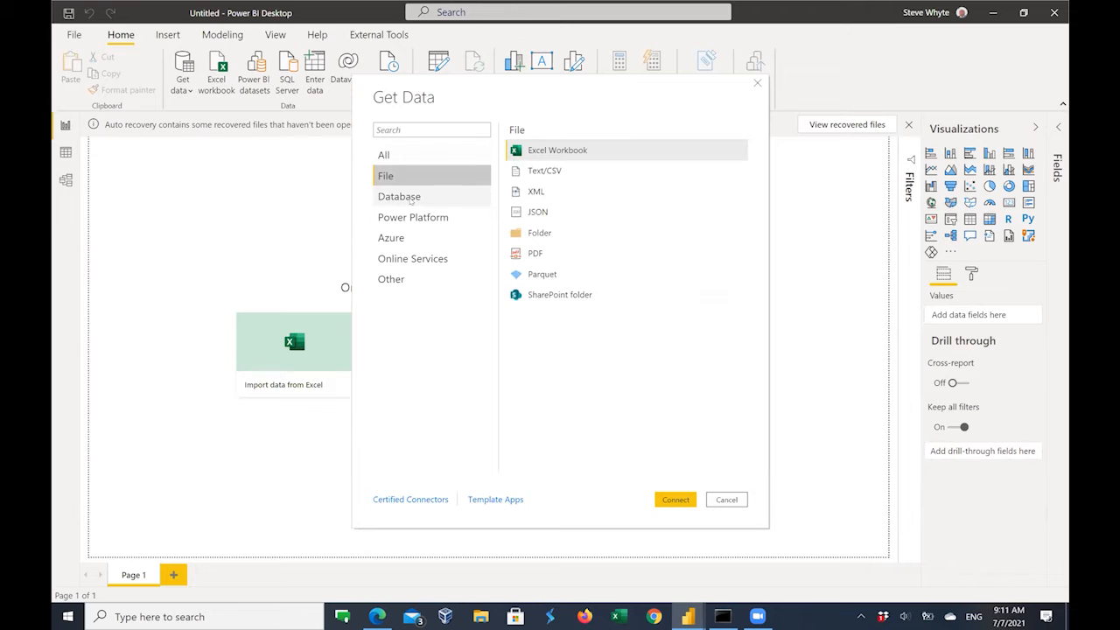
pyautogui.click(410, 200)
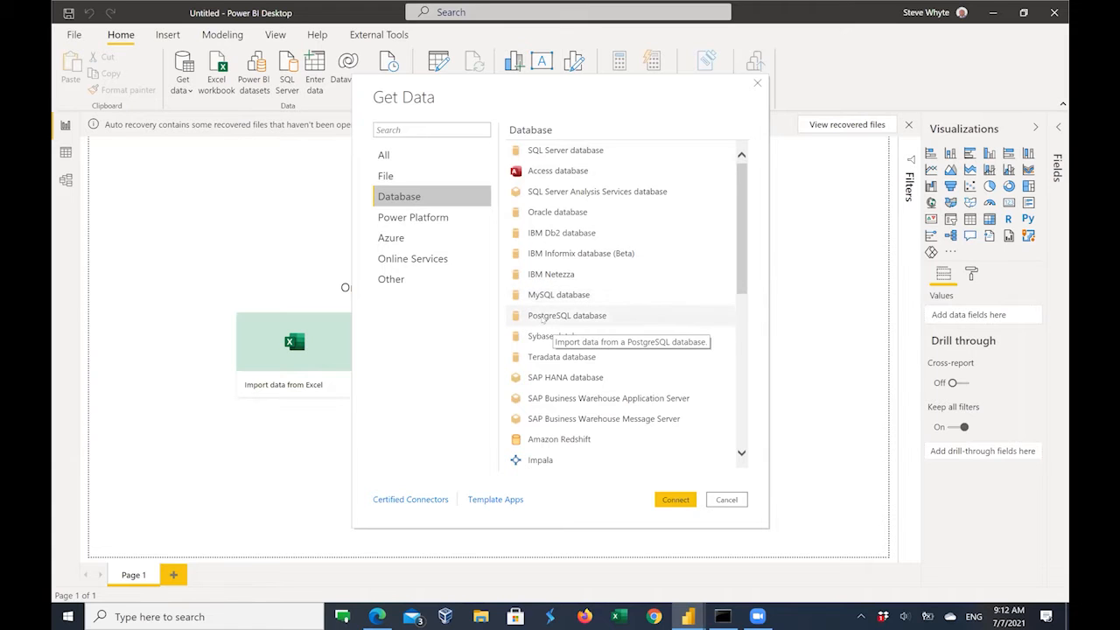
pyautogui.click(398, 161)
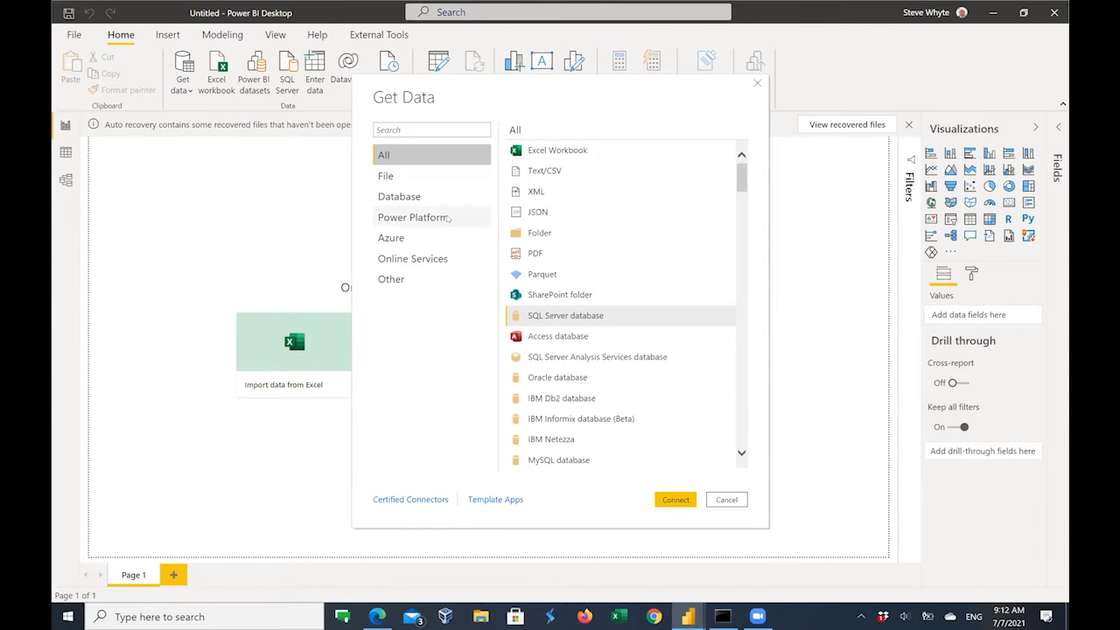
# Connect to the AdventureWorks Sales Excel workbook in the Power BI folder on drive C.
pyautogui.click(559, 153)
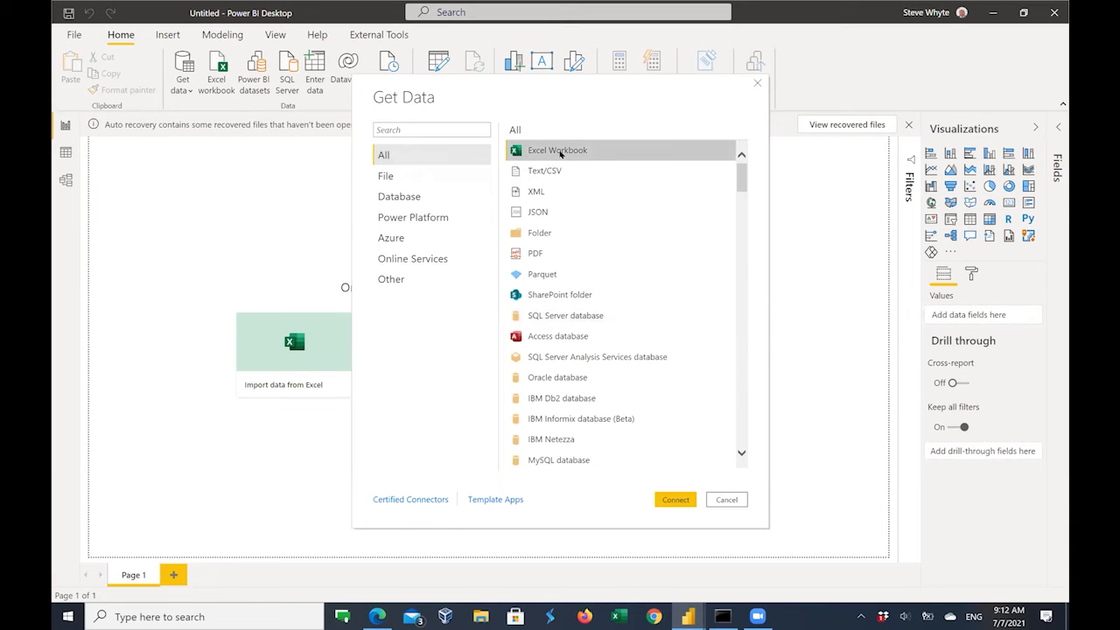
pyautogui.click(675, 499)
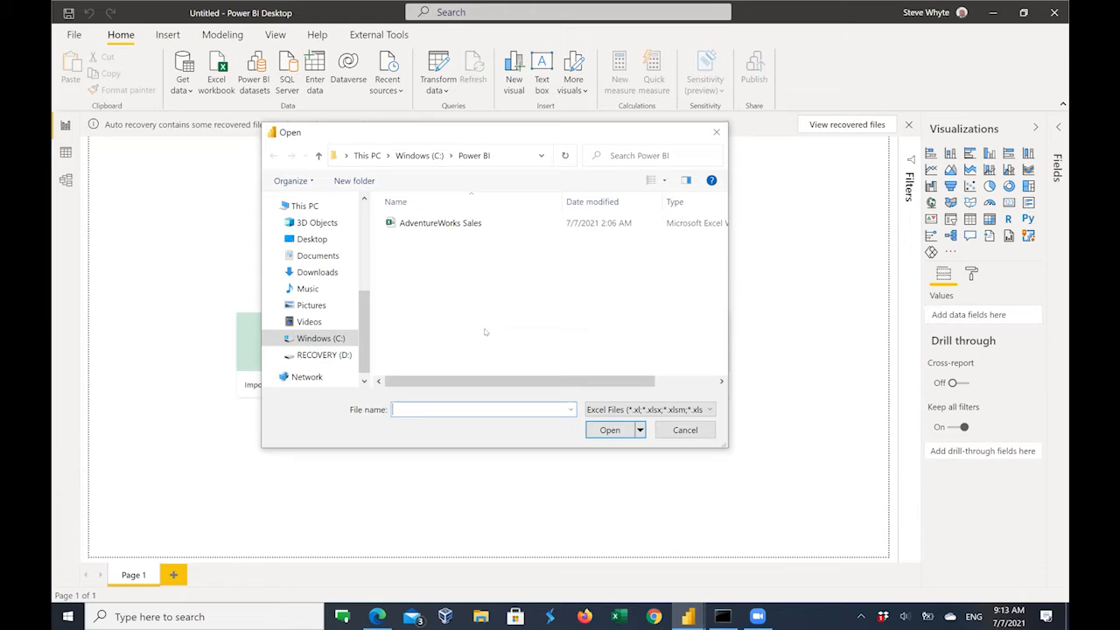
pyautogui.click(421, 225)
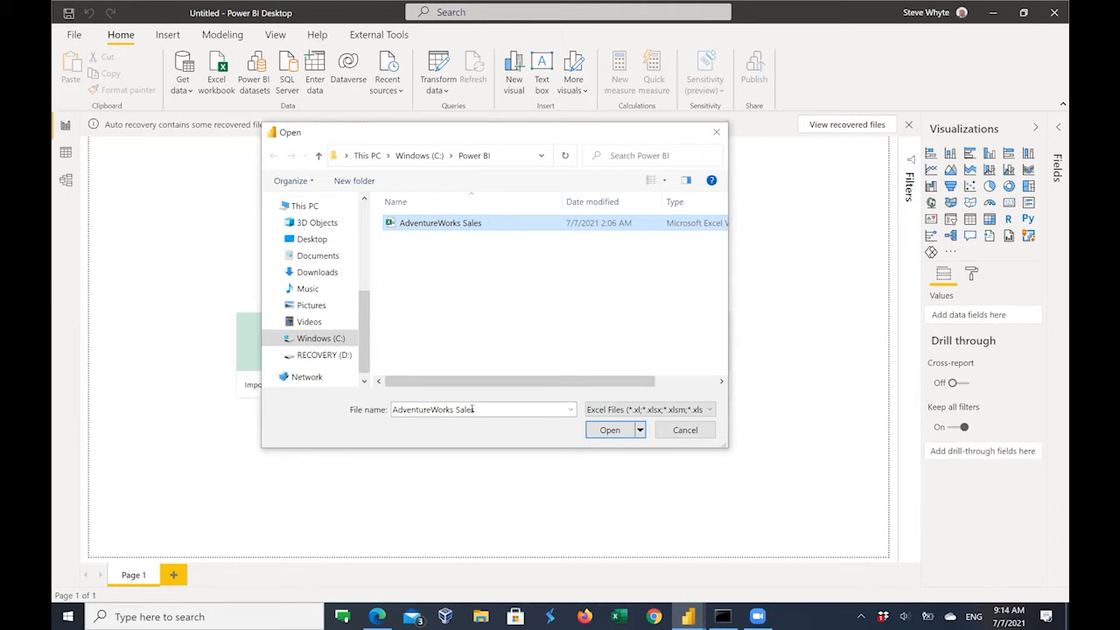
pyautogui.click(610, 430)
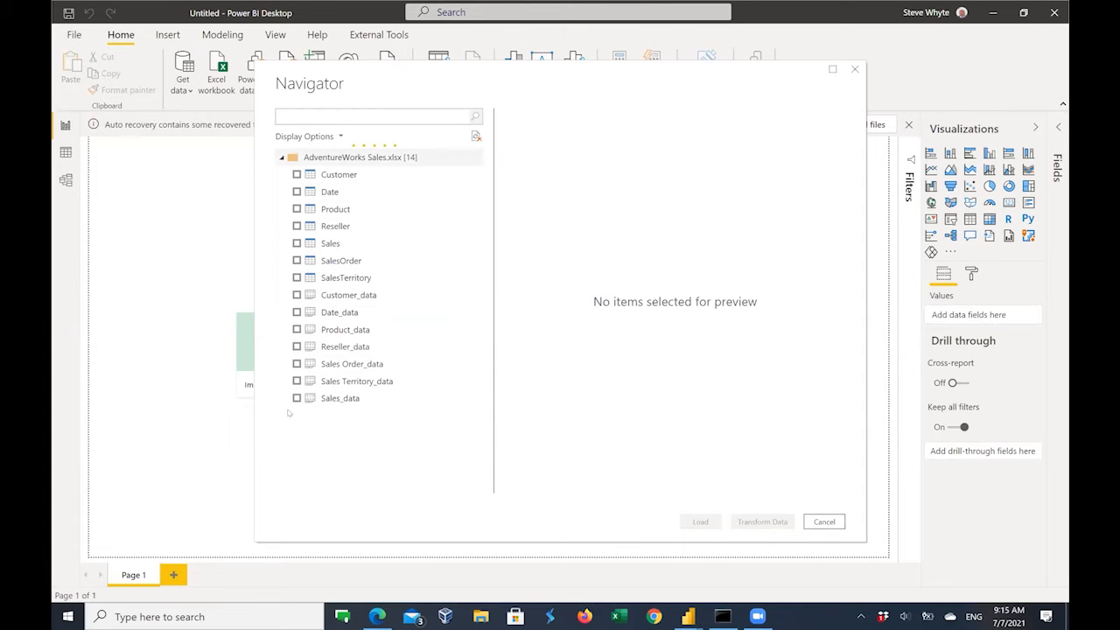
# Select the Customer and Date tables for import and preview their columns.
pyautogui.click(296, 176)
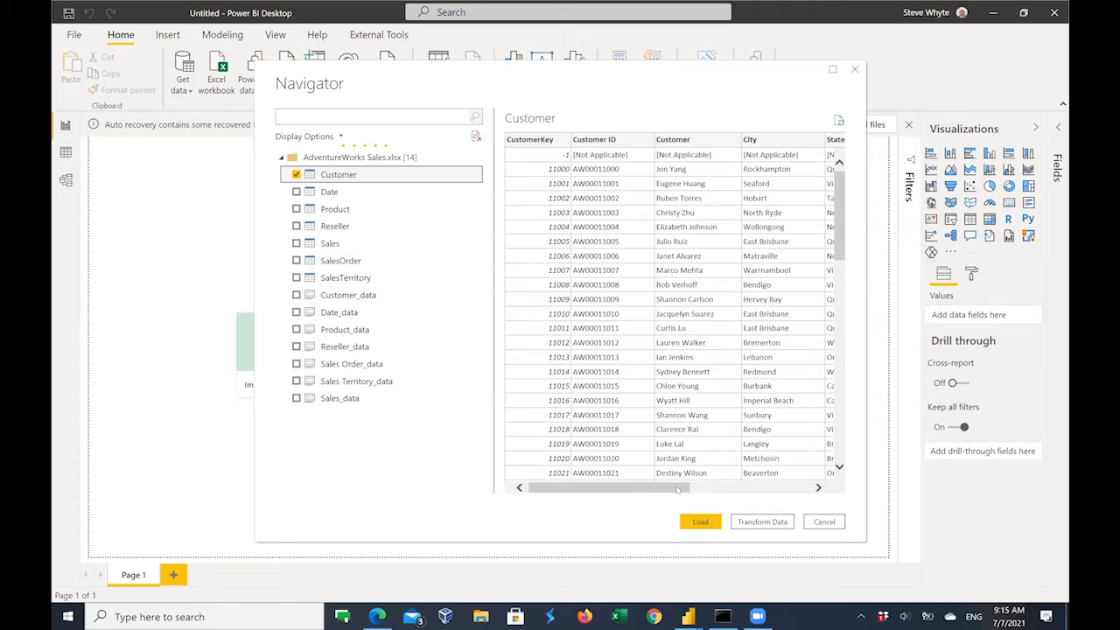
pyautogui.click(726, 488)
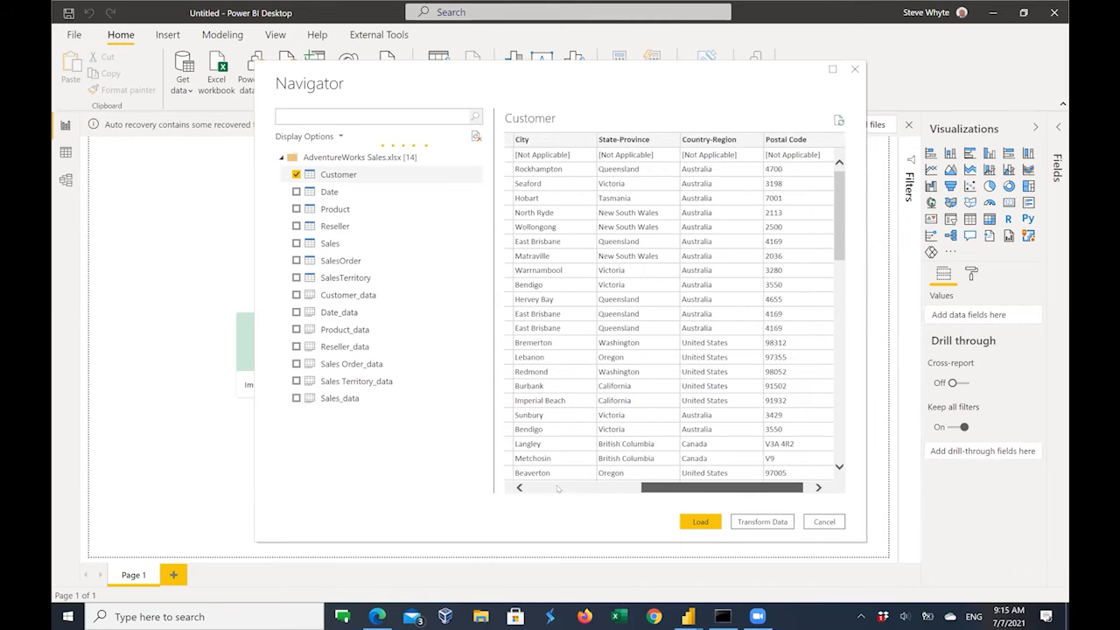
pyautogui.click(296, 192)
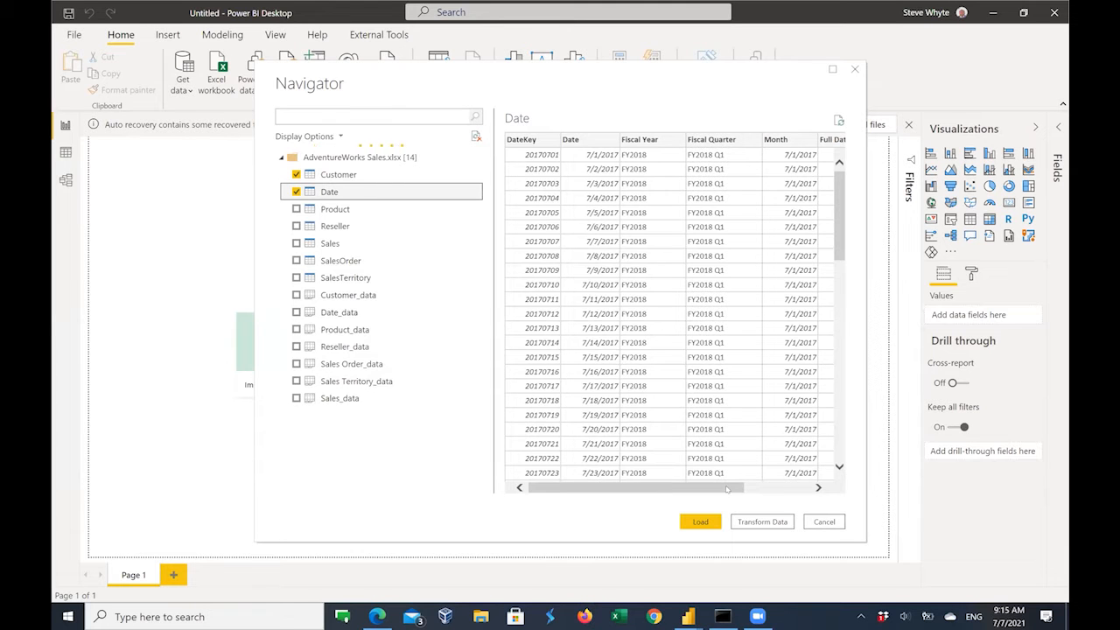
pyautogui.hscroll(3, 708, 489)
pyautogui.hscroll(-3, 581, 484)
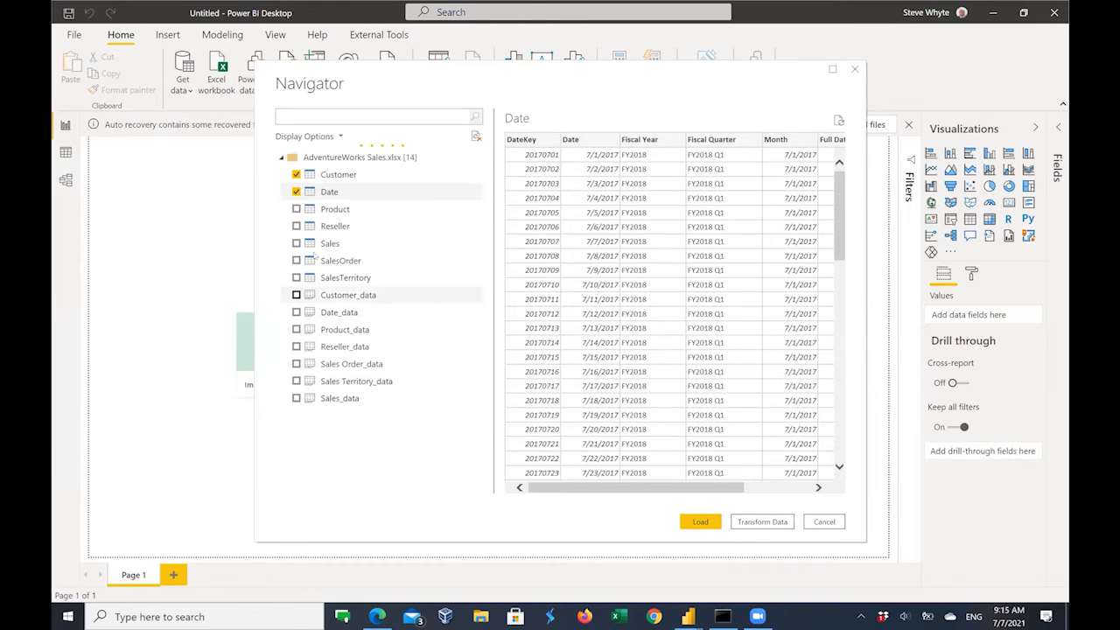
# Add the Product, Reseller, Sales, SalesOrder and SalesTerritory tables to the import selection.
pyautogui.click(296, 208)
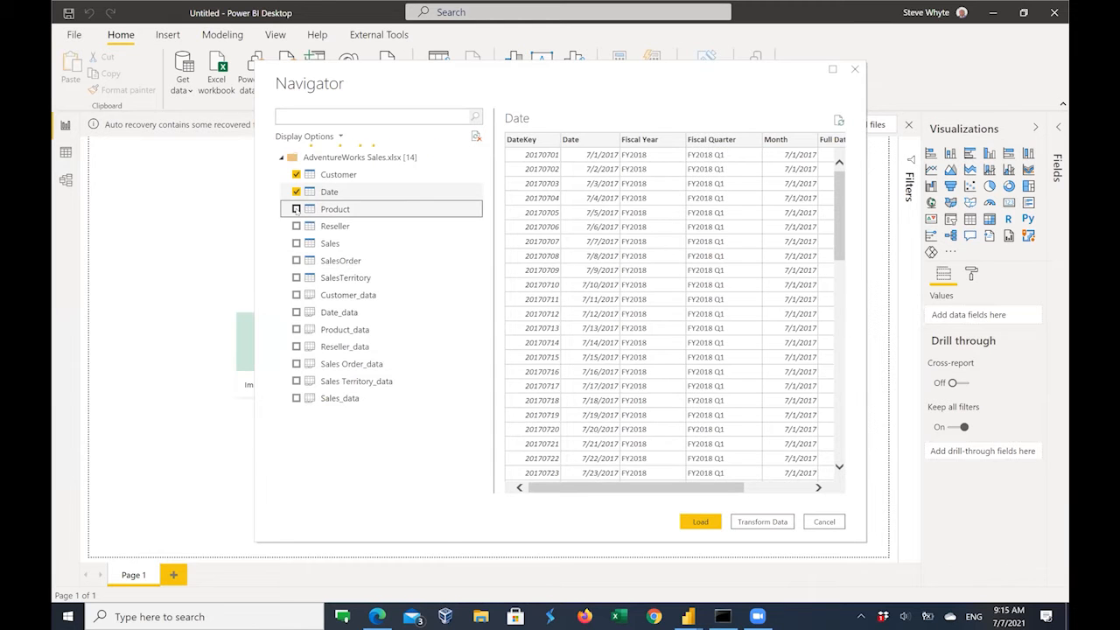
pyautogui.click(296, 226)
pyautogui.click(296, 244)
pyautogui.click(295, 261)
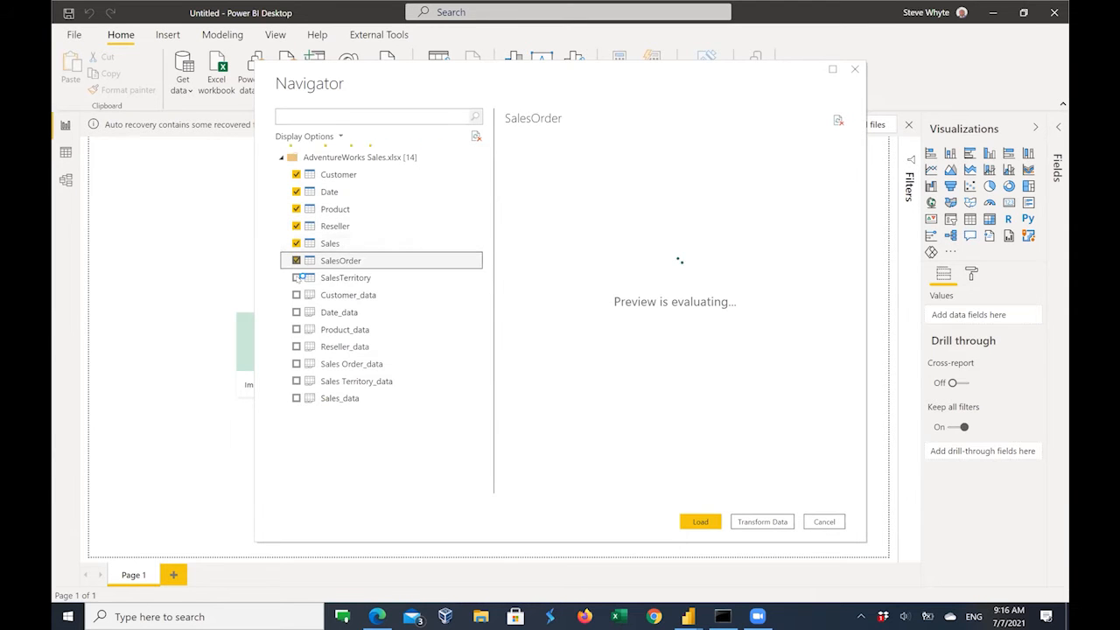
pyautogui.click(295, 278)
# Add the Customer, Date, Product, Reseller, Sales Order, Sales Territory and Sales _data sheets to the import selection.
pyautogui.click(297, 295)
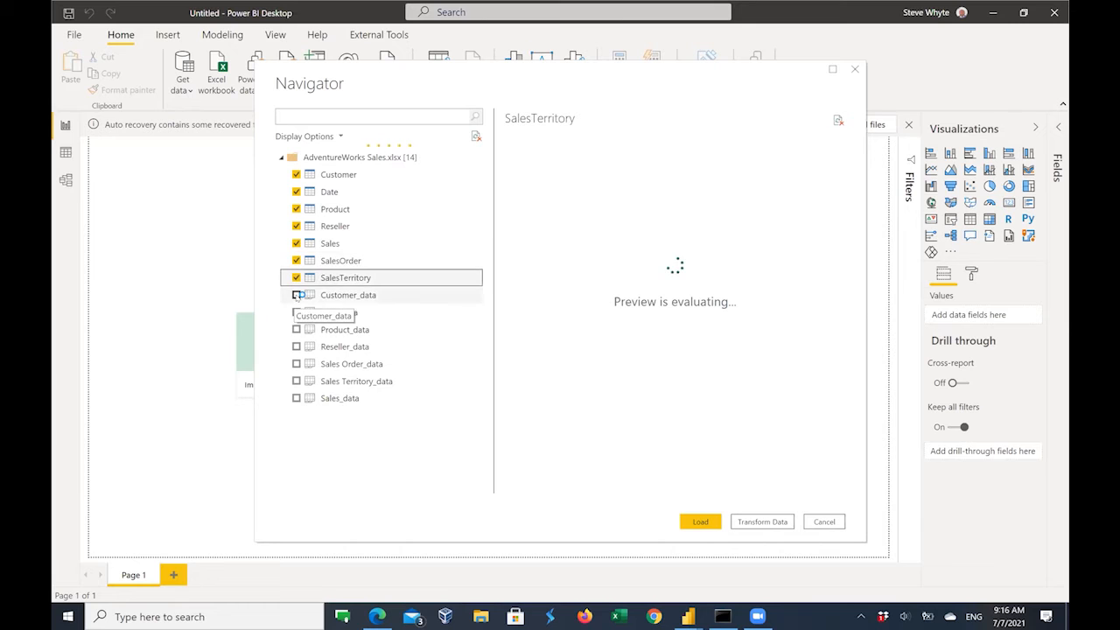
pyautogui.click(297, 312)
pyautogui.click(298, 329)
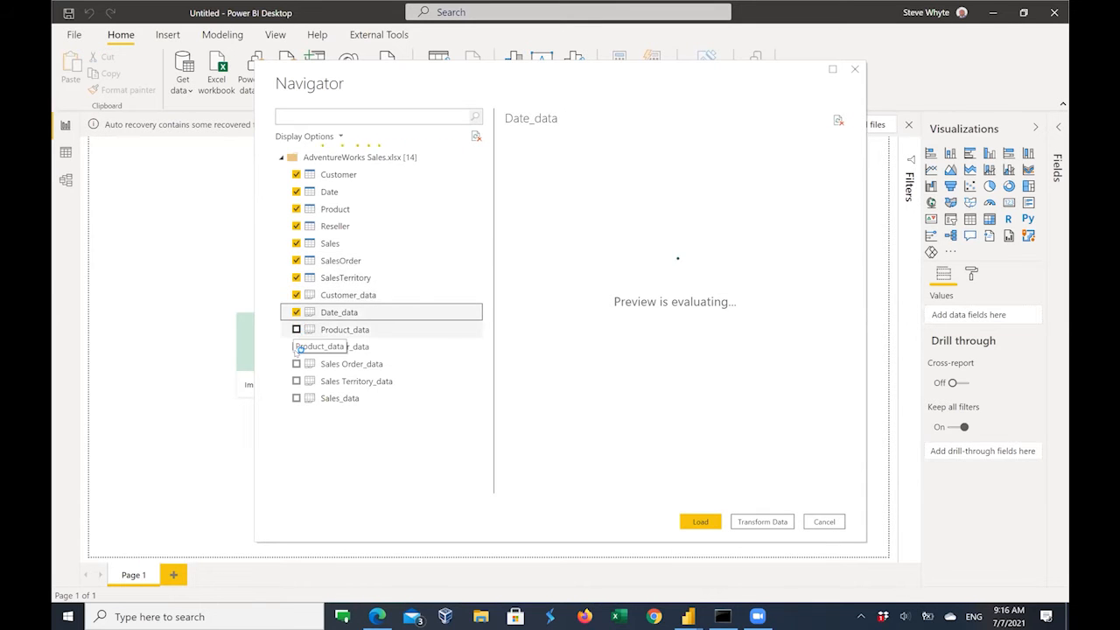
pyautogui.click(297, 347)
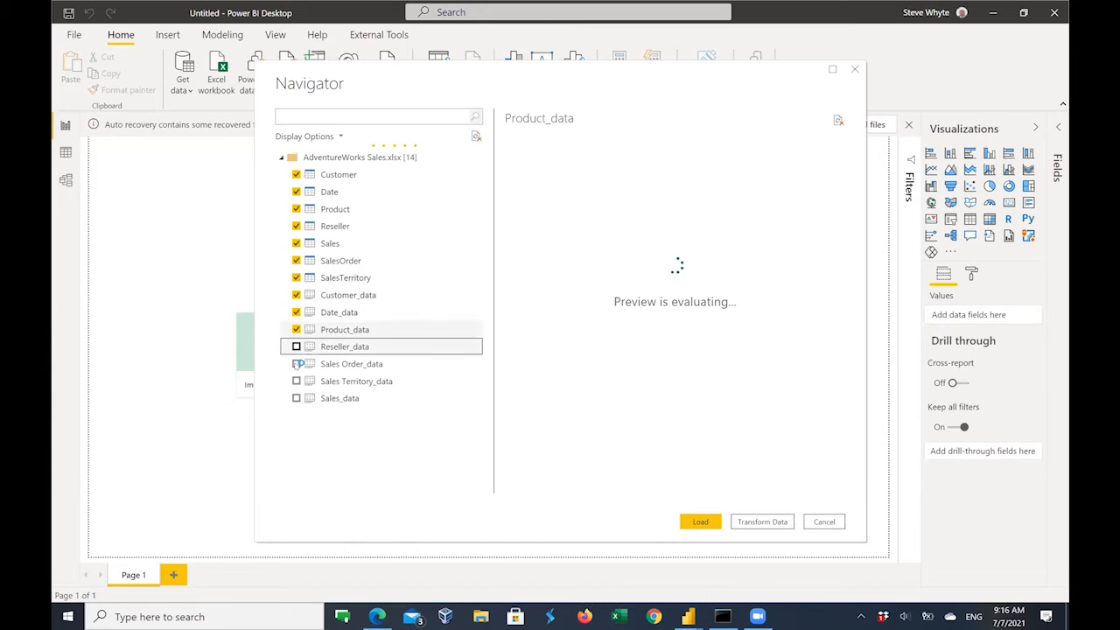
pyautogui.click(298, 364)
pyautogui.click(306, 381)
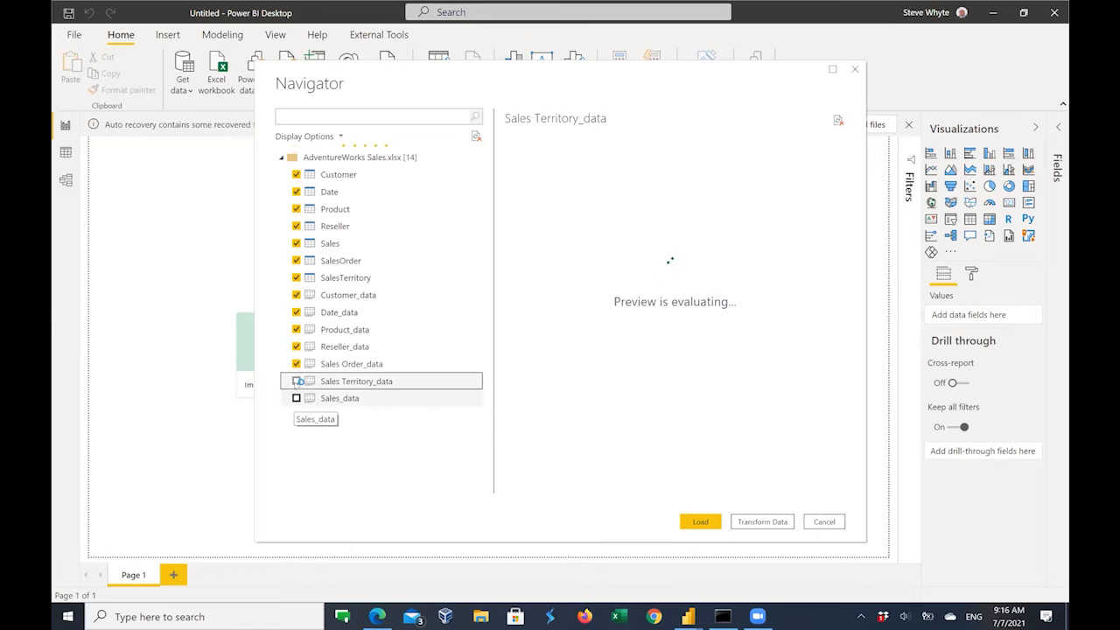
pyautogui.click(302, 398)
pyautogui.click(415, 389)
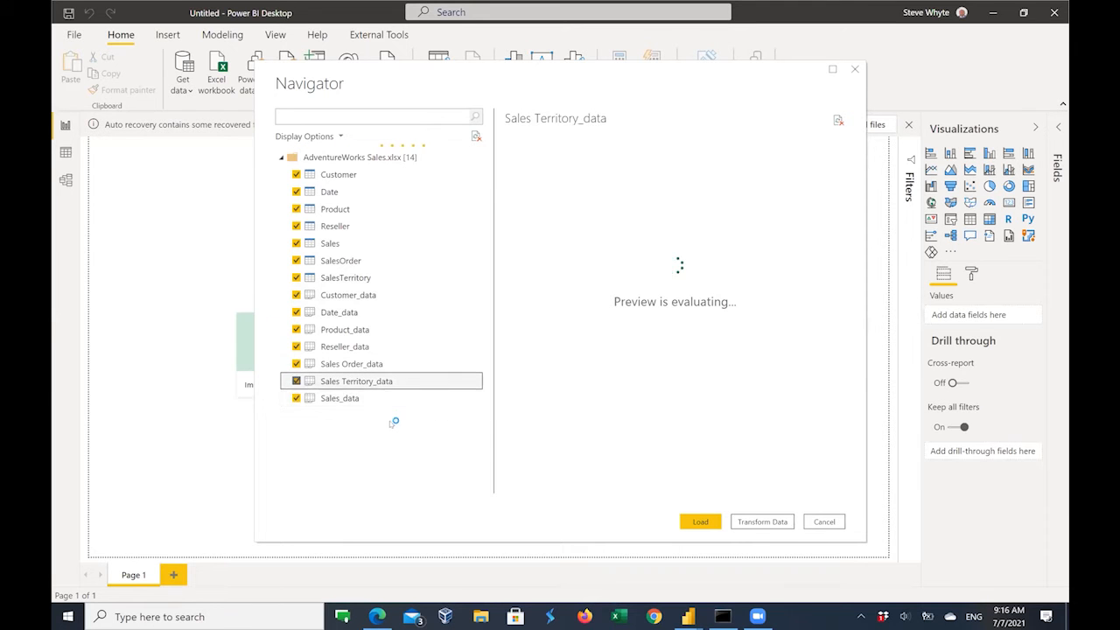
pyautogui.press('space')
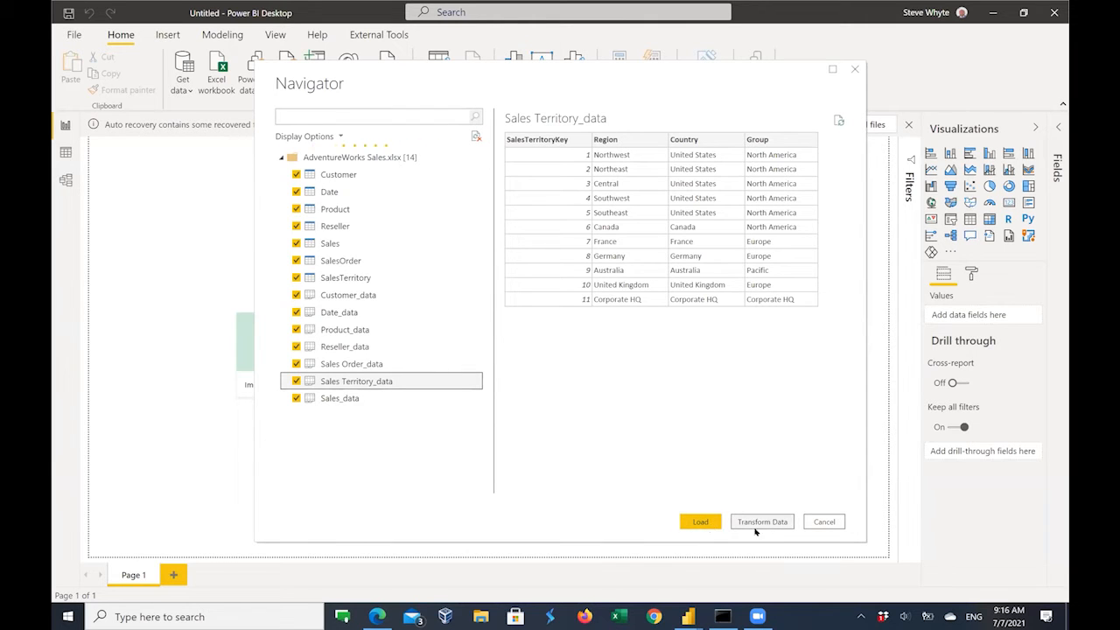
# Open the selected tables and sheets for transformation in the Power Query Editor and reposition its window.
pyautogui.click(701, 523)
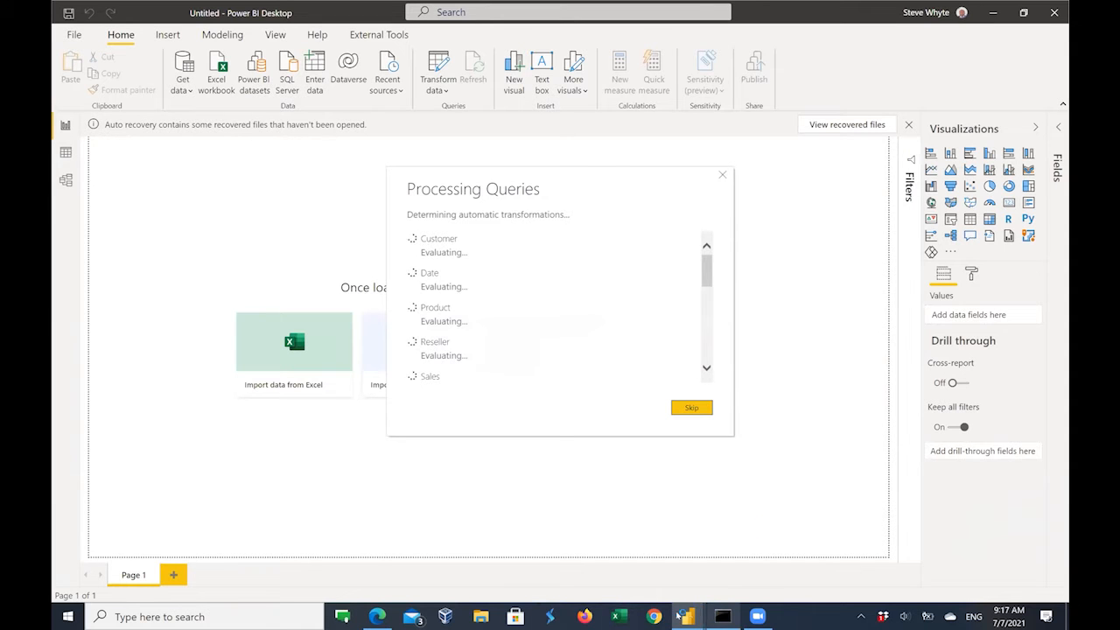
pyautogui.moveTo(681, 616)
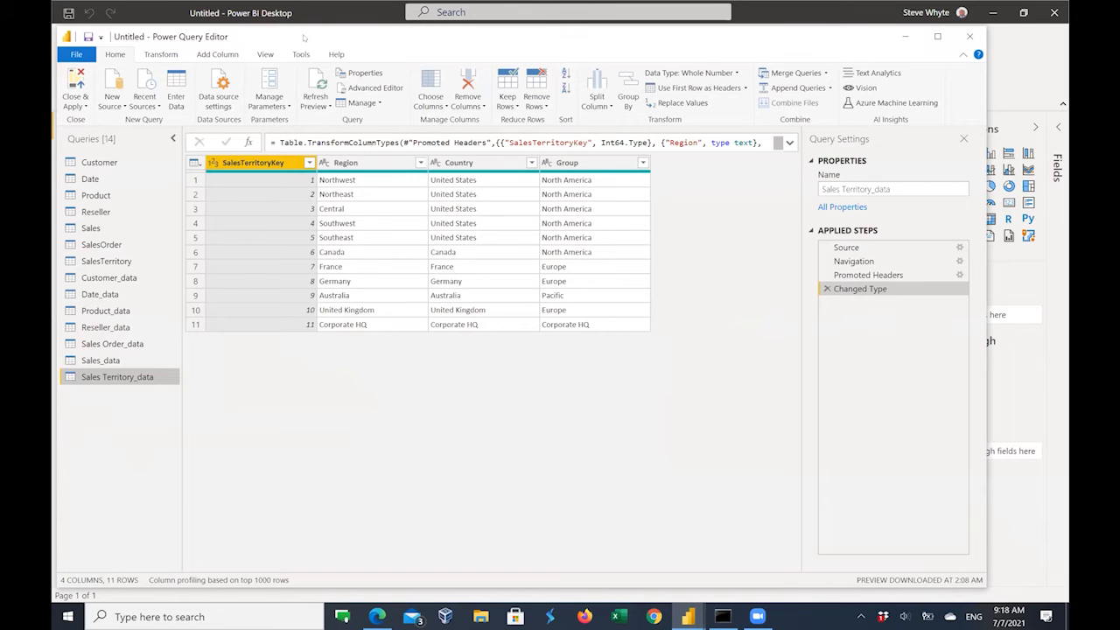
pyautogui.moveTo(302, 36); pyautogui.dragTo(320, 37)
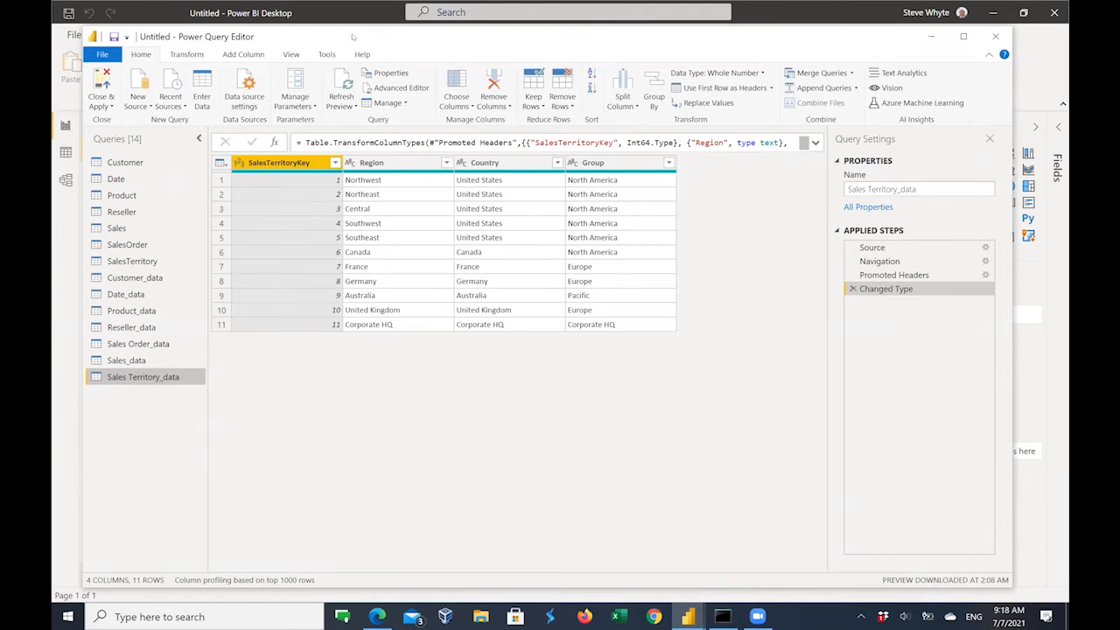
pyautogui.moveTo(351, 36); pyautogui.dragTo(497, 138)
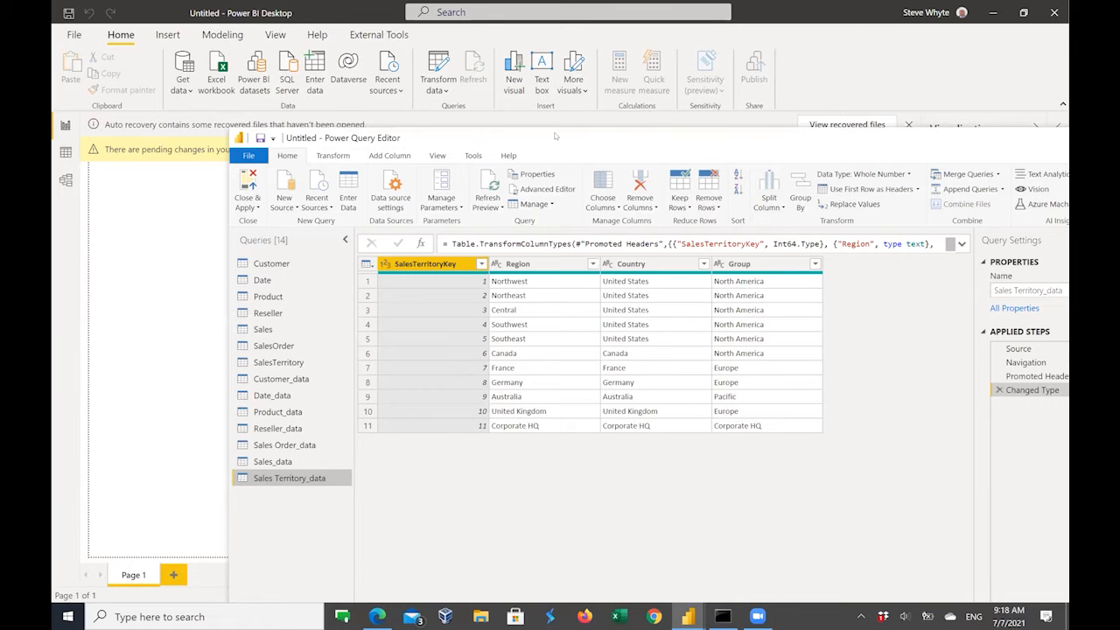
pyautogui.moveTo(555, 136); pyautogui.dragTo(416, 58)
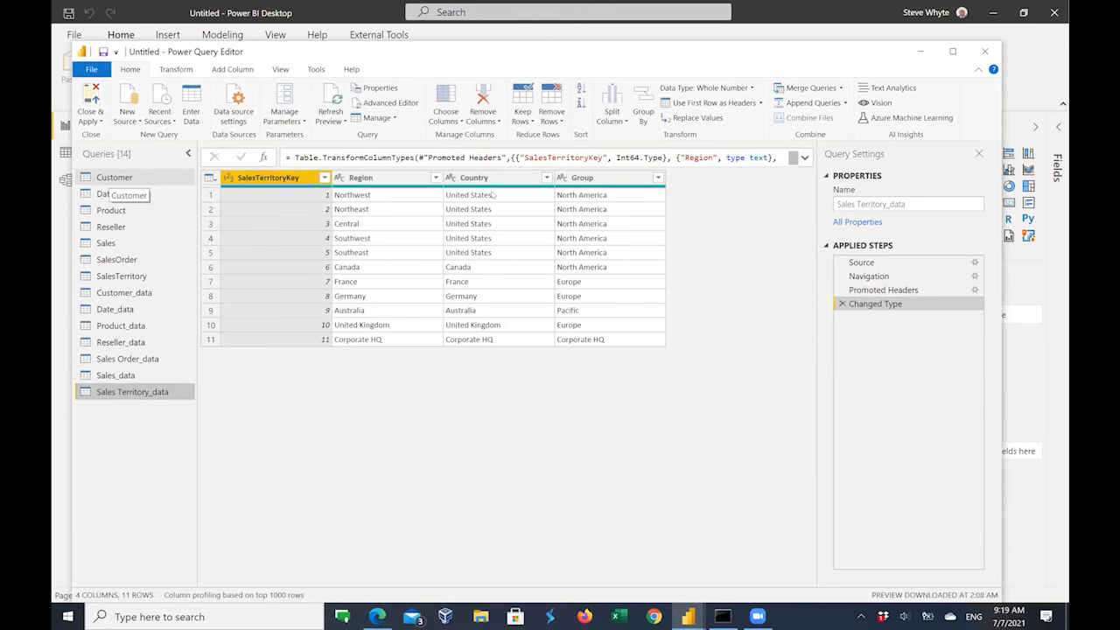
# Review the data of the Customer, Date, Product and Reseller queries and return to the Customer query.
pyautogui.click(114, 177)
pyautogui.press('Down')
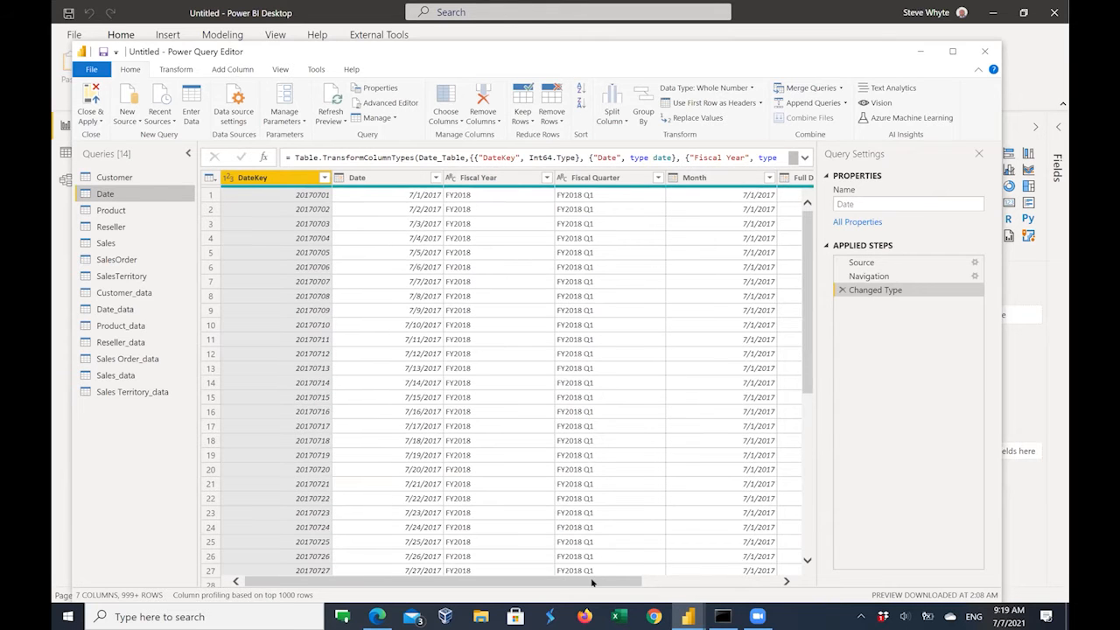
pyautogui.click(110, 210)
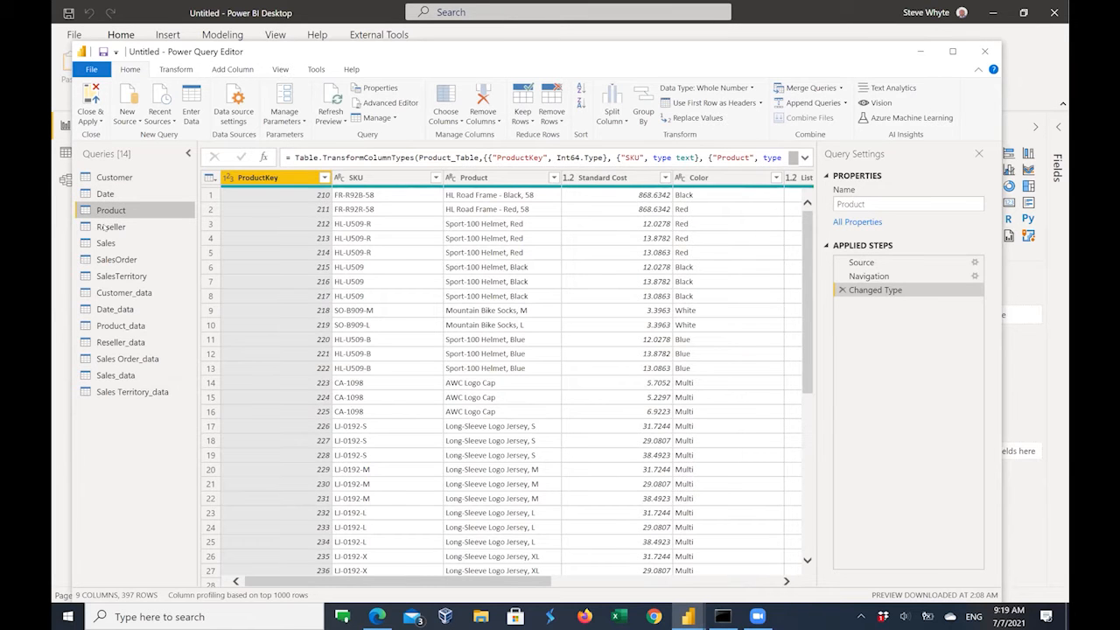
pyautogui.click(101, 227)
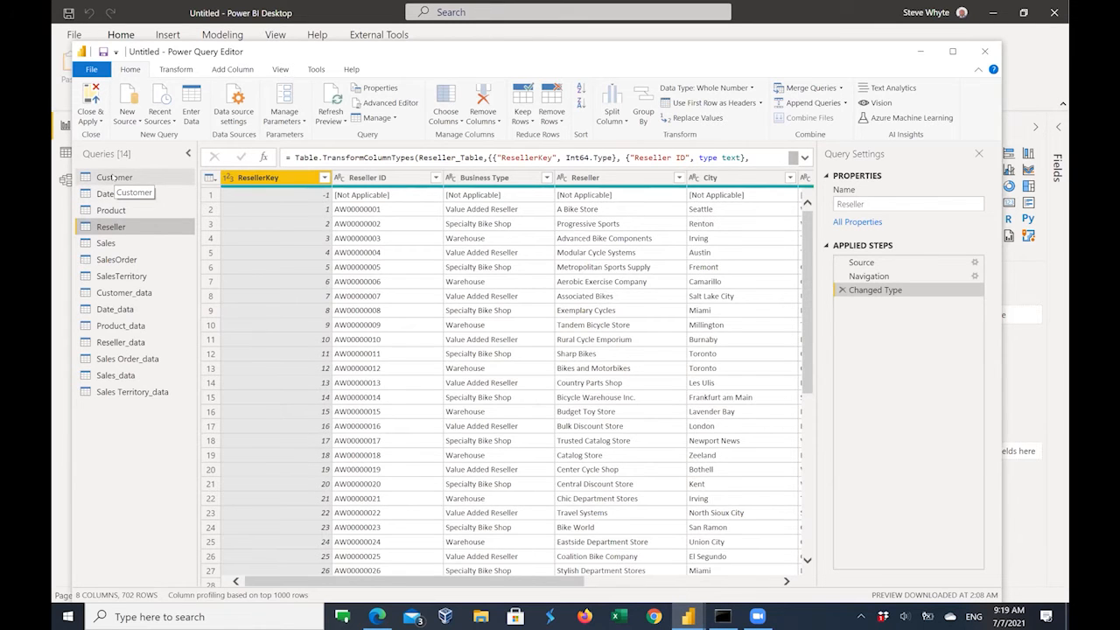
pyautogui.click(113, 177)
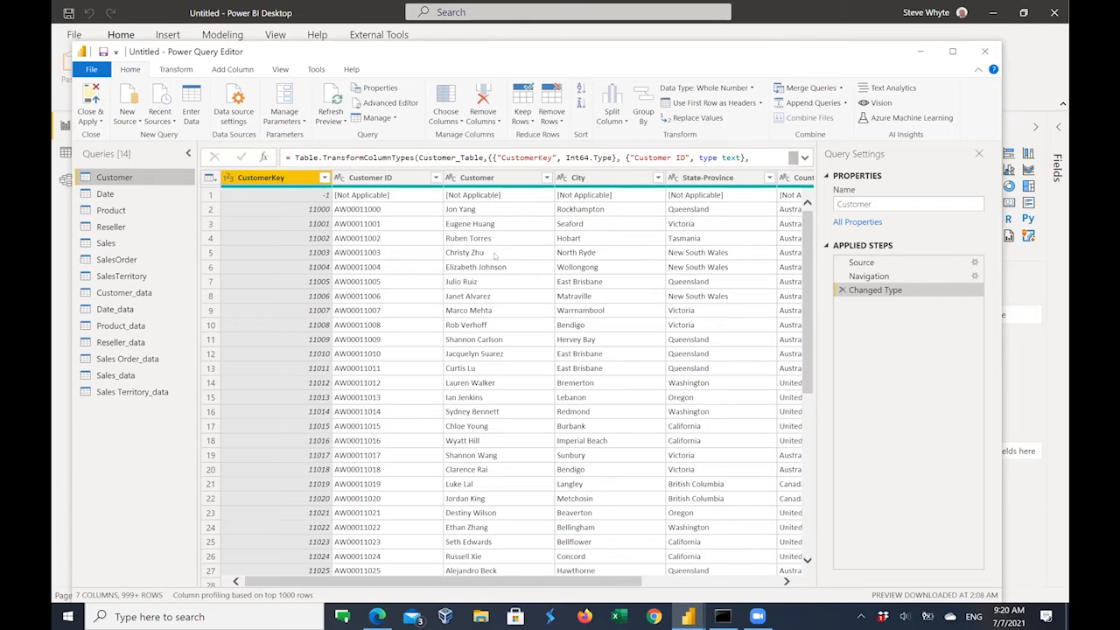
pyautogui.moveTo(875, 289)
pyautogui.mouseDown()
pyautogui.moveTo(861, 266)
pyautogui.moveTo(859, 279)
pyautogui.mouseUp()
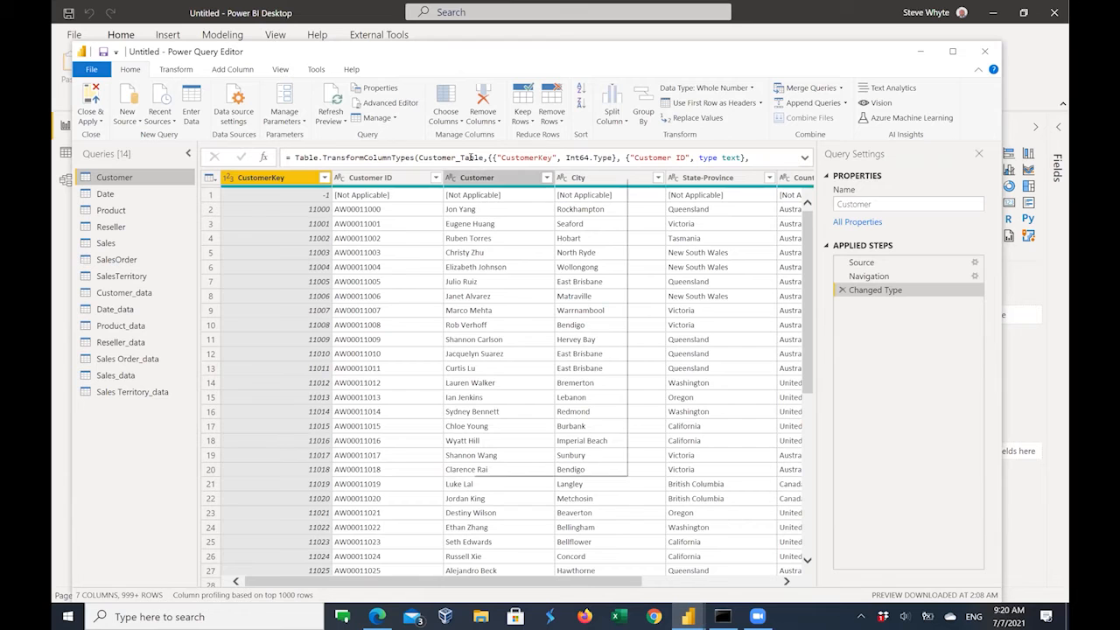
# Split the Customer column by delimiter, using a space at the left-most delimiter.
pyautogui.rightClick(472, 177)
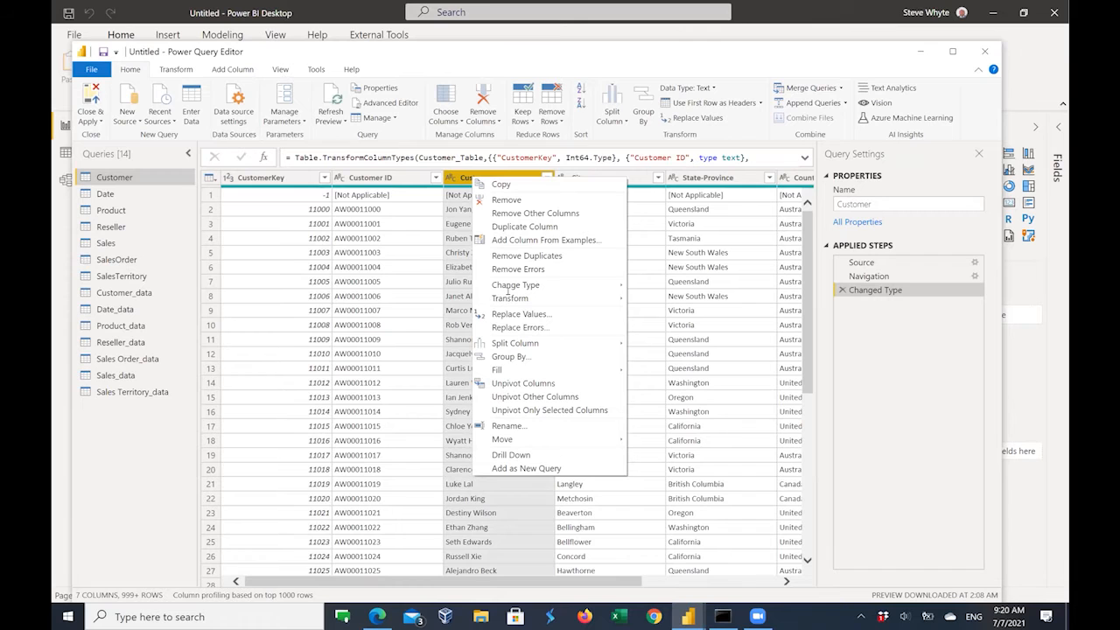
pyautogui.click(511, 343)
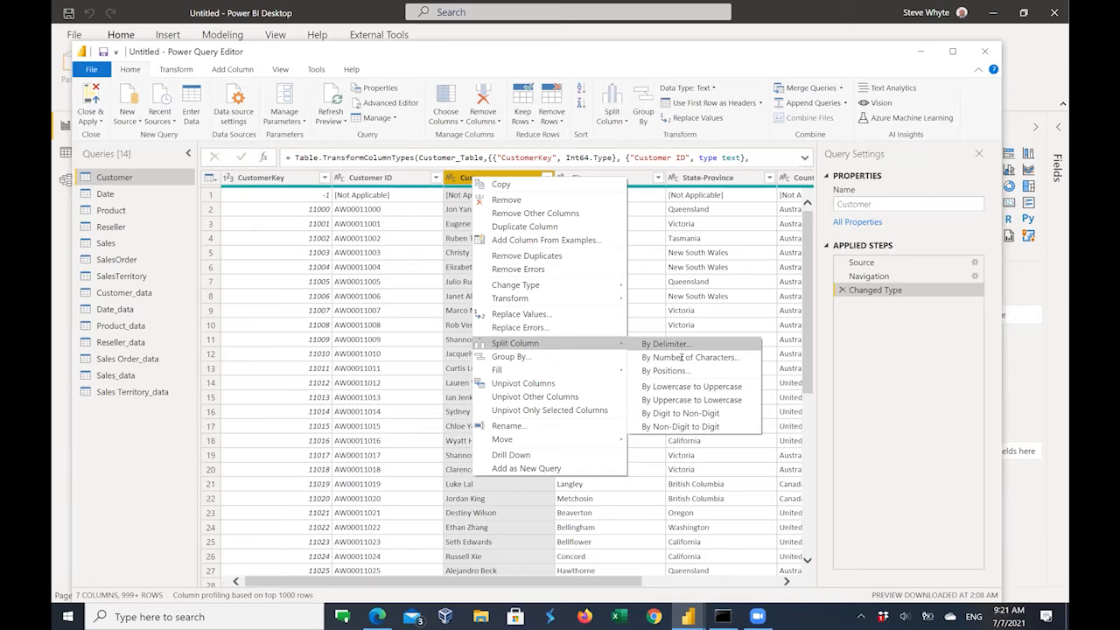
pyautogui.click(680, 357)
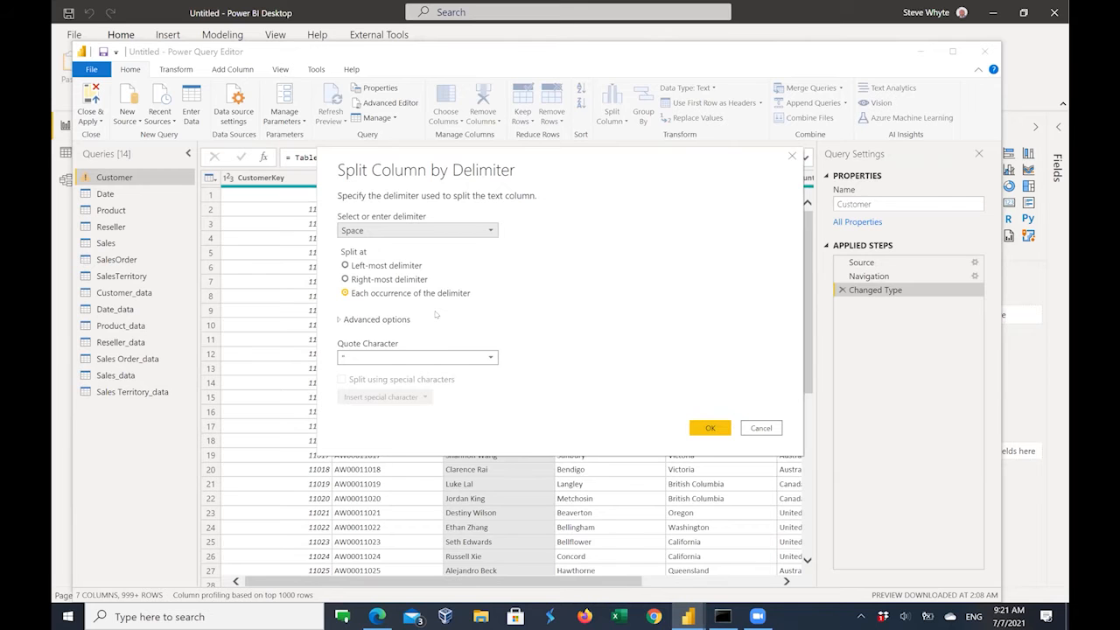
pyautogui.press('Tab')
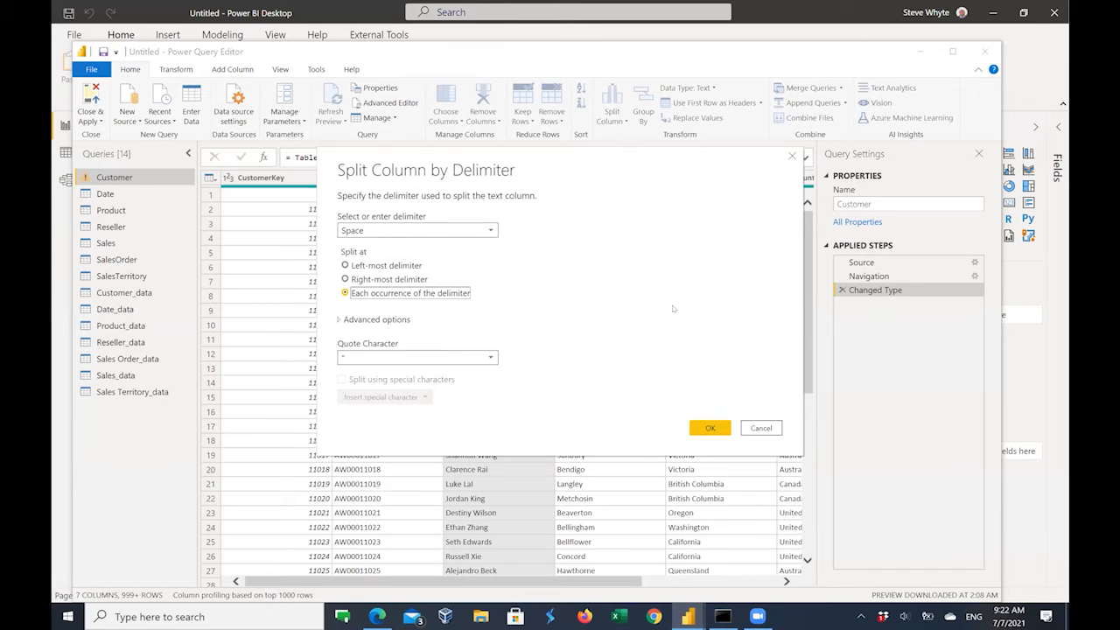
pyautogui.press('Down')
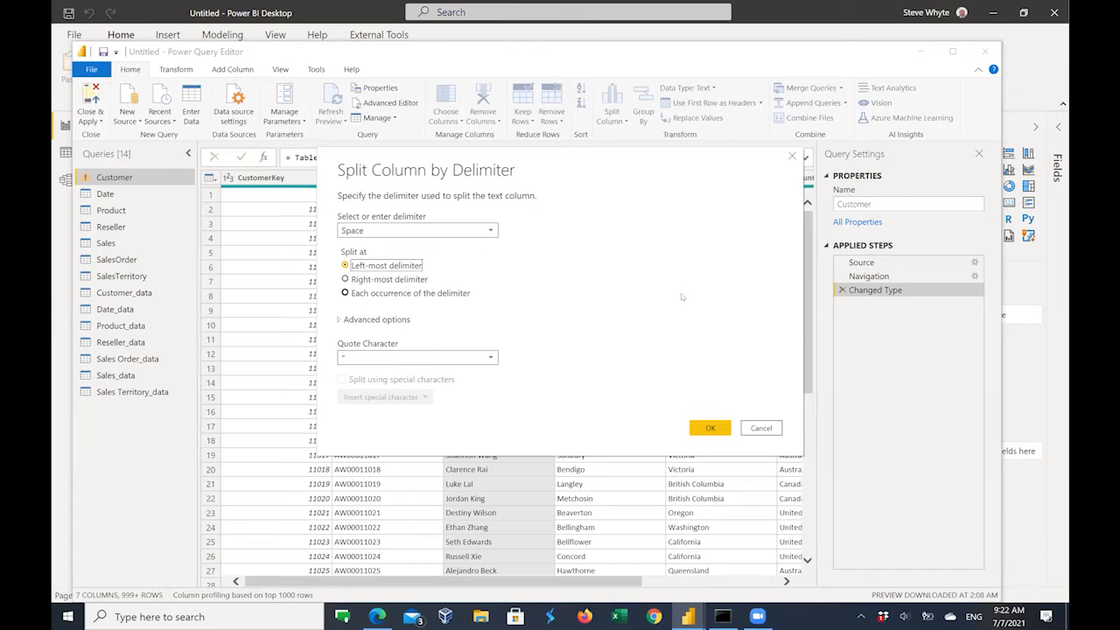
pyautogui.press('Return')
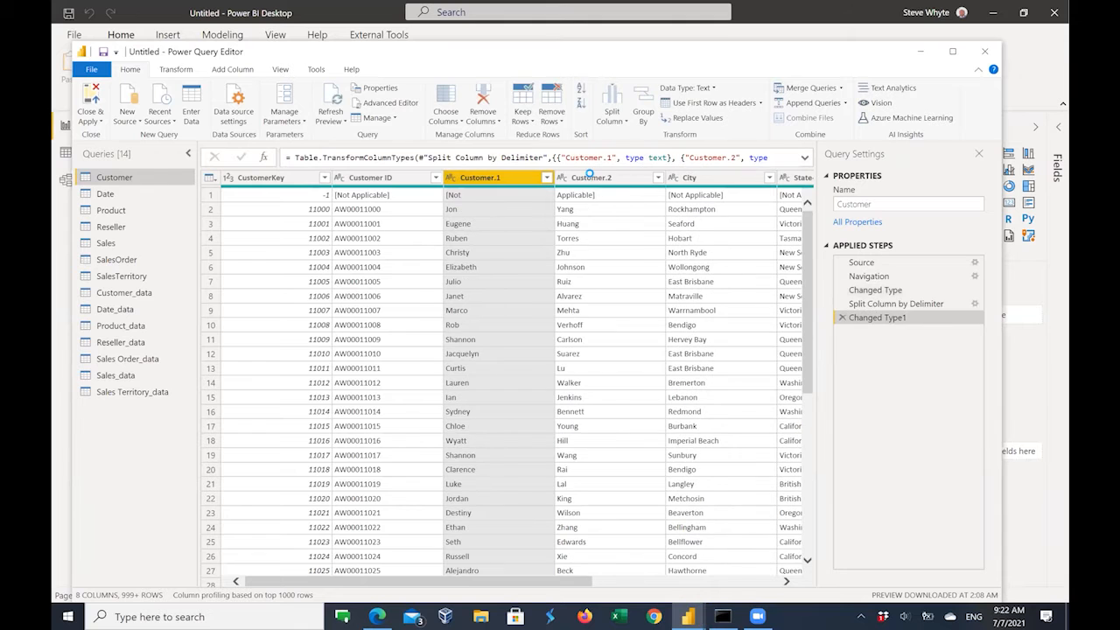
# Examine the Customer query at its Source, Changed Type, Split Column by Delimiter and Changed Type1 applied steps.
pyautogui.scroll(-1, 589, 174)
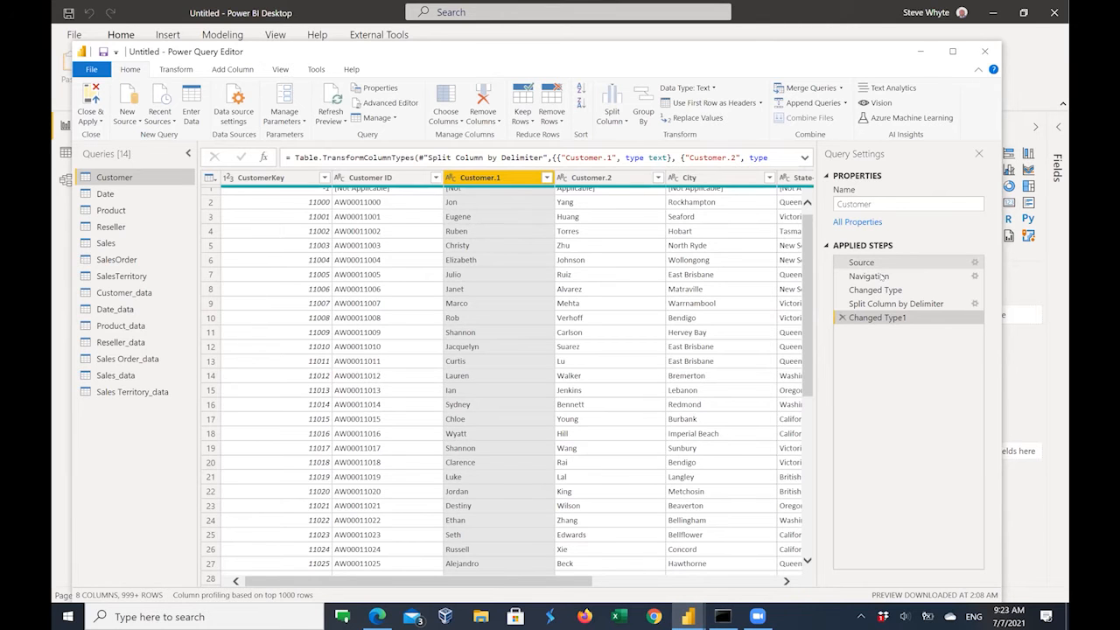
pyautogui.click(880, 270)
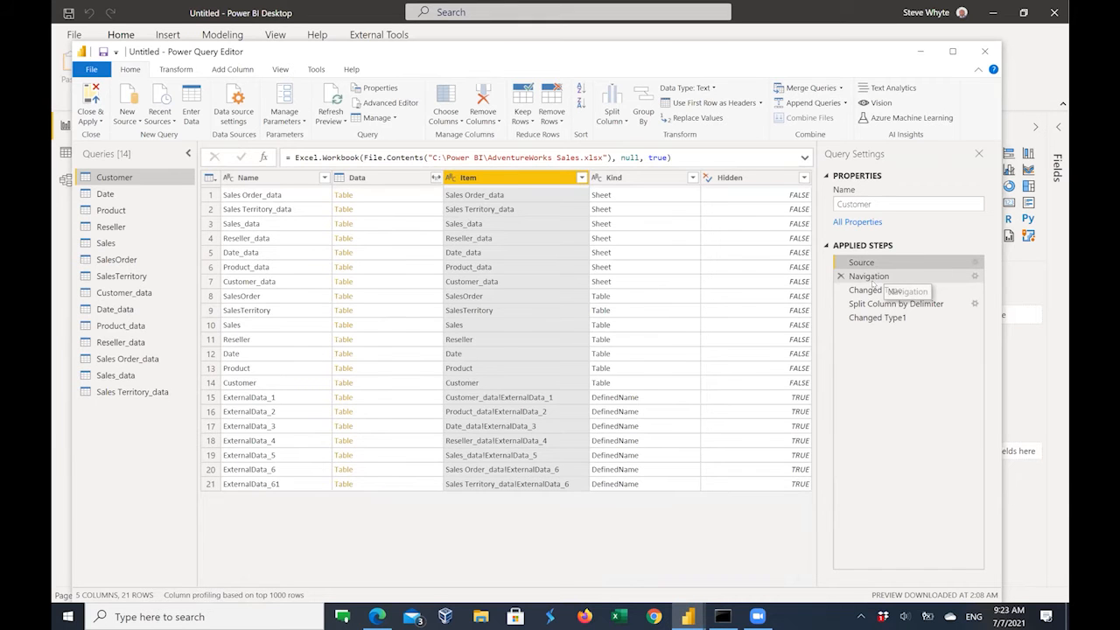
pyautogui.click(867, 289)
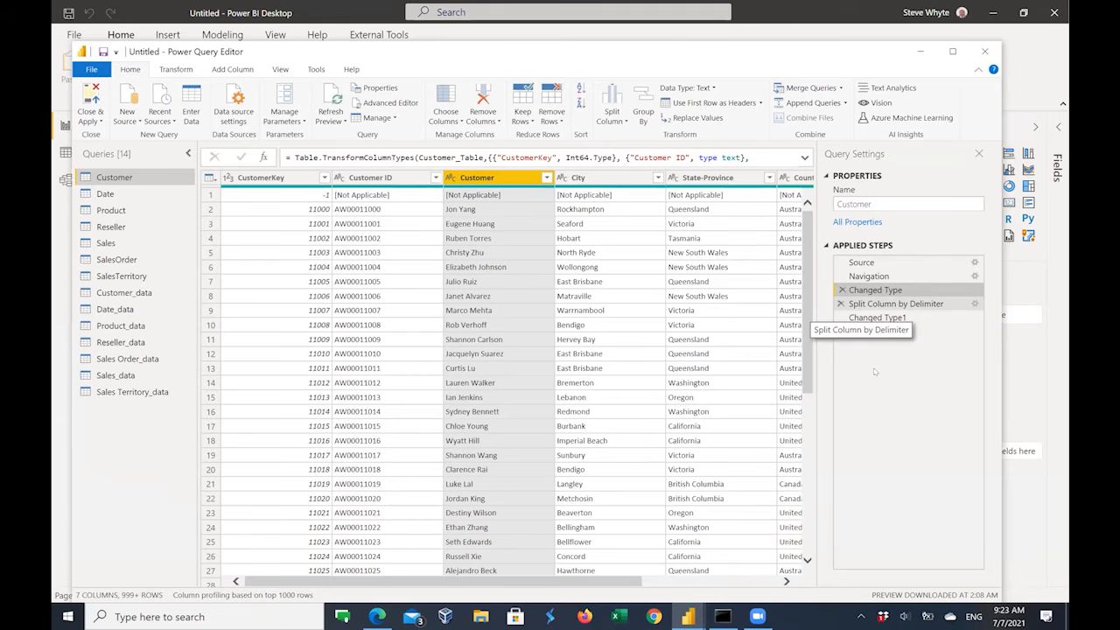
pyautogui.click(873, 304)
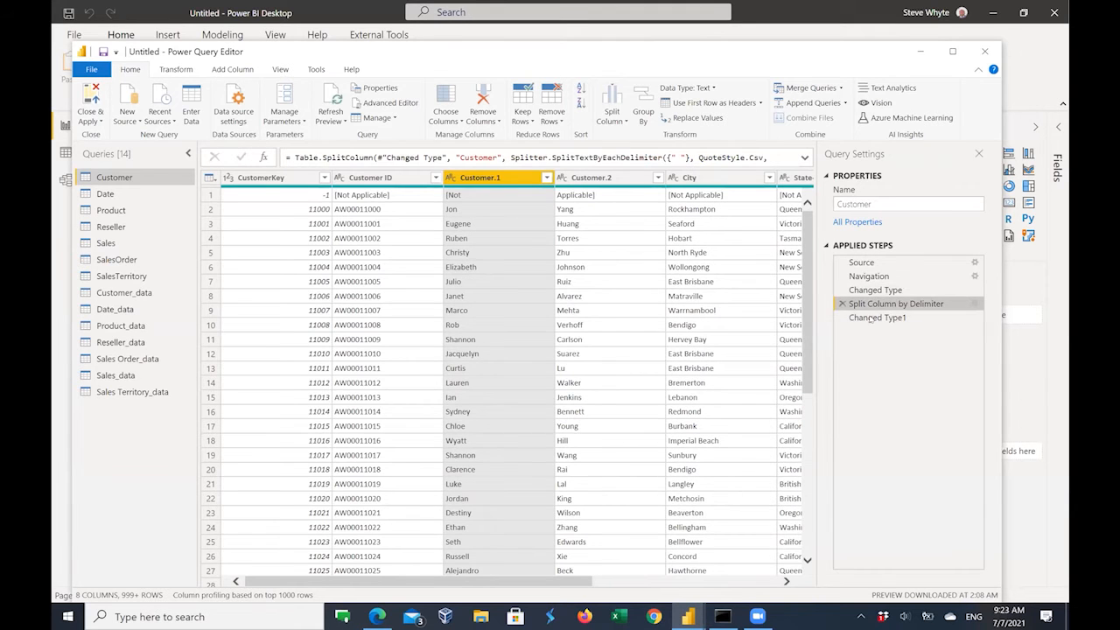
pyautogui.click(872, 318)
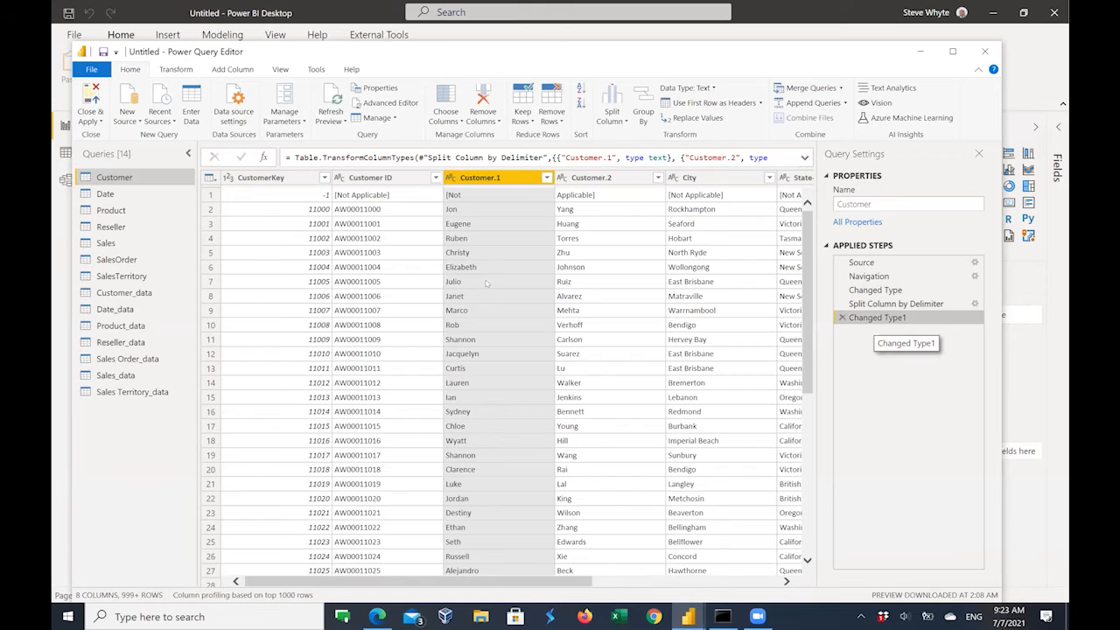
# Delete the Changed Type1 and Split Column by Delimiter applied steps from the Customer query.
pyautogui.keyDown('ctrl'); pyautogui.click(556, 177); pyautogui.keyUp('ctrl')
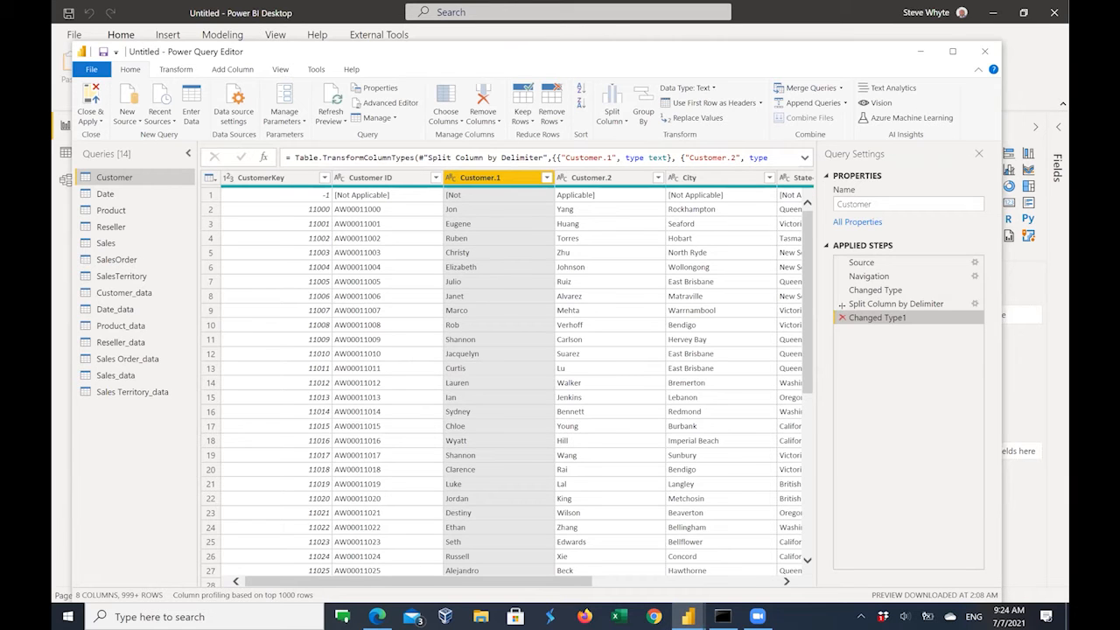
pyautogui.click(841, 317)
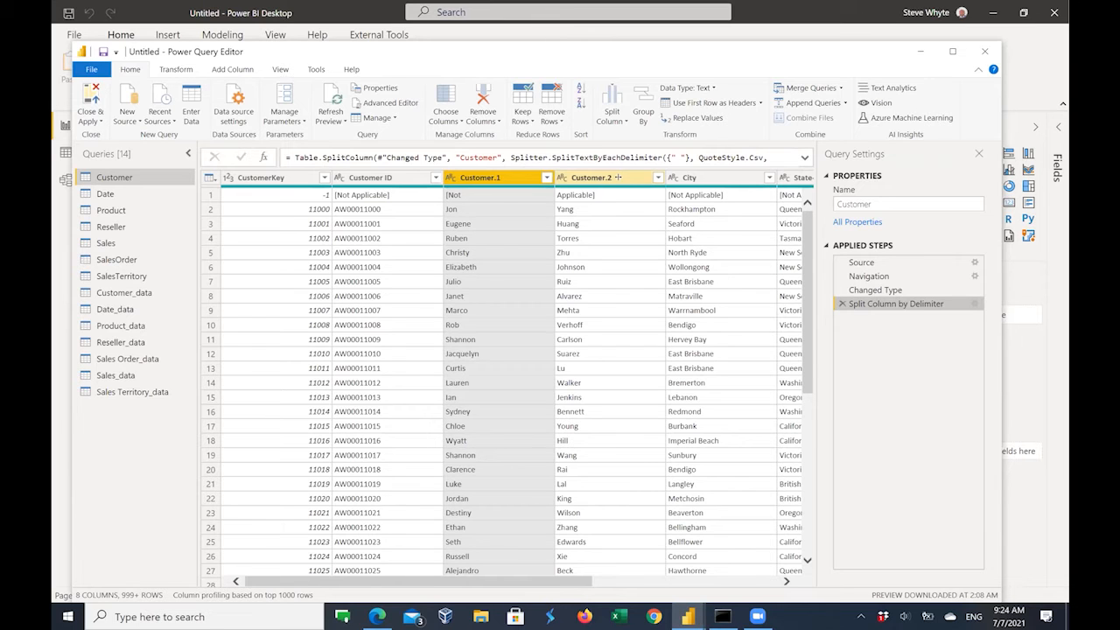
pyautogui.click(842, 304)
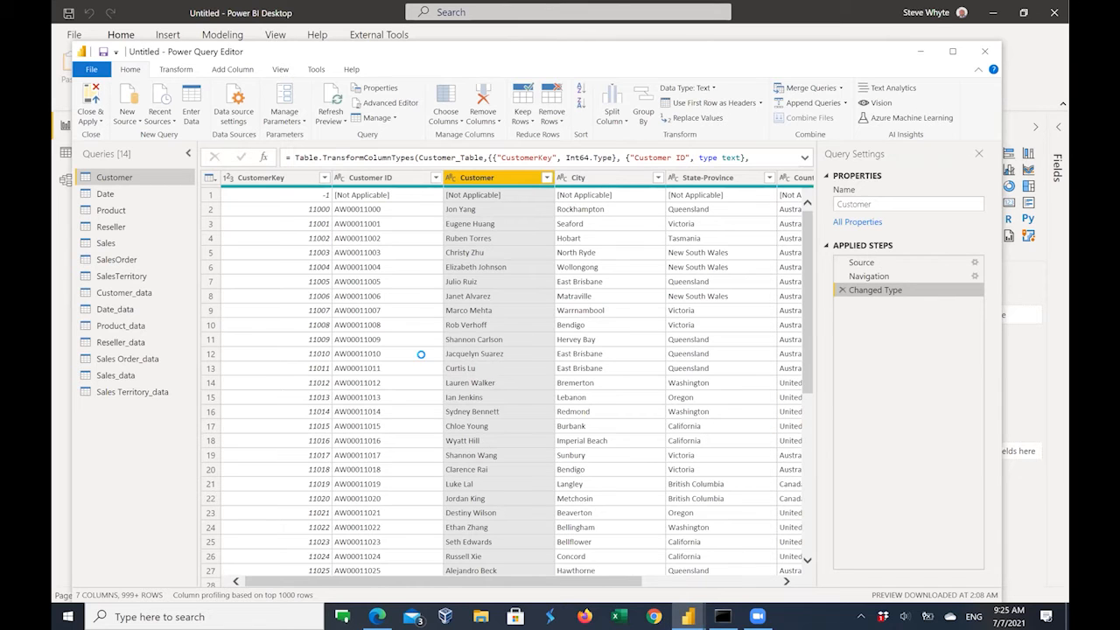
# Turn on column quality, column distribution and column profile for the Customer query and profile the City column.
pyautogui.click(279, 69)
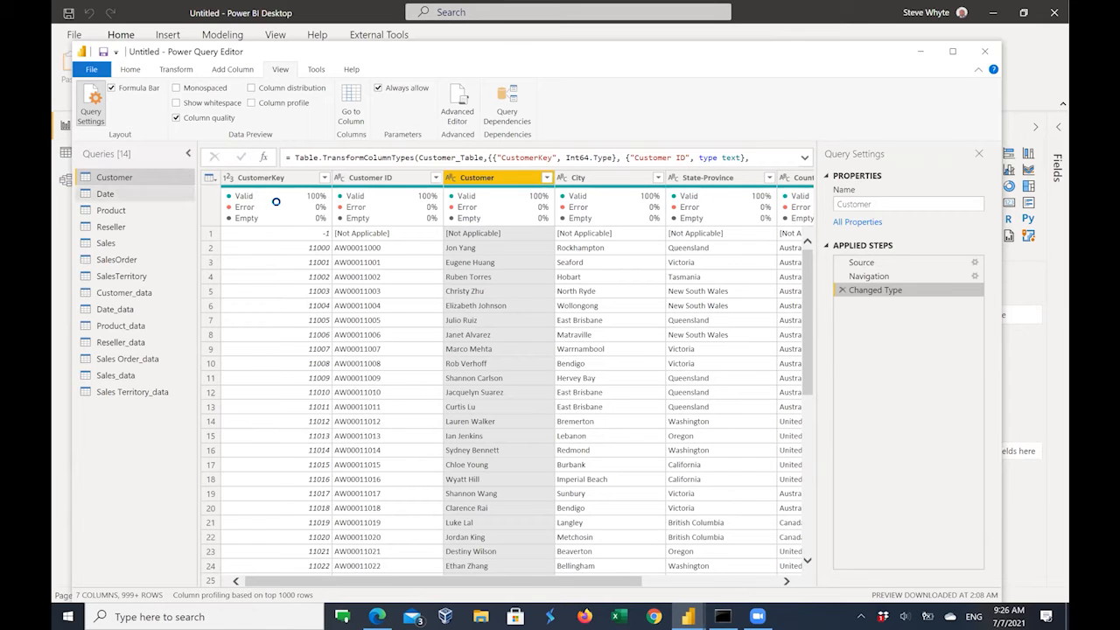
pyautogui.moveTo(277, 202)
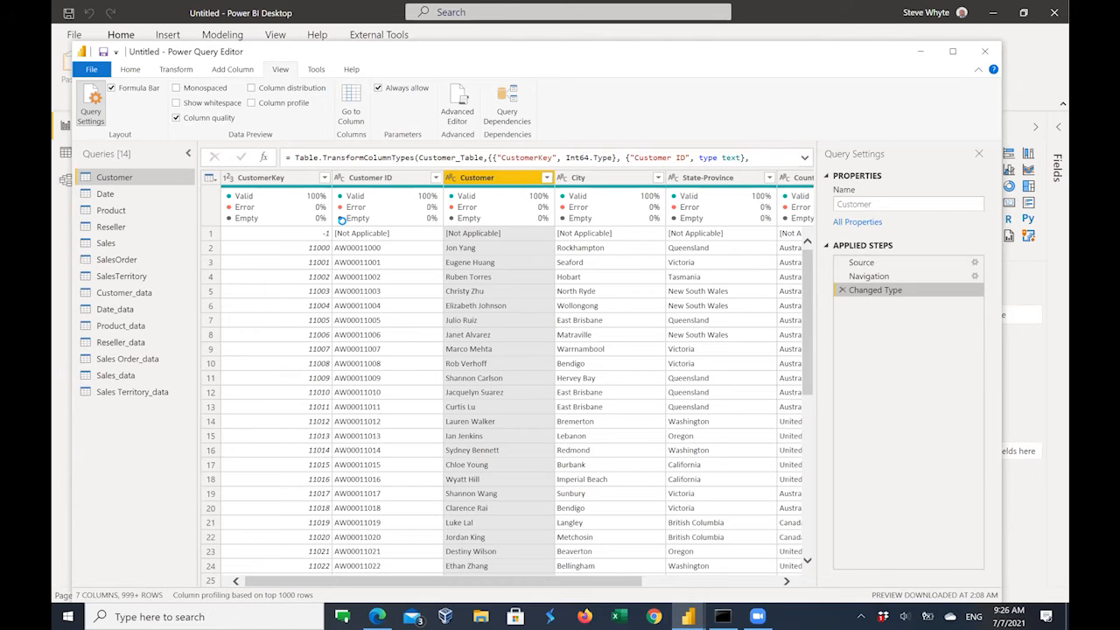
pyautogui.moveTo(341, 219)
pyautogui.moveTo(472, 210)
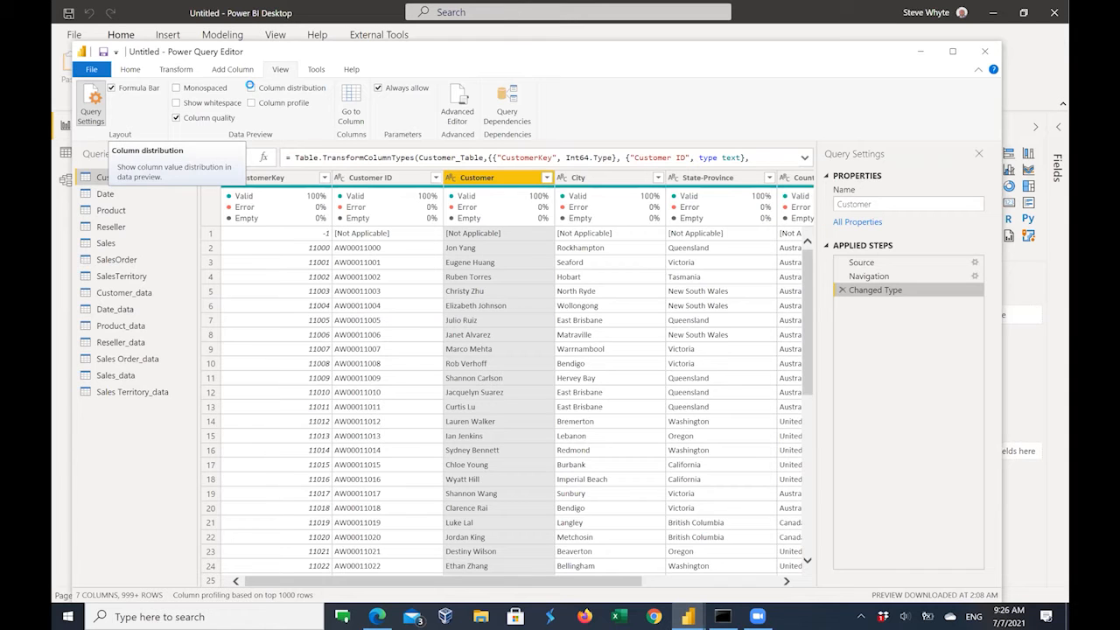
pyautogui.click(250, 86)
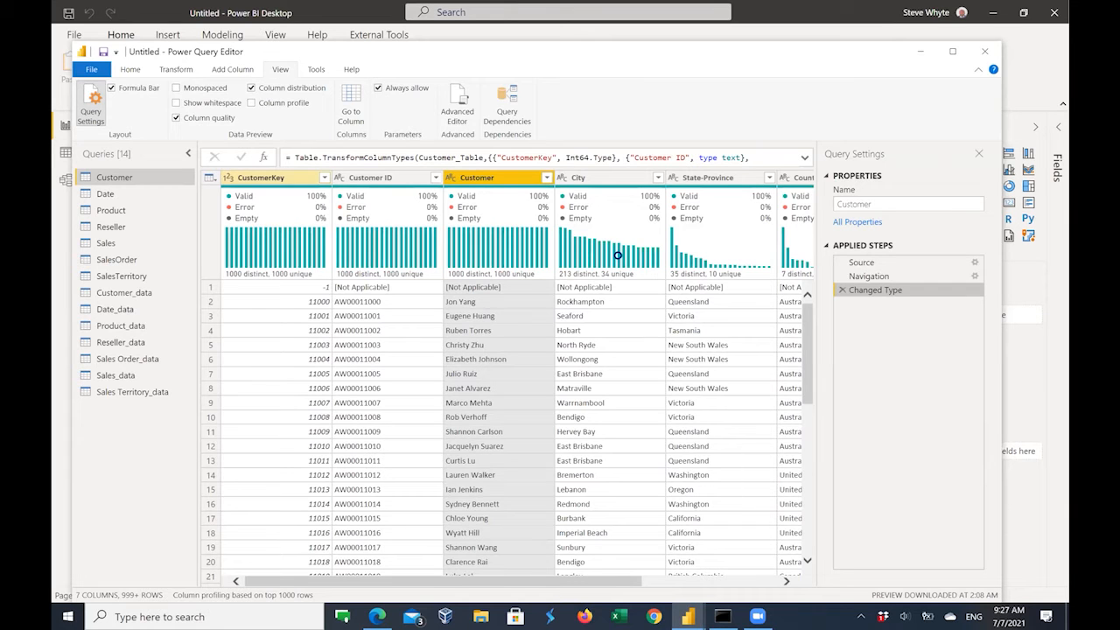
pyautogui.moveTo(651, 252)
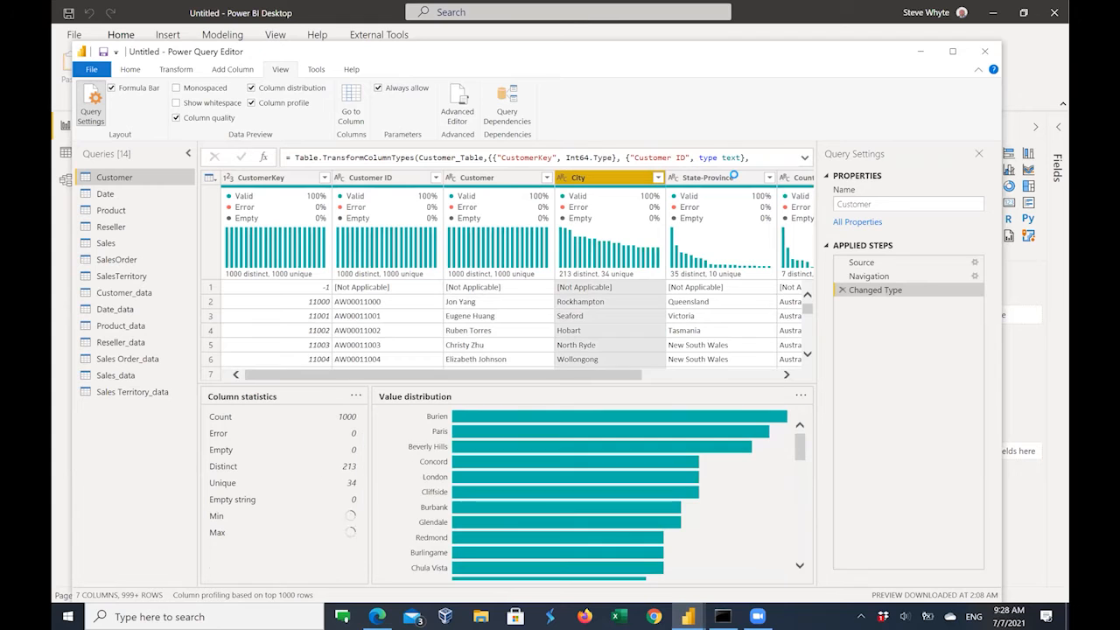
# Profile the State-Province column of the Customer query, and turn off column quality, column profile and column distribution.
pyautogui.click(733, 176)
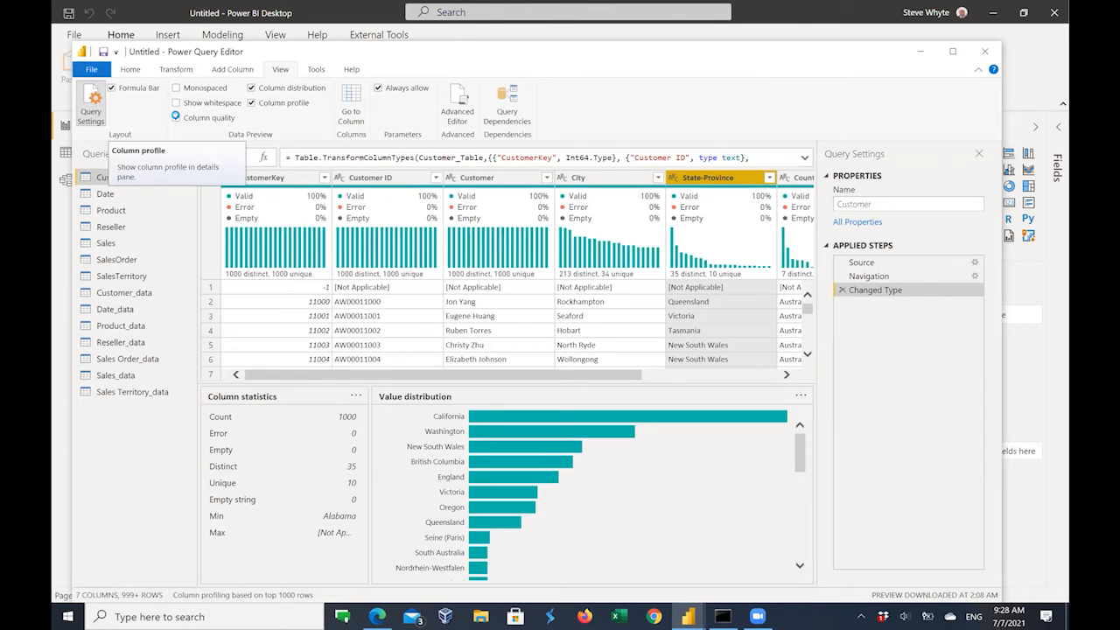
pyautogui.click(175, 116)
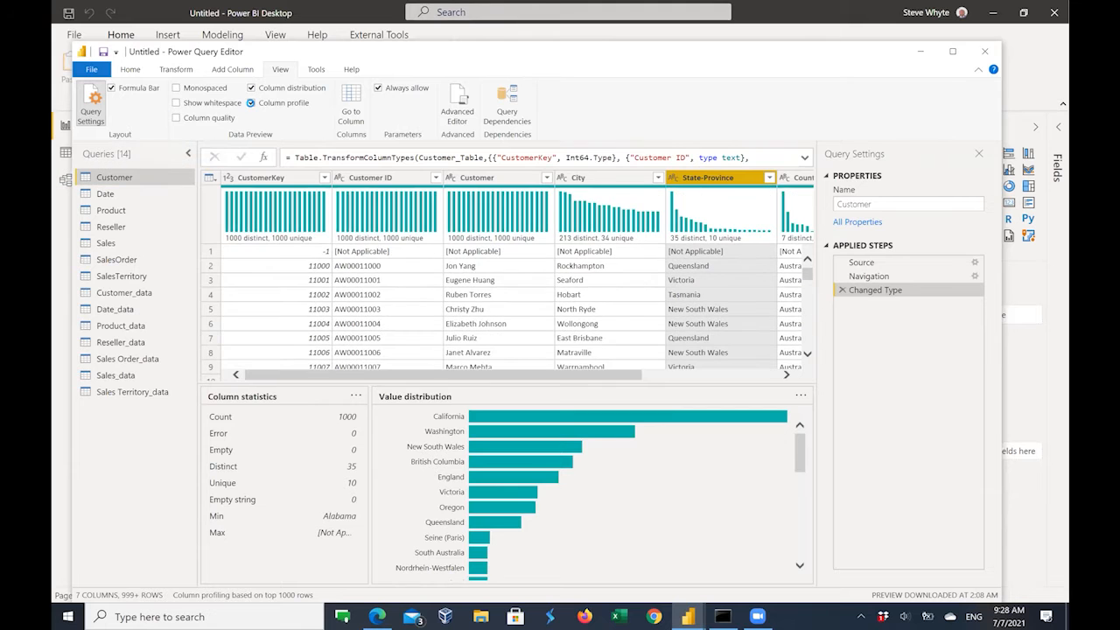
pyautogui.click(250, 102)
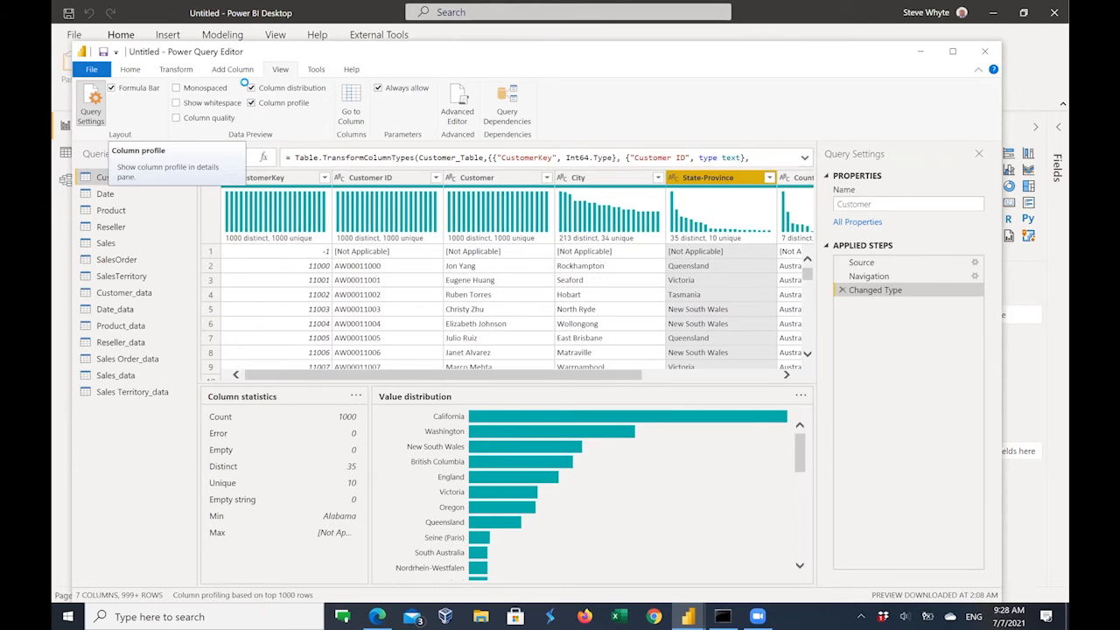
pyautogui.click(251, 87)
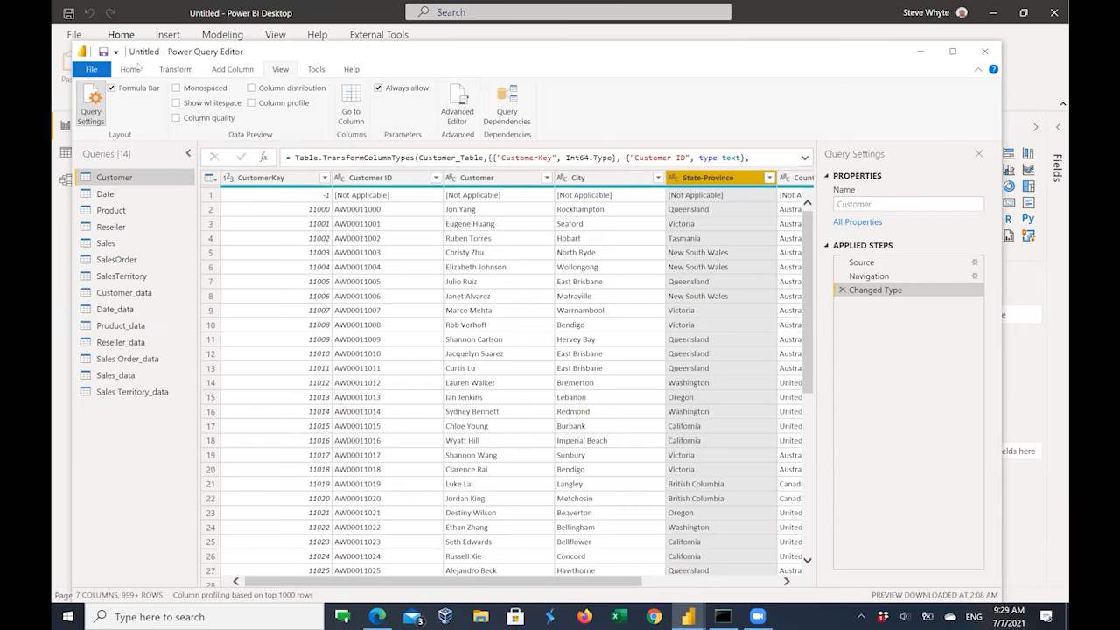
# Close the Power Query Editor and apply the pending query changes to the report.
pyautogui.click(130, 69)
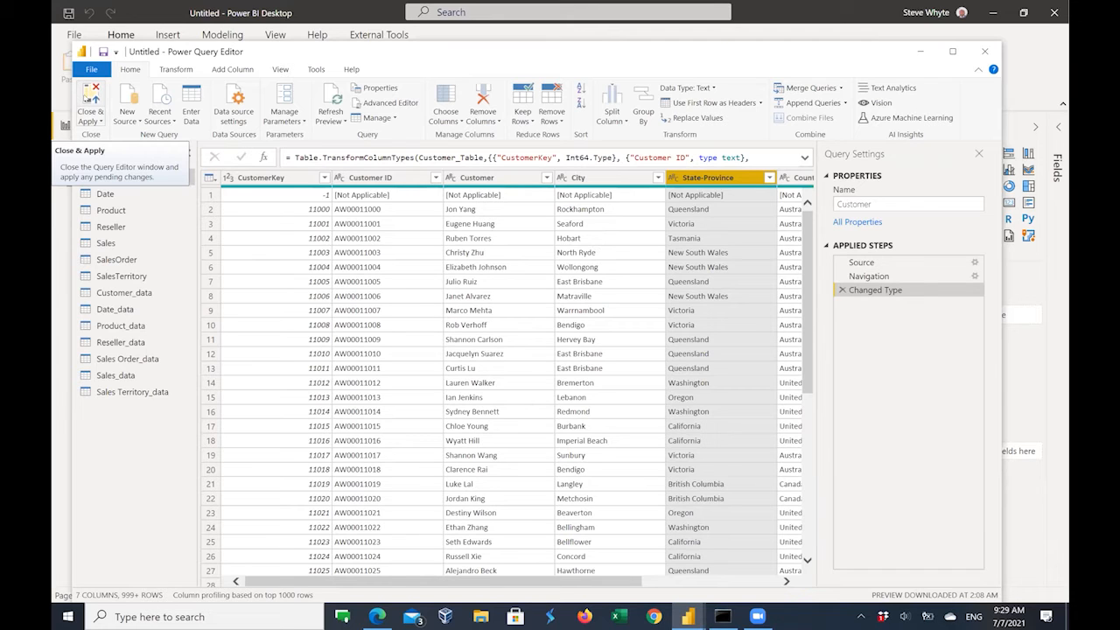
pyautogui.click(86, 98)
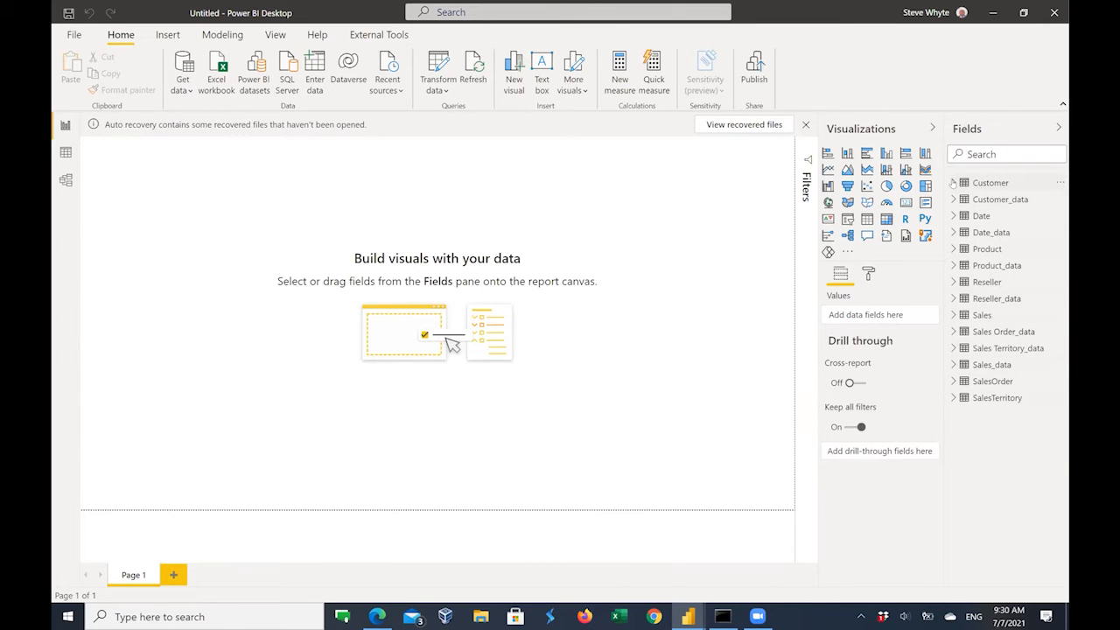
# Examine the fields of the Customer and Customer_data tables, and view the data rows of the Customer and Date tables.
pyautogui.click(953, 182)
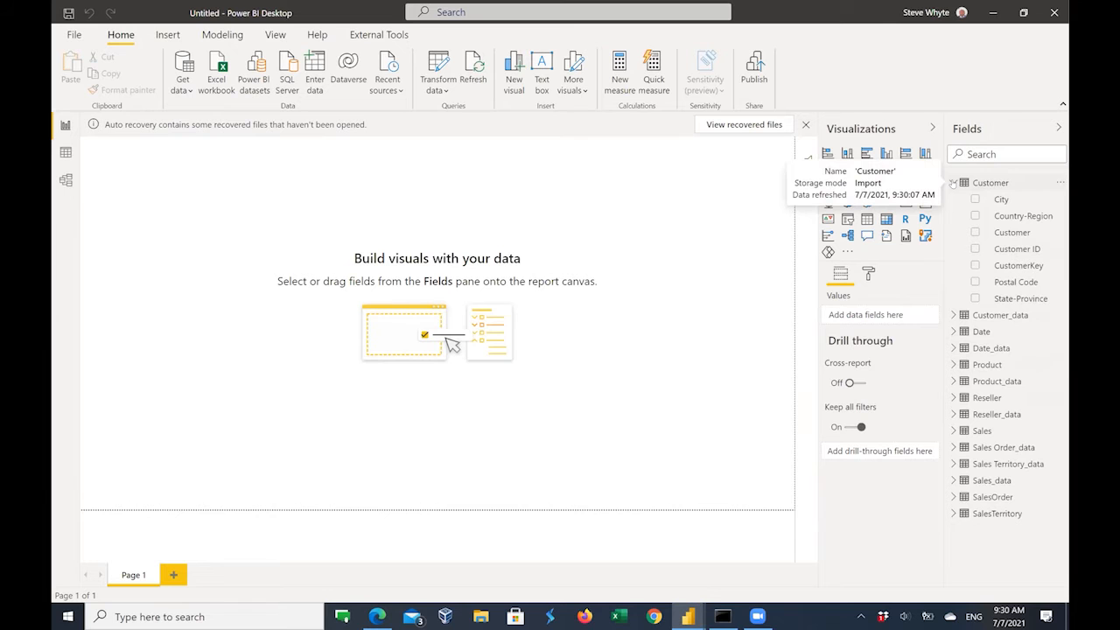
pyautogui.click(953, 182)
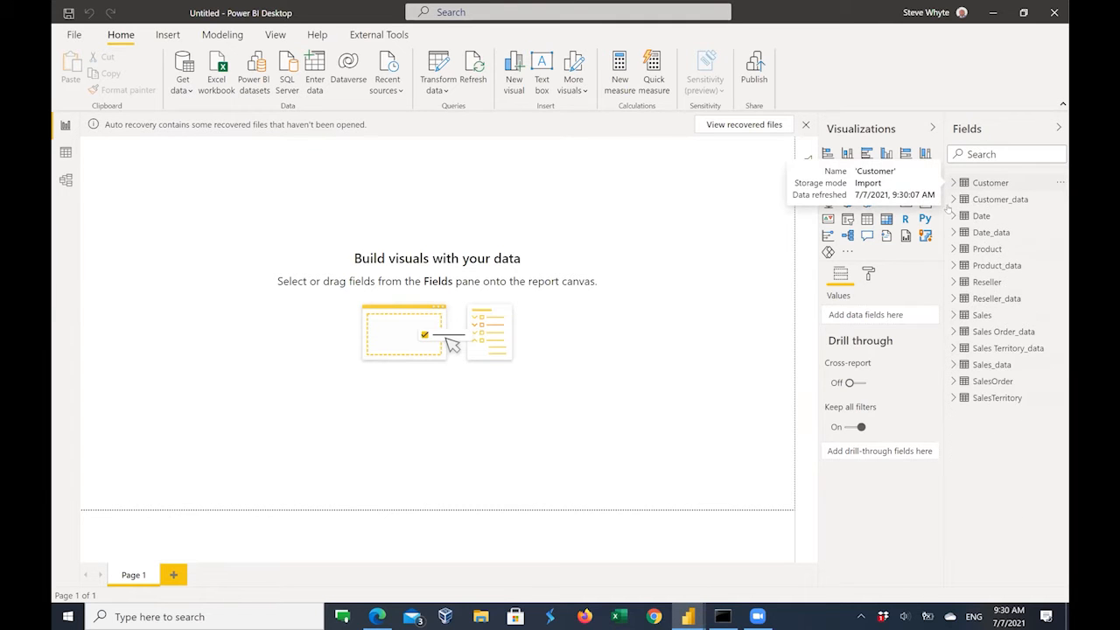
pyautogui.click(953, 199)
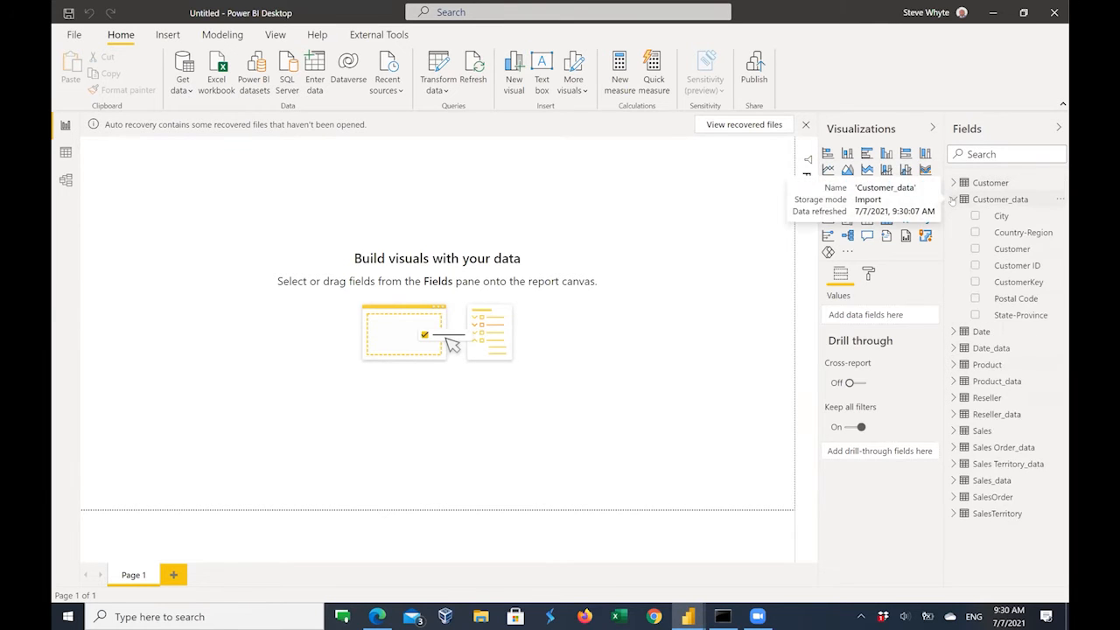
pyautogui.click(953, 199)
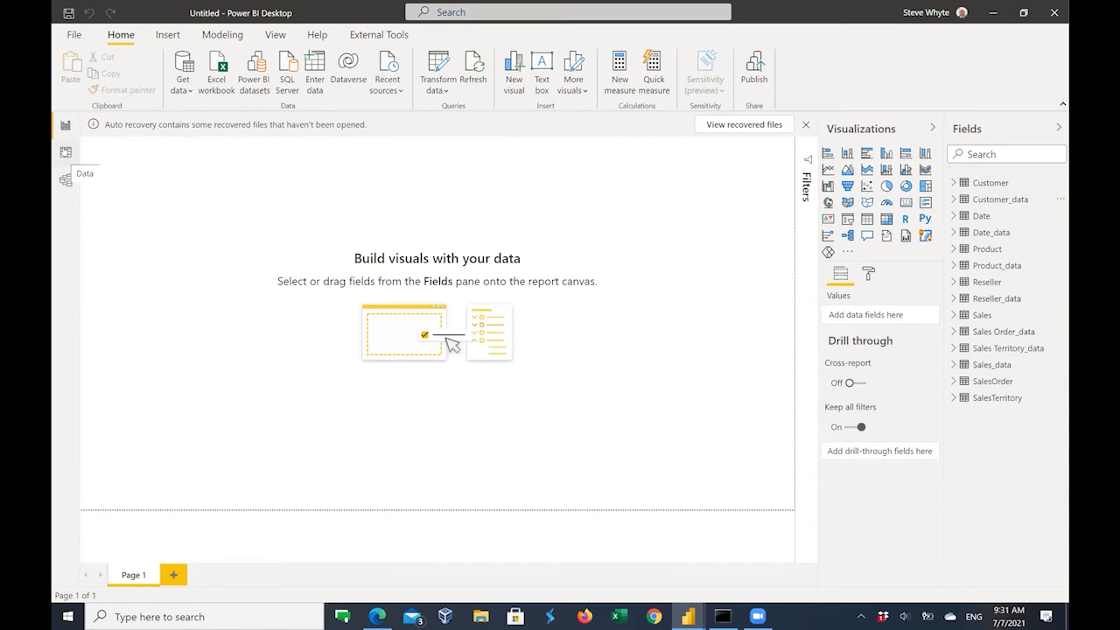
pyautogui.click(66, 152)
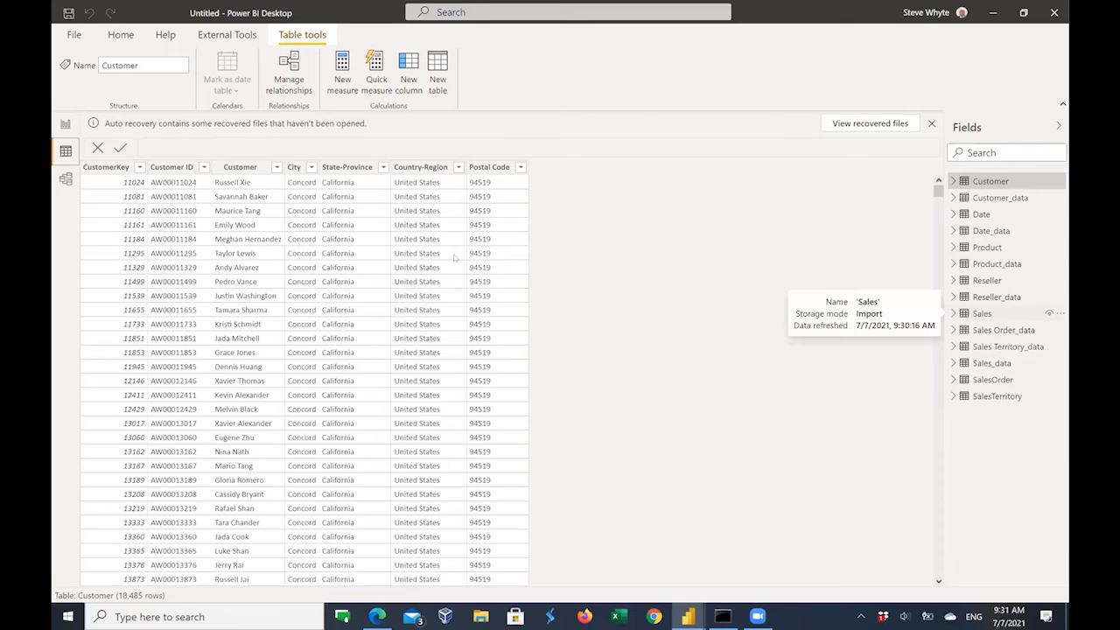
pyautogui.click(979, 214)
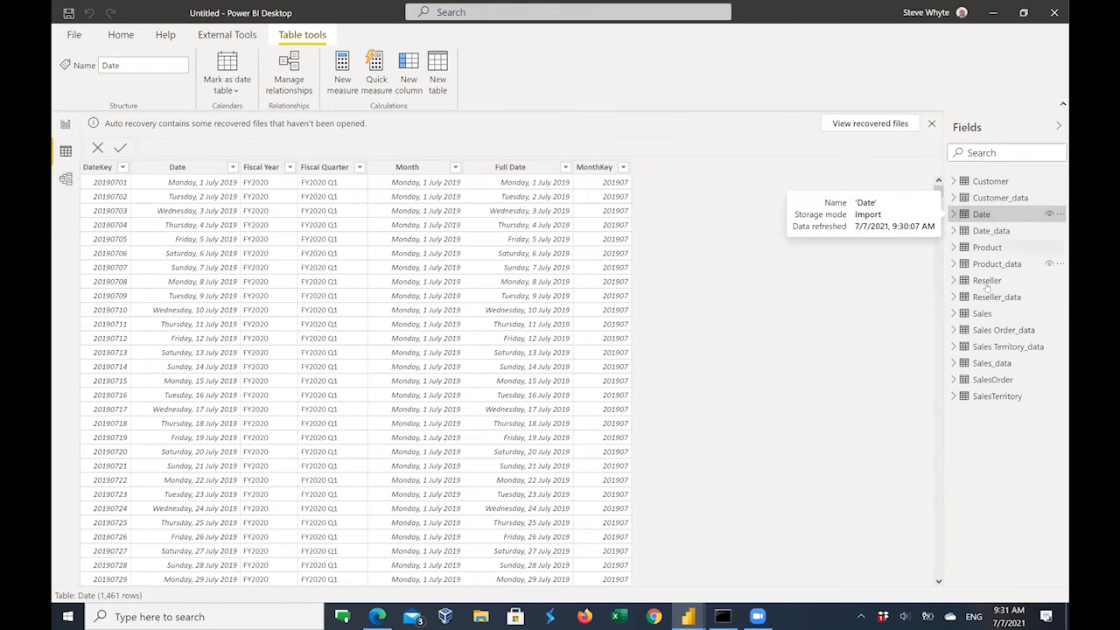
# Examine the relationship diagram of all tables in the model view with the Properties pane collapsed.
pyautogui.click(66, 179)
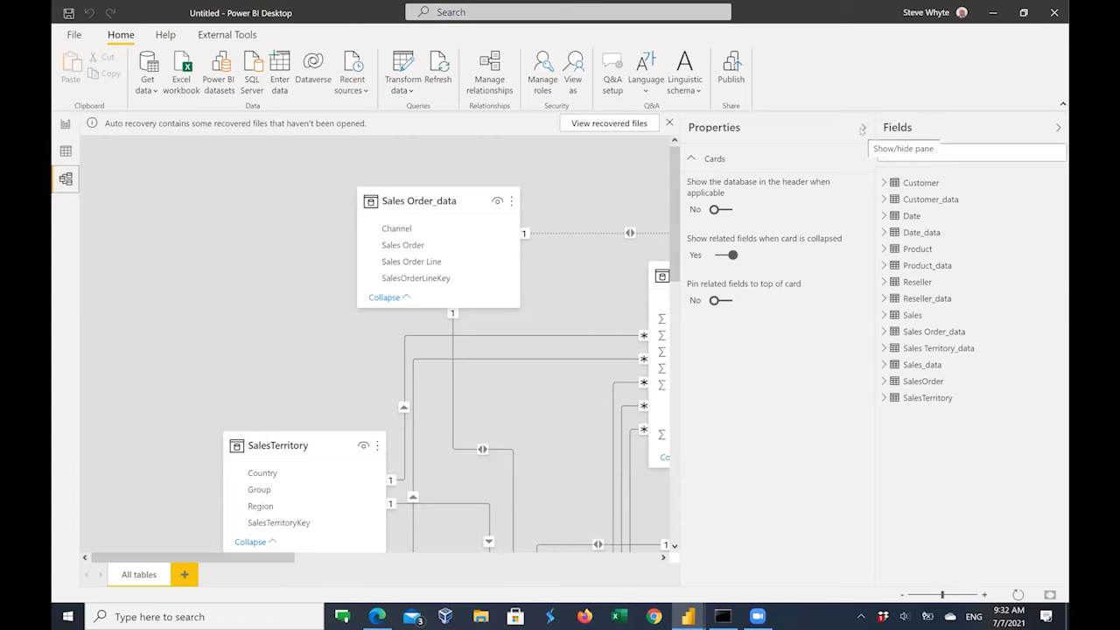
pyautogui.click(861, 130)
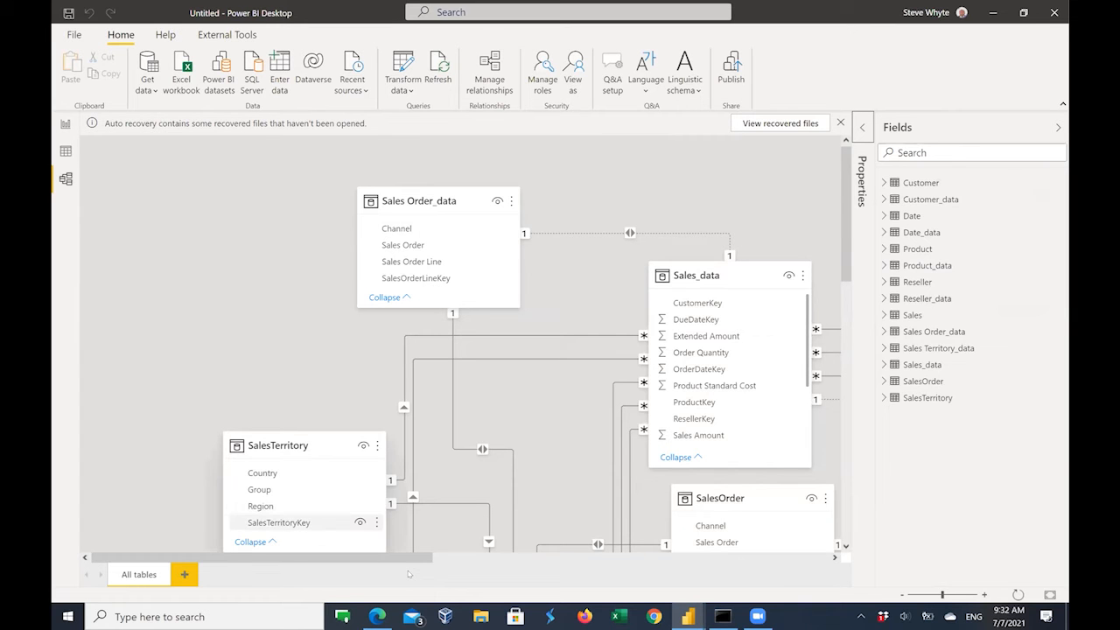
pyautogui.moveTo(425, 560); pyautogui.dragTo(476, 560)
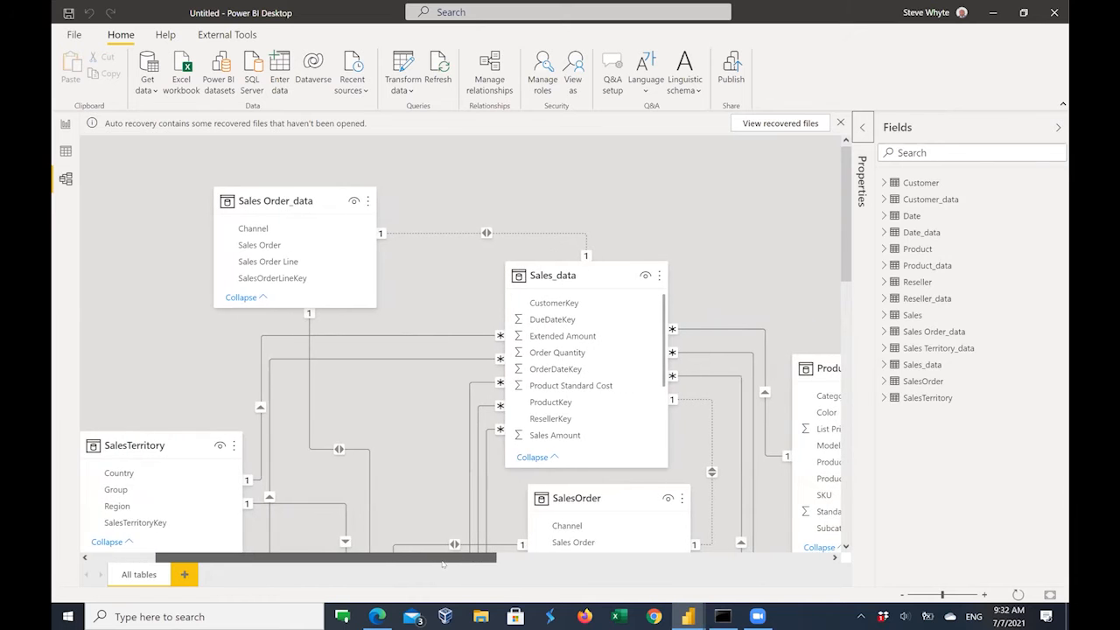
pyautogui.hscroll(-3, 428, 563)
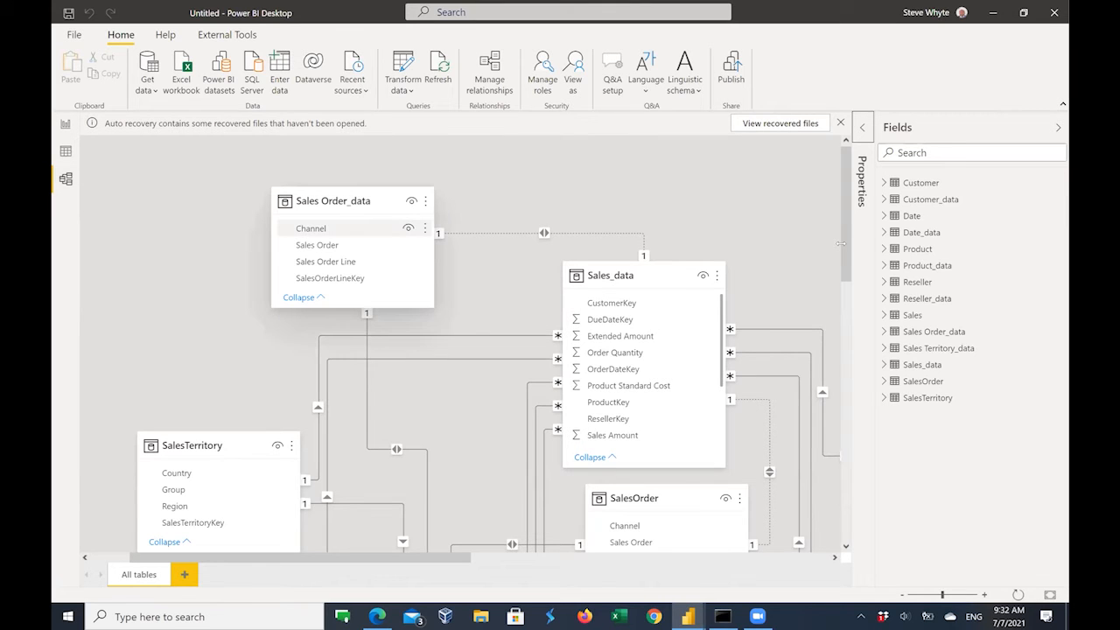
pyautogui.scroll(-1, 838, 243)
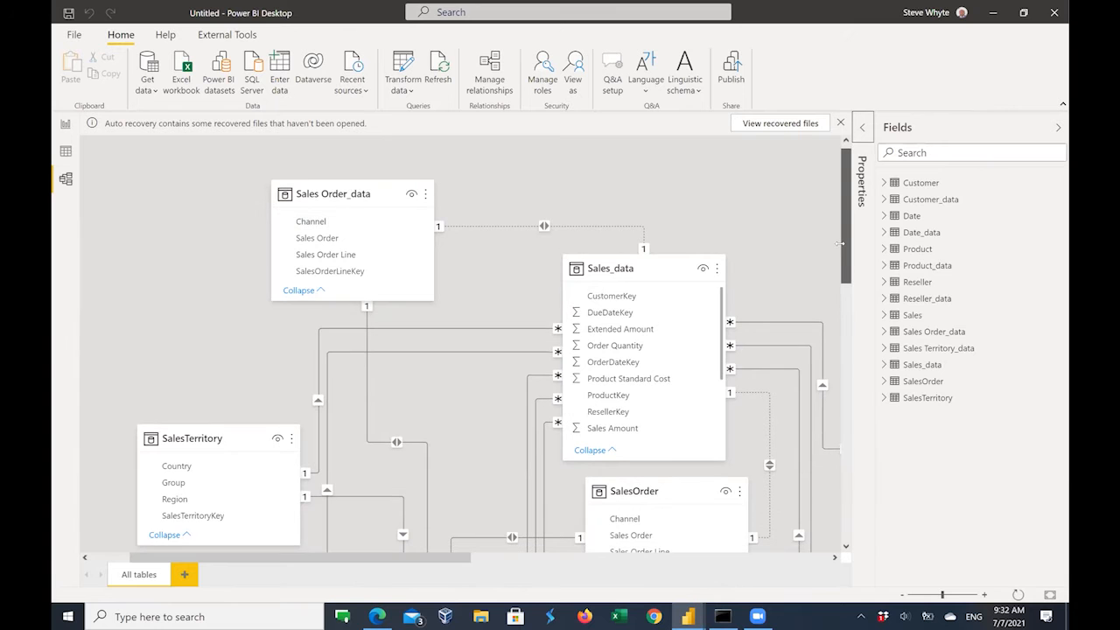
pyautogui.scroll(-2, 839, 243)
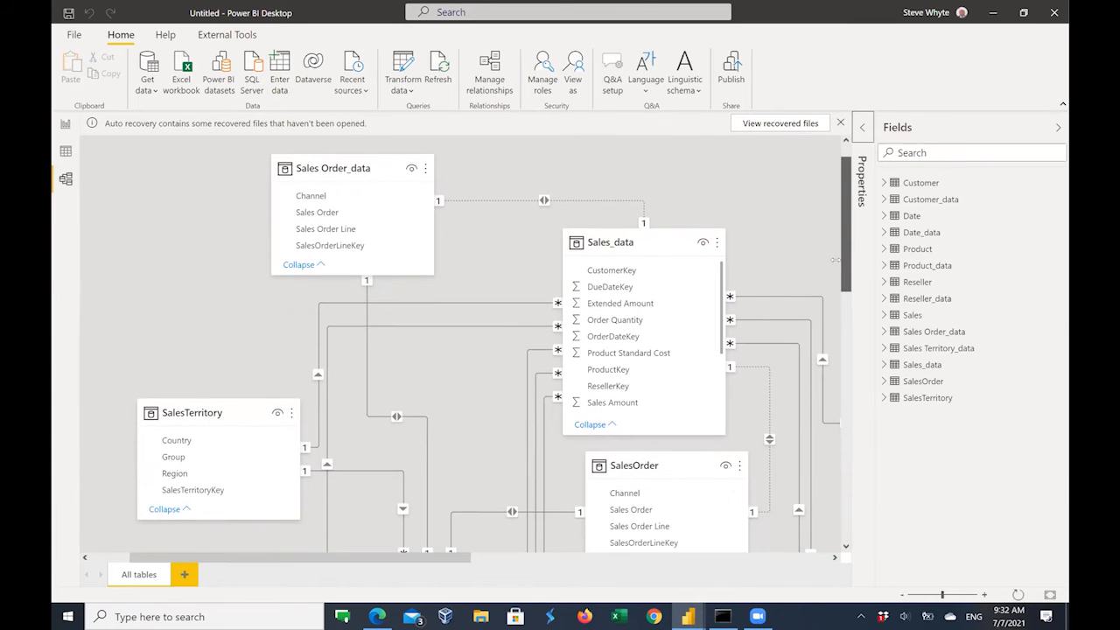
pyautogui.scroll(-10, 835, 259)
pyautogui.scroll(8, 836, 259)
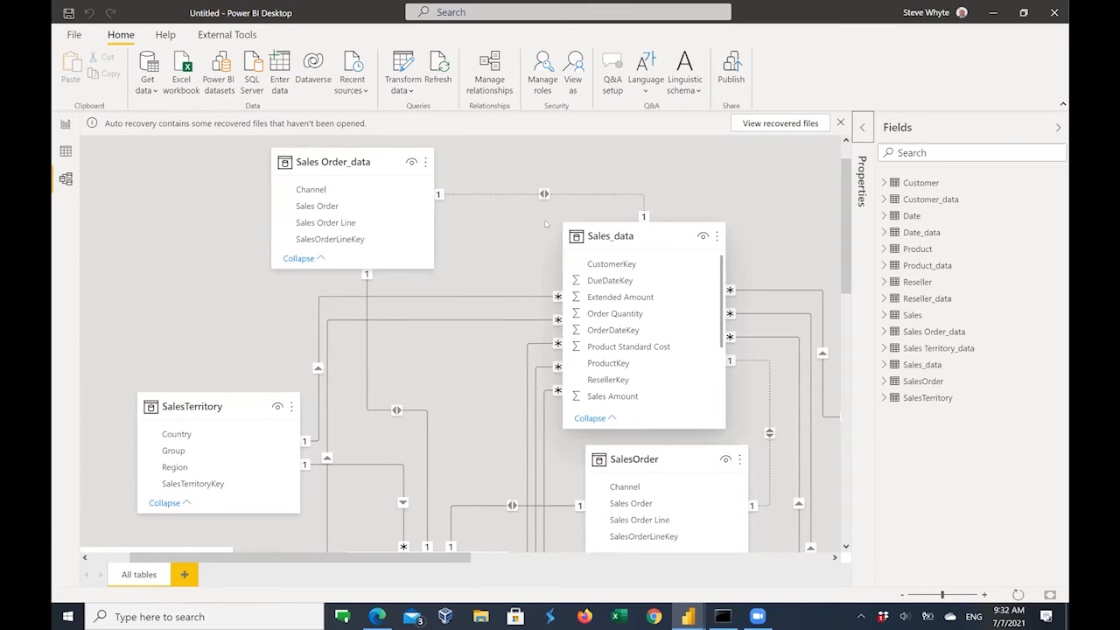
# Inspect which key fields link Sales Order_data and Sales_data in the model diagram.
pyautogui.click(539, 194)
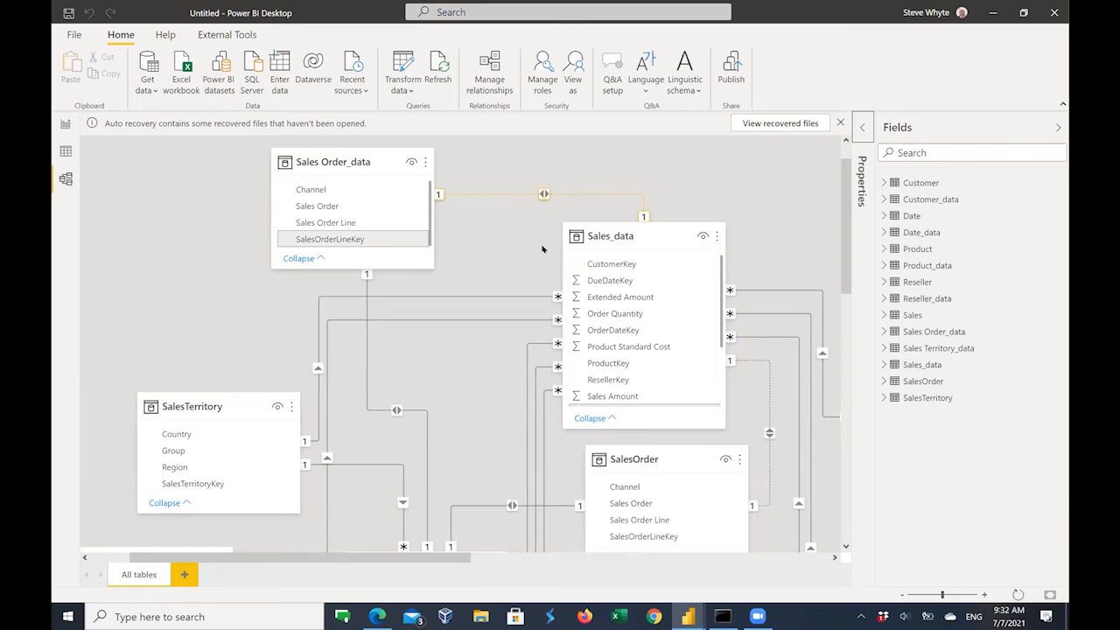
pyautogui.click(500, 246)
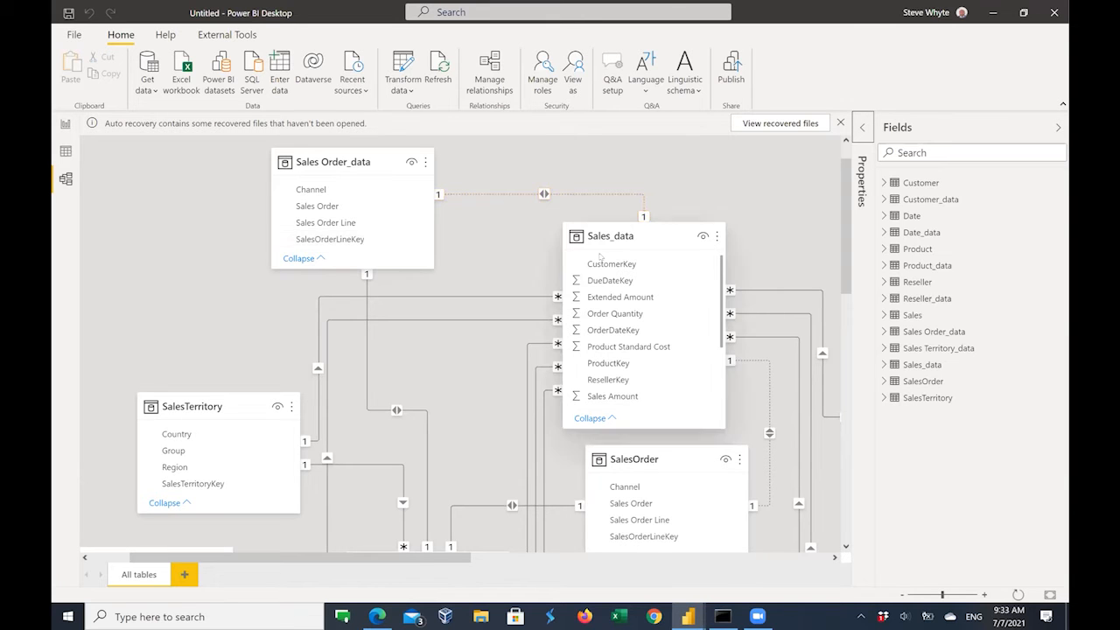
pyautogui.scroll(-2, 597, 251)
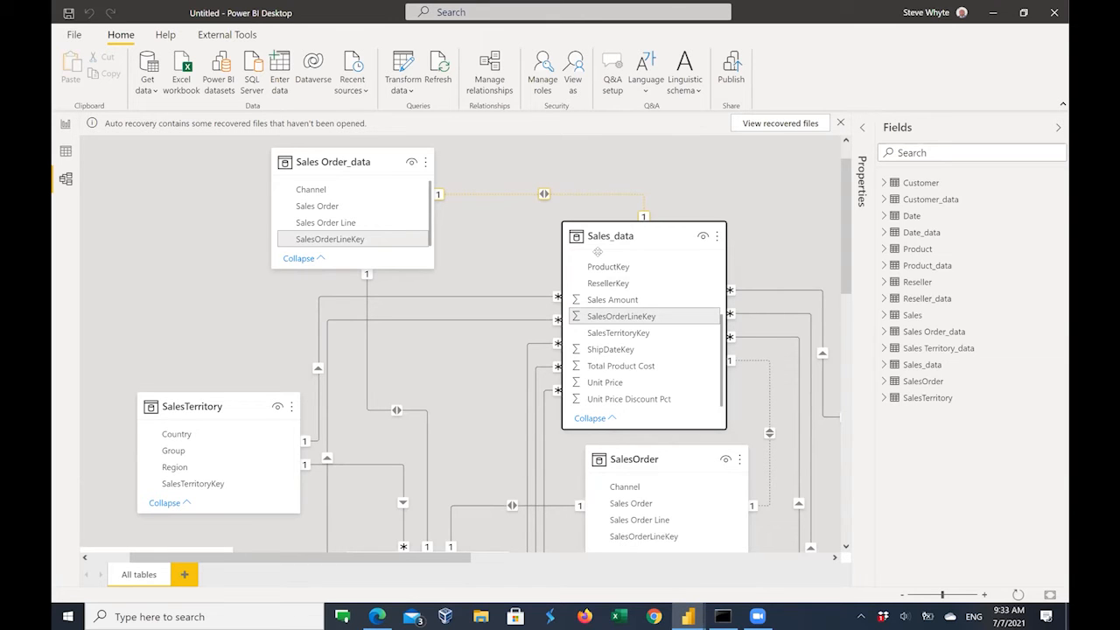
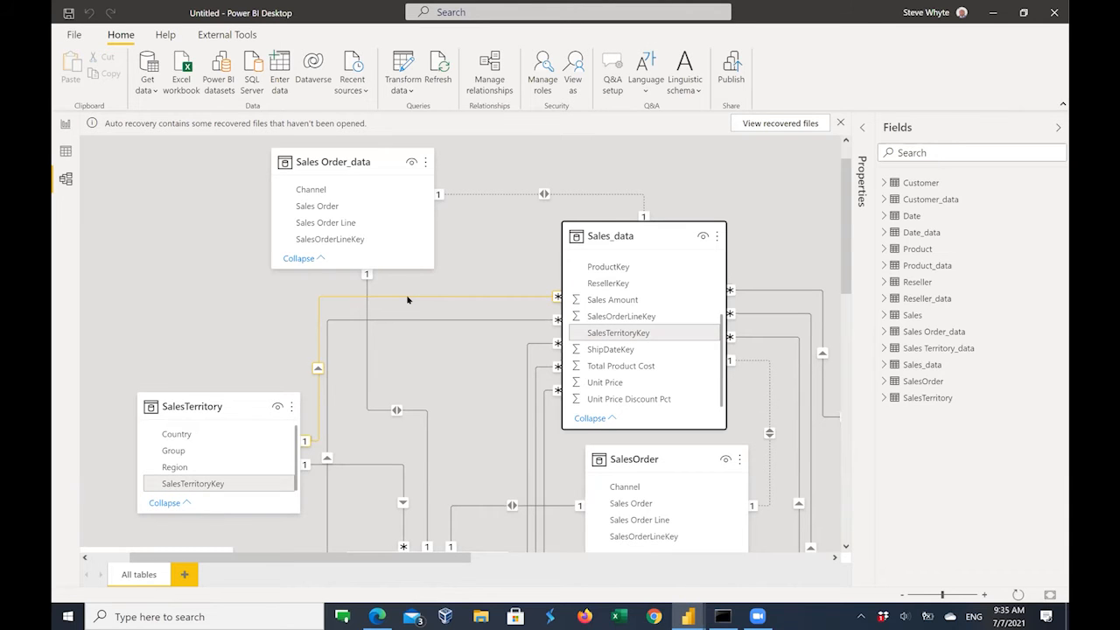
# Inspect the settings of the relationship between Sales_data and SalesTerritory, and close them without changes.
pyautogui.doubleClick(406, 299)
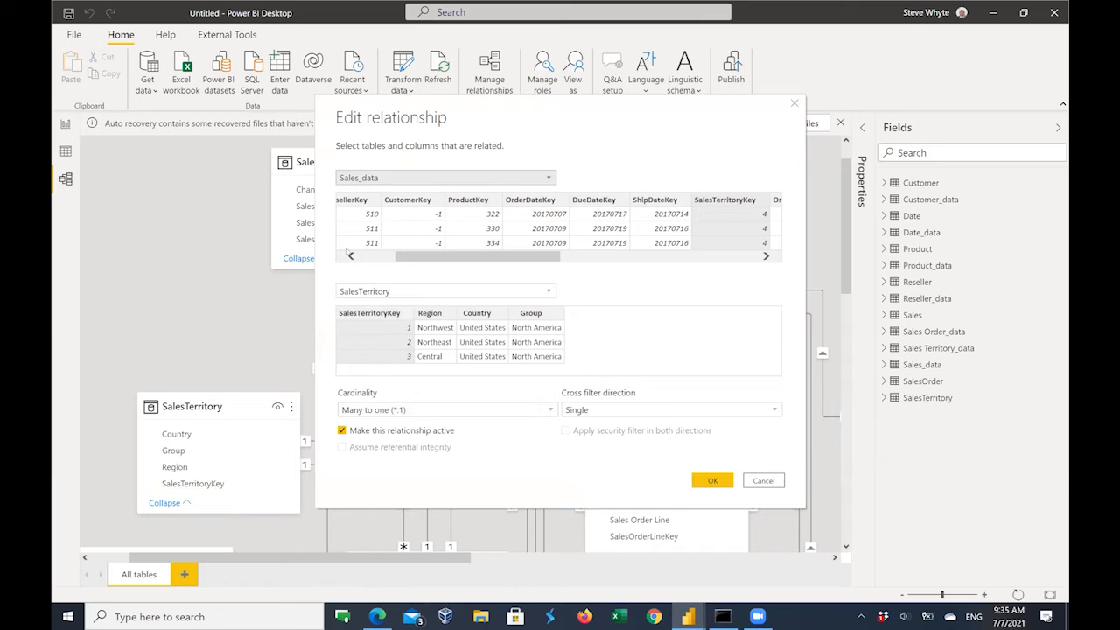
pyautogui.moveTo(423, 257); pyautogui.dragTo(387, 257)
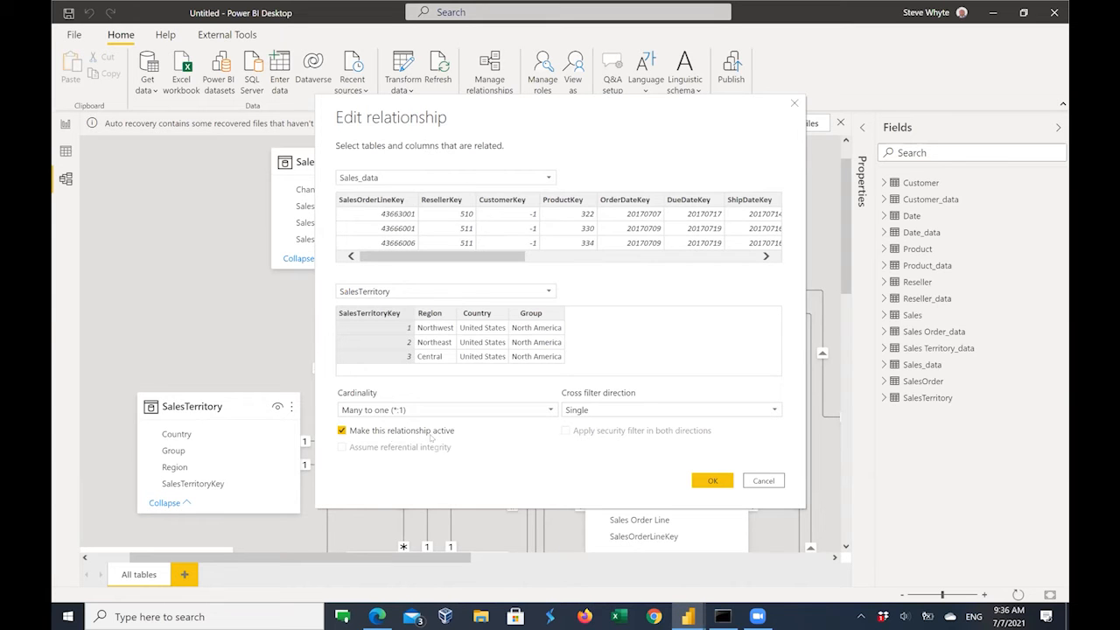
pyautogui.click(768, 481)
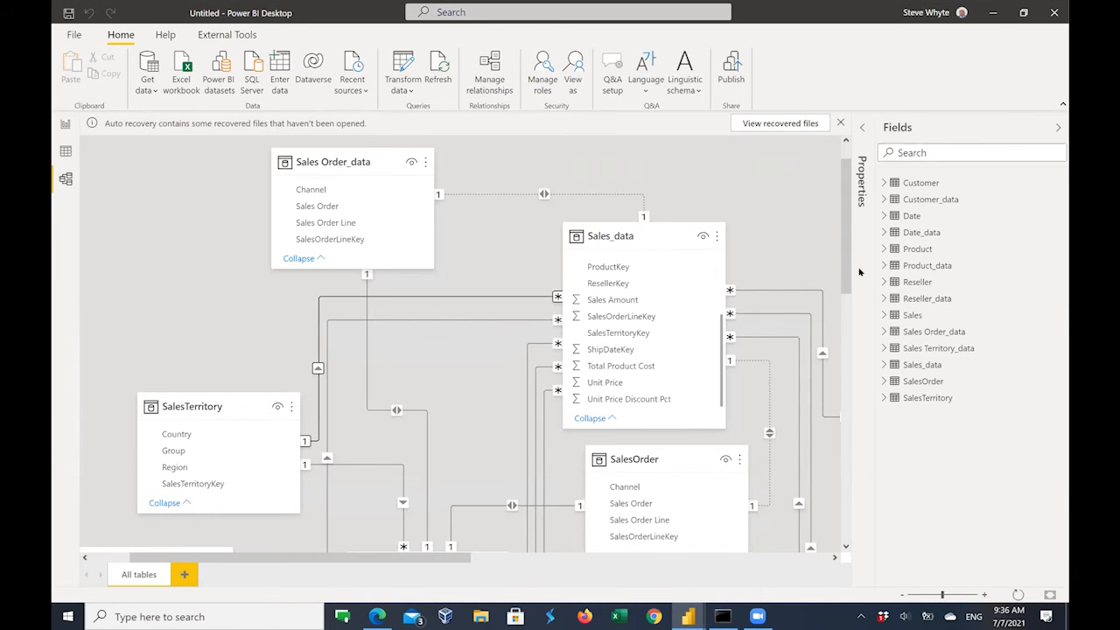
# Examine how the Sales, SalesOrder, Product and Sales Territory_data tables are related in the model diagram.
pyautogui.scroll(-1, 844, 272)
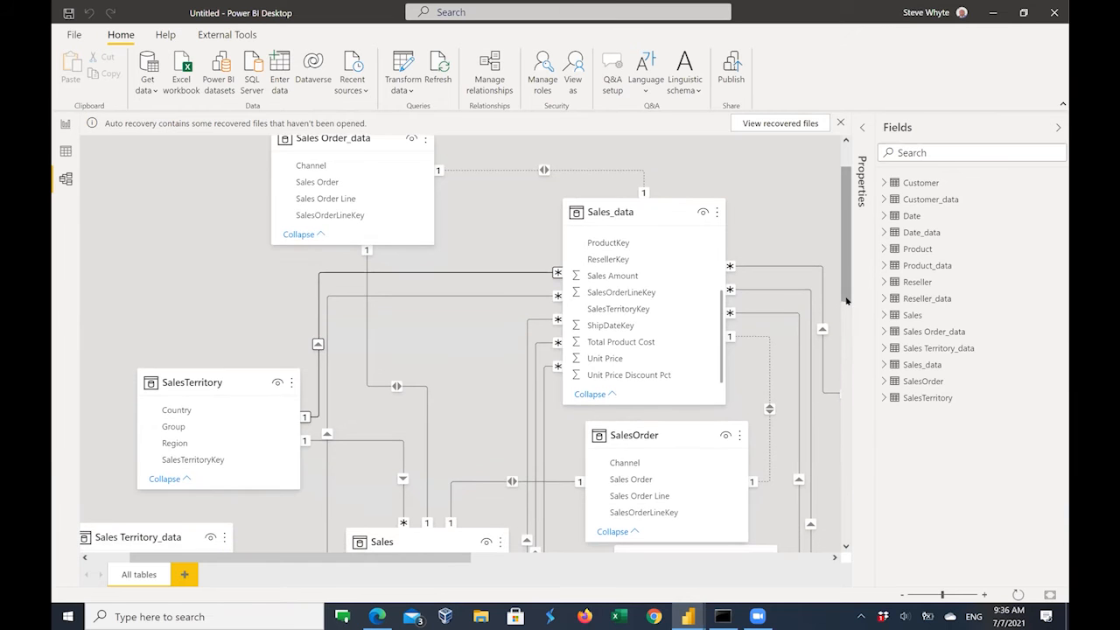
pyautogui.scroll(-5, 845, 300)
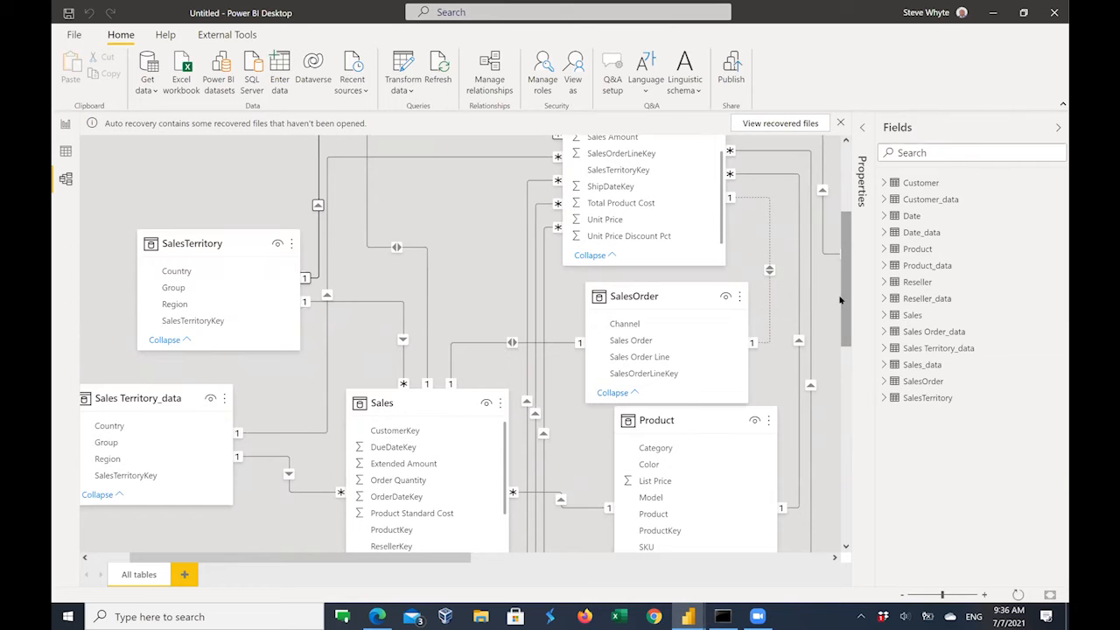
pyautogui.scroll(-1, 777, 182)
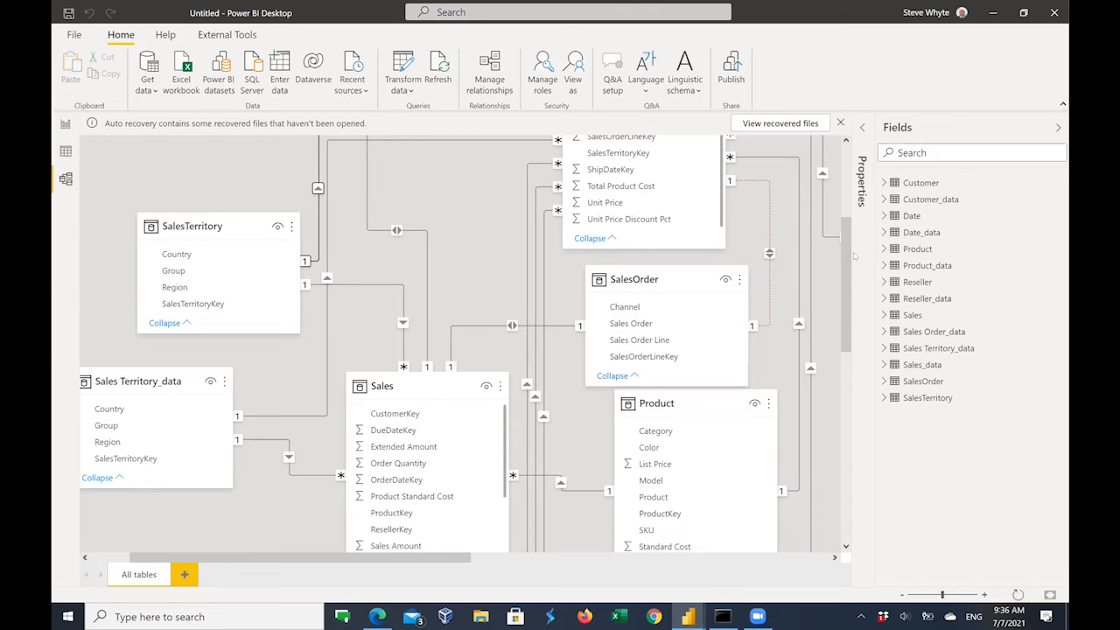
pyautogui.moveTo(849, 247); pyautogui.dragTo(847, 198)
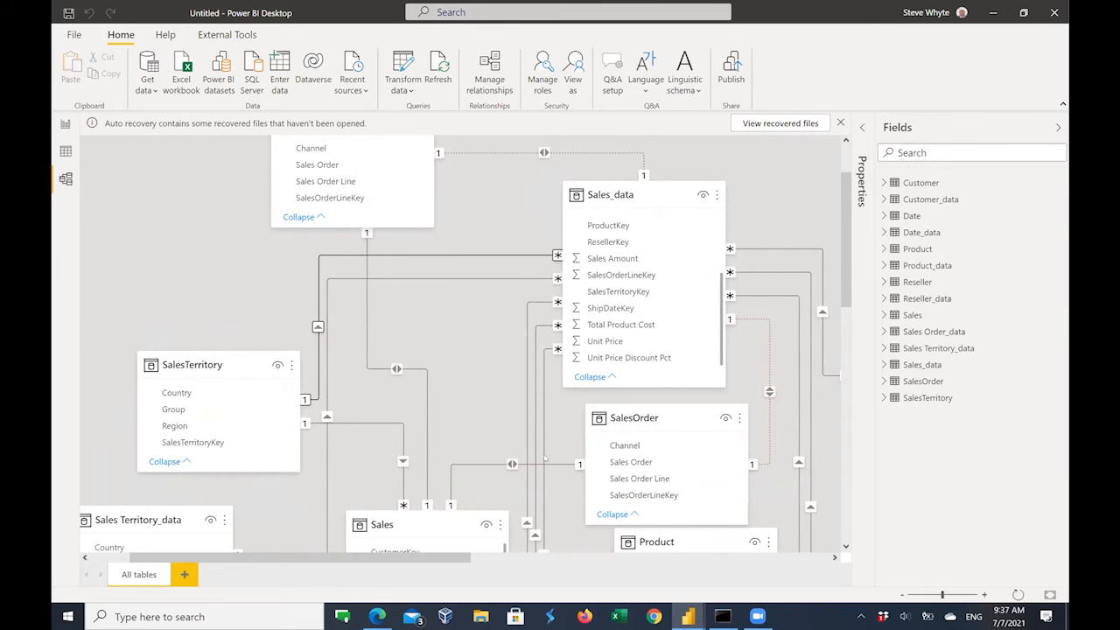
pyautogui.scroll(-1, 521, 314)
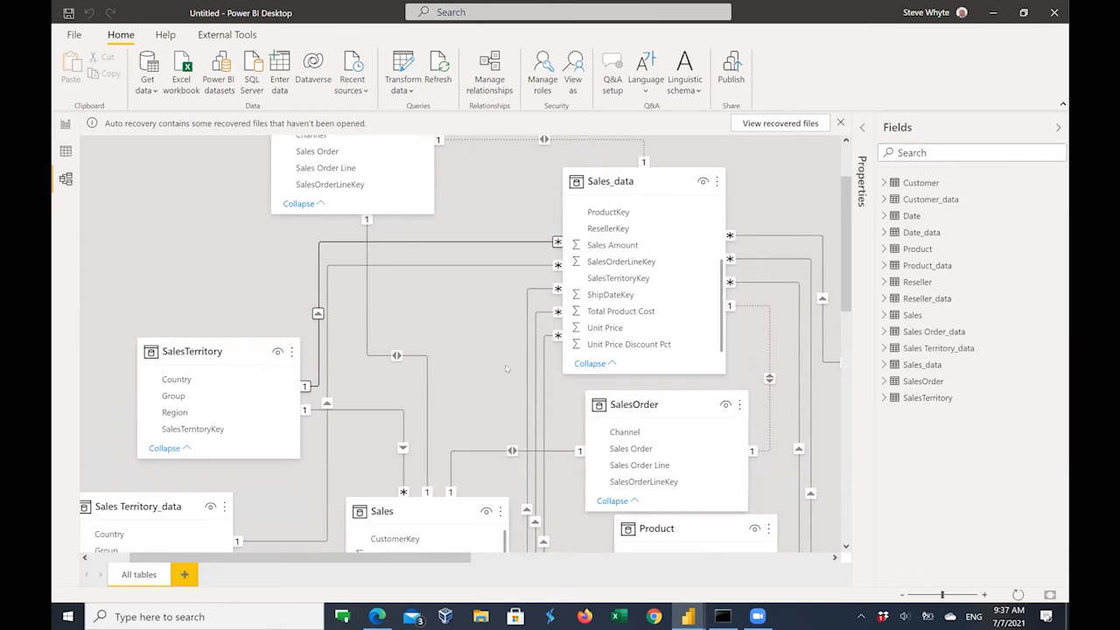
pyautogui.scroll(-2, 506, 368)
pyautogui.scroll(8, 505, 368)
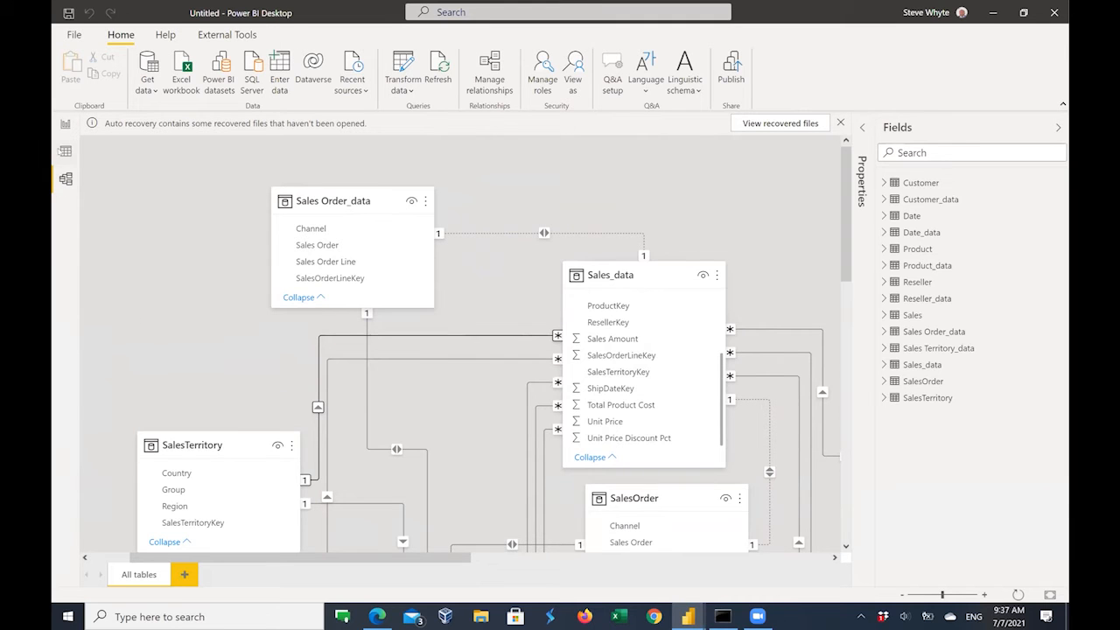
# View the Date table's data rows again and return to the empty report page.
pyautogui.click(65, 151)
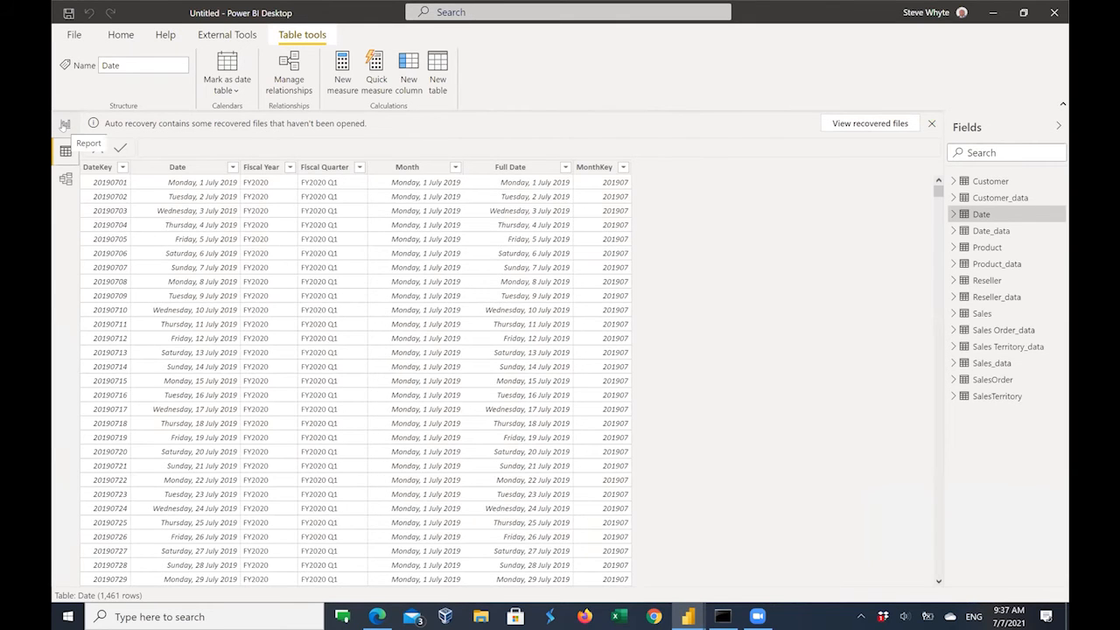
pyautogui.click(65, 124)
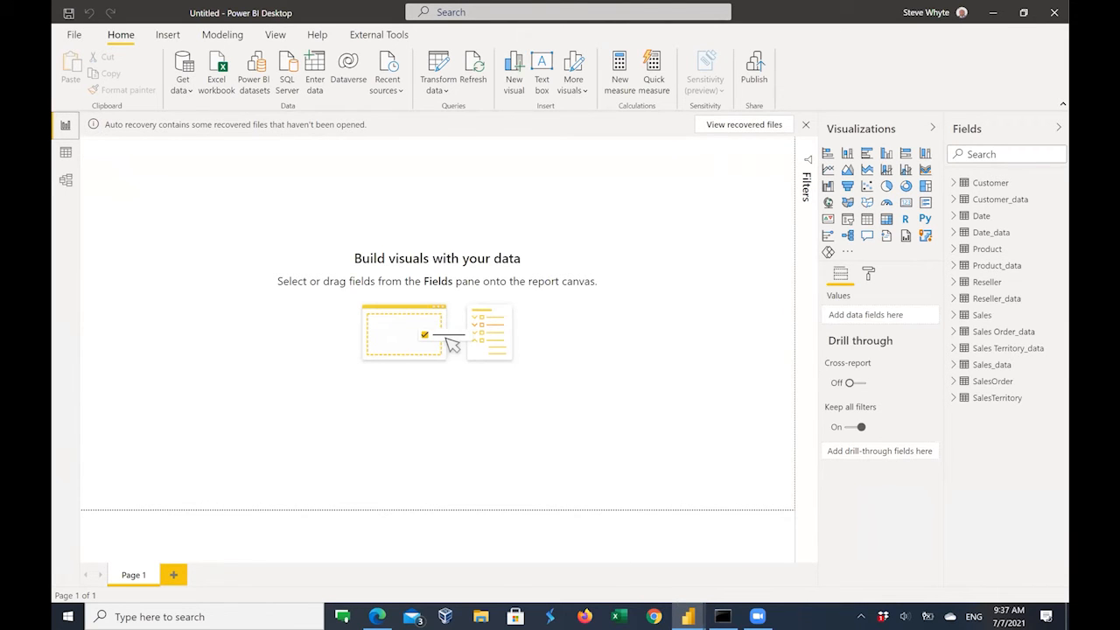
# Switch to the AdventureWorks Sales report, cross-highlight its visuals by Clothing sales to Warehouse resellers, and clear that highlight via the area chart.
pyautogui.moveTo(688, 615)
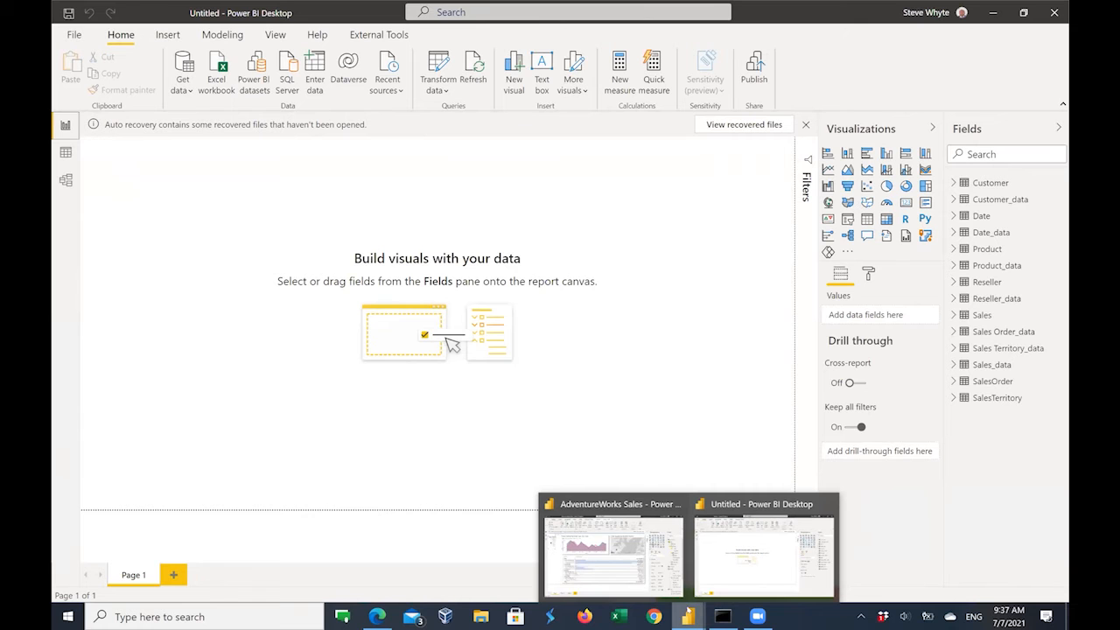
pyautogui.click(588, 558)
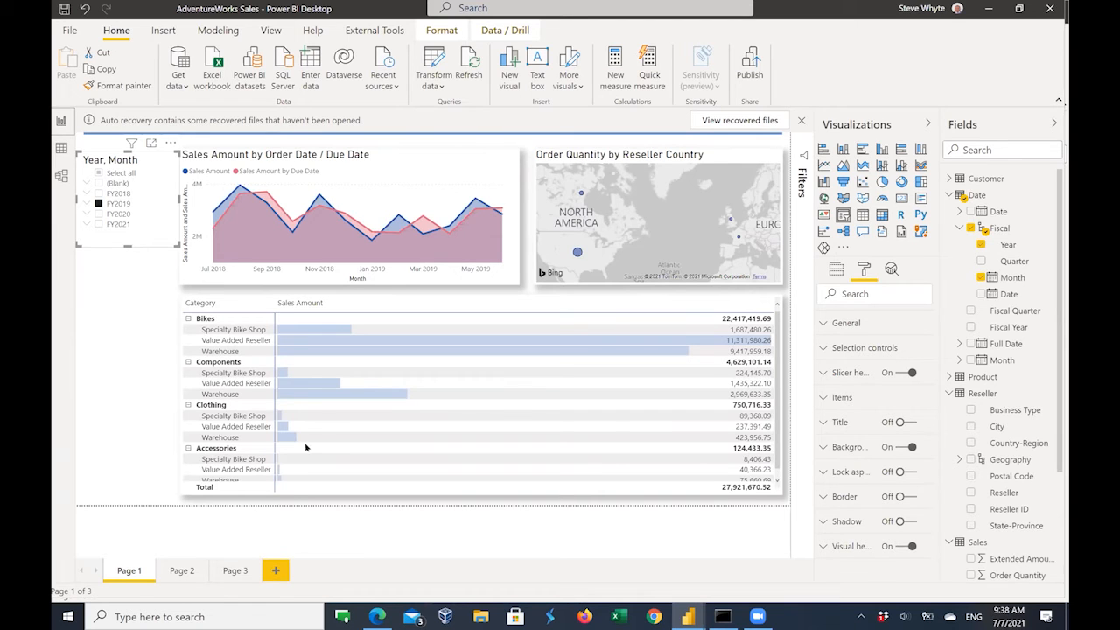
pyautogui.scroll(-1, 420, 402)
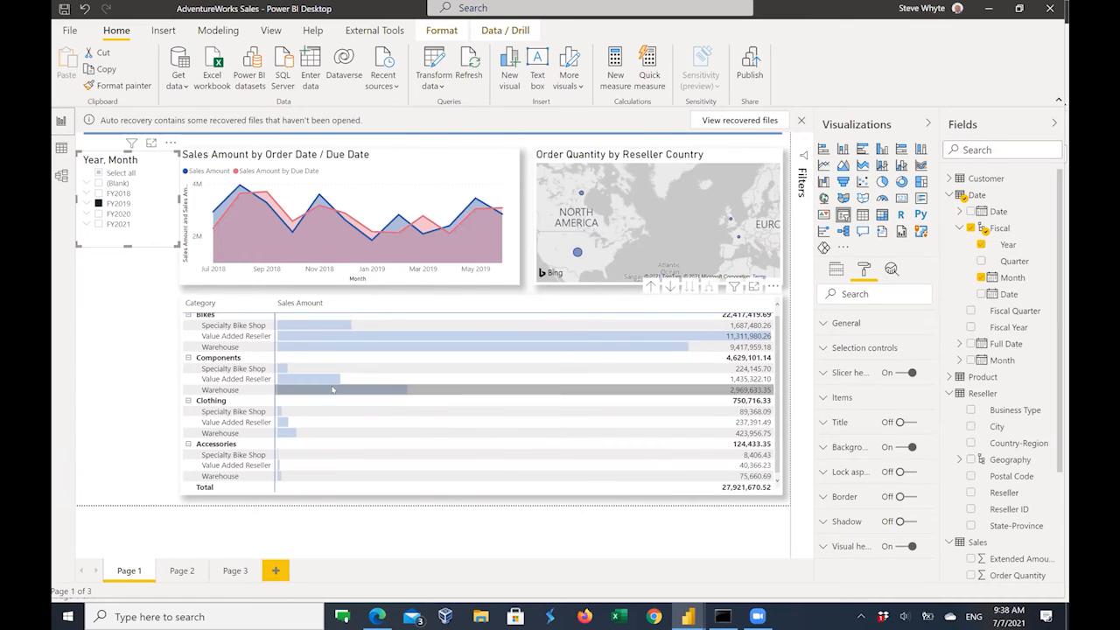
pyautogui.scroll(1, 332, 390)
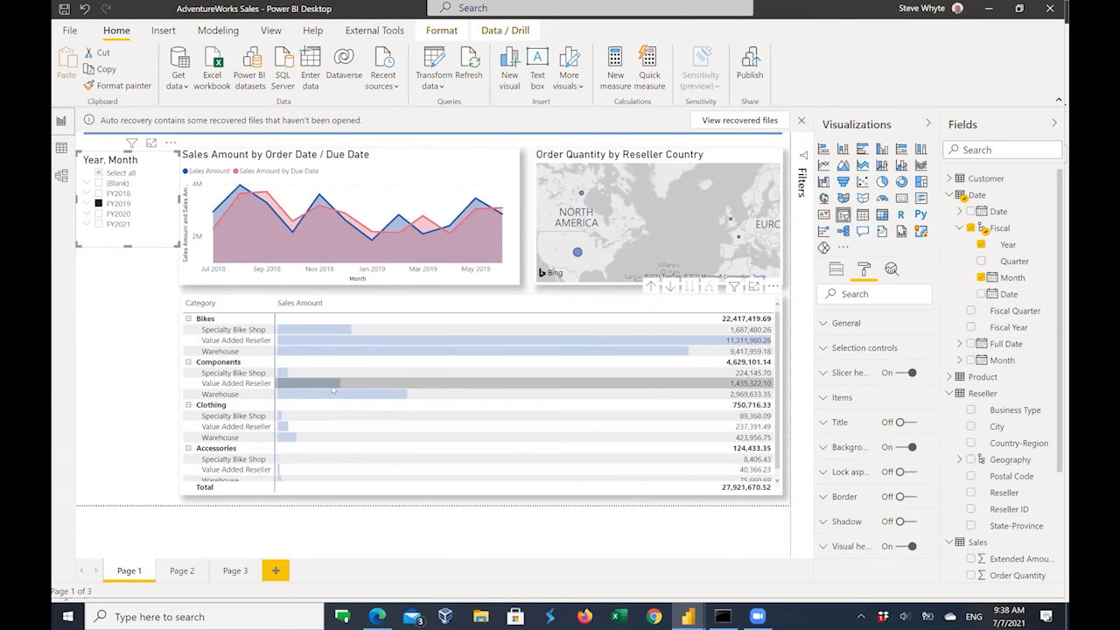
pyautogui.click(351, 437)
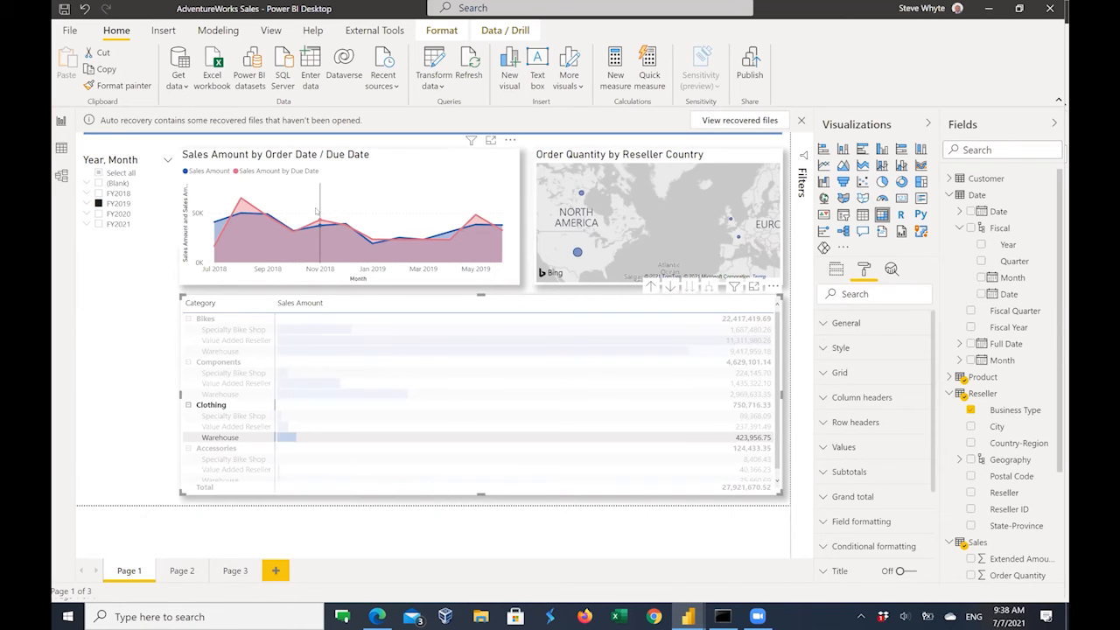
pyautogui.moveTo(418, 187)
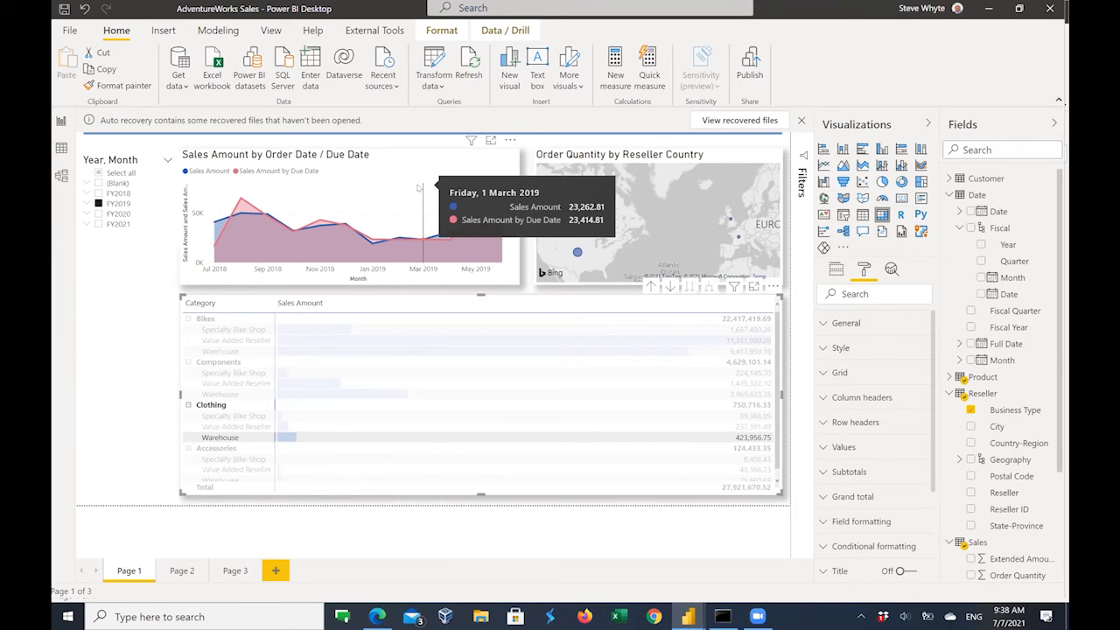
pyautogui.click(418, 187)
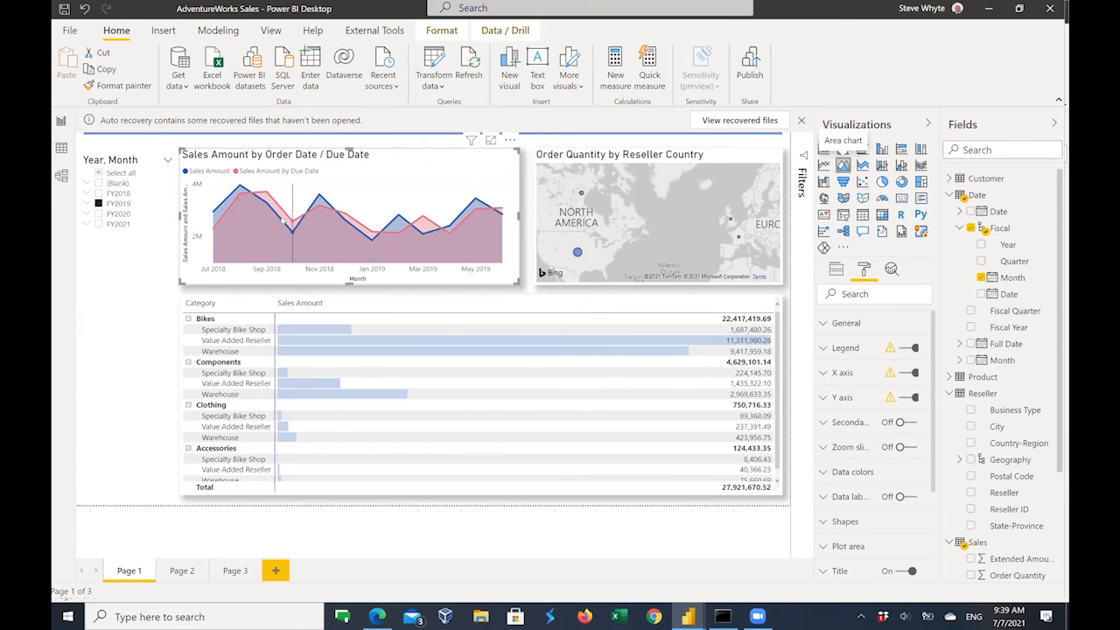
# Inspect the map and area chart, and view the report for FY2020 with Components sales by Value Added Reseller highlighted.
pyautogui.click(640, 199)
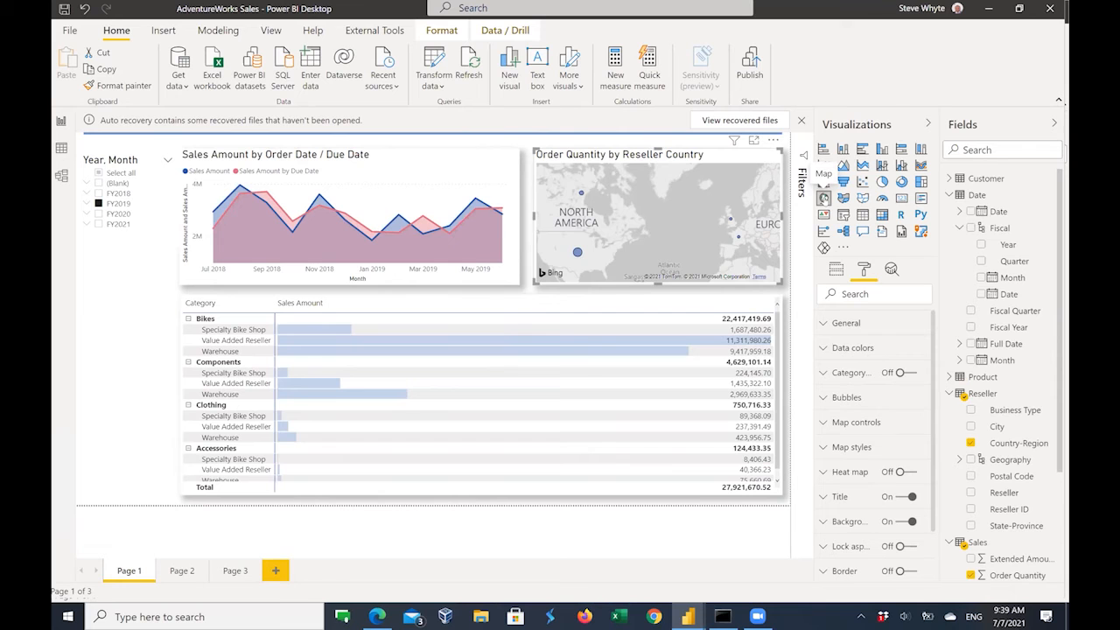
pyautogui.click(401, 227)
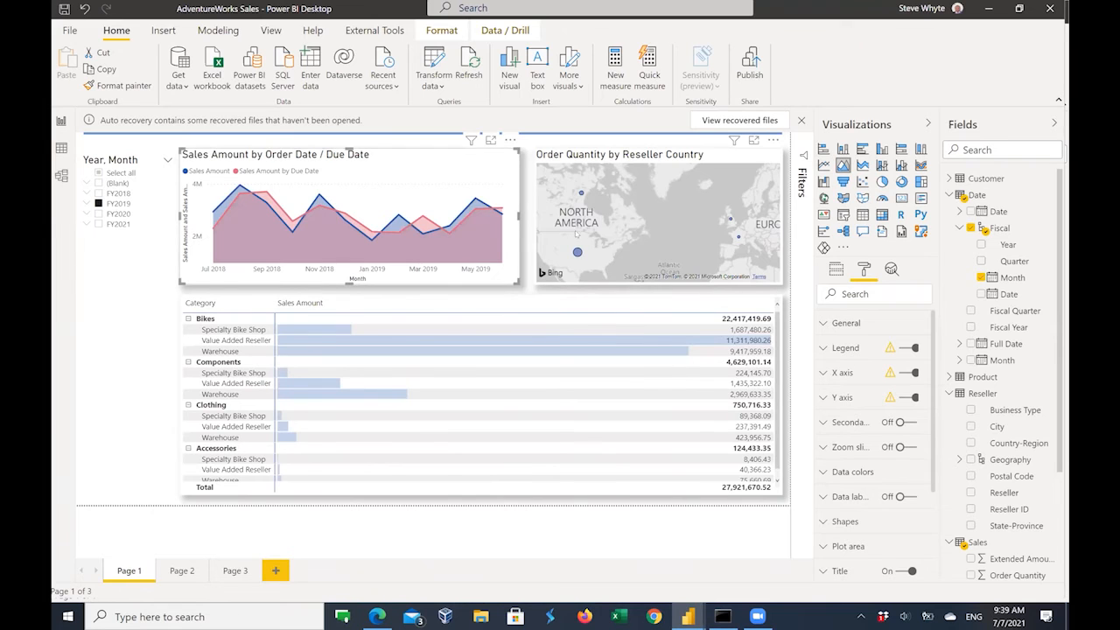
pyautogui.click(138, 212)
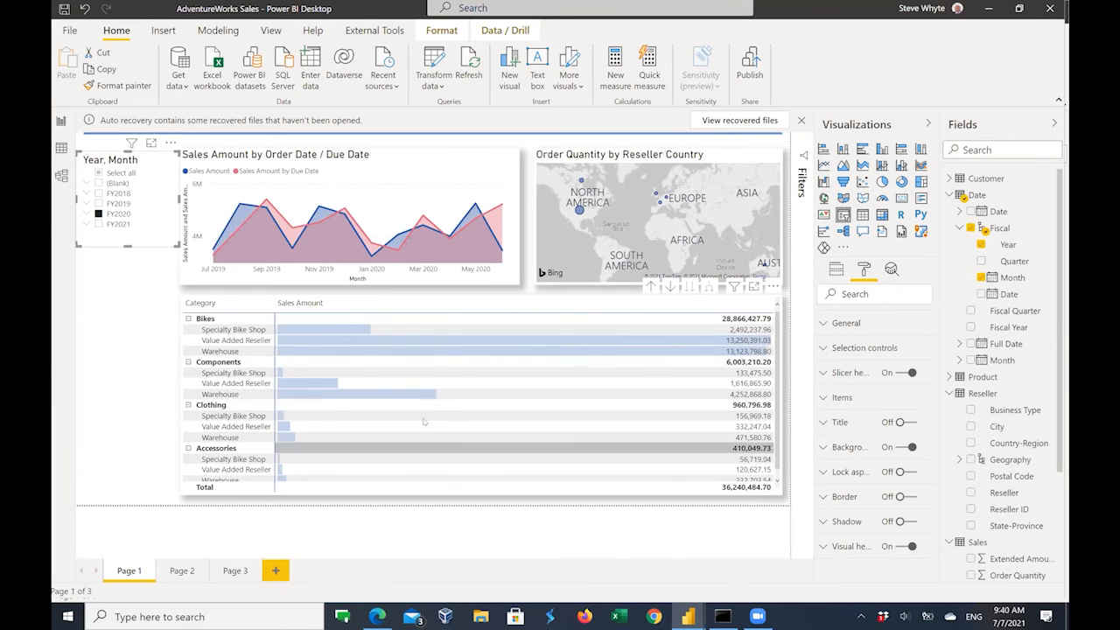
pyautogui.click(477, 382)
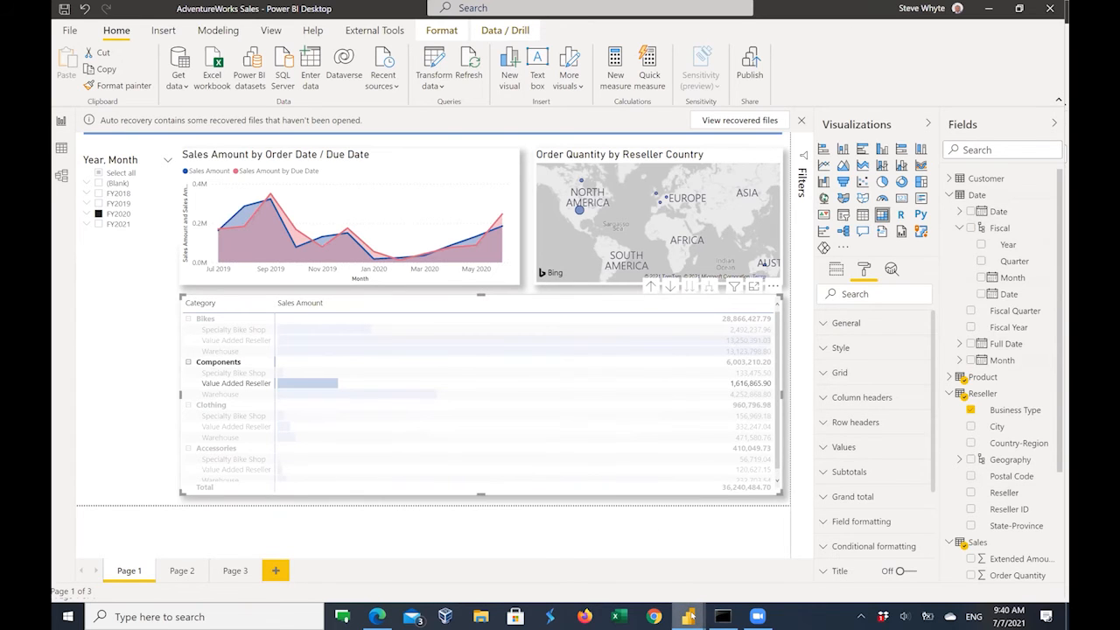
# Switch back to the untitled report, add an empty matrix visual, and move it lower on the page and enlarge it.
pyautogui.moveTo(691, 618)
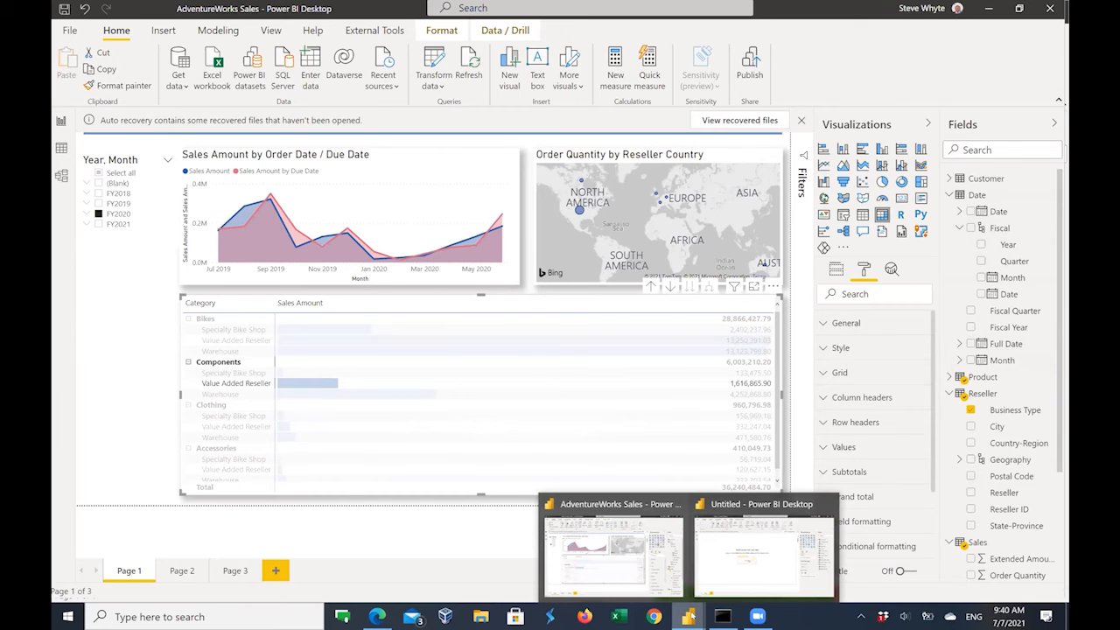
pyautogui.click(753, 555)
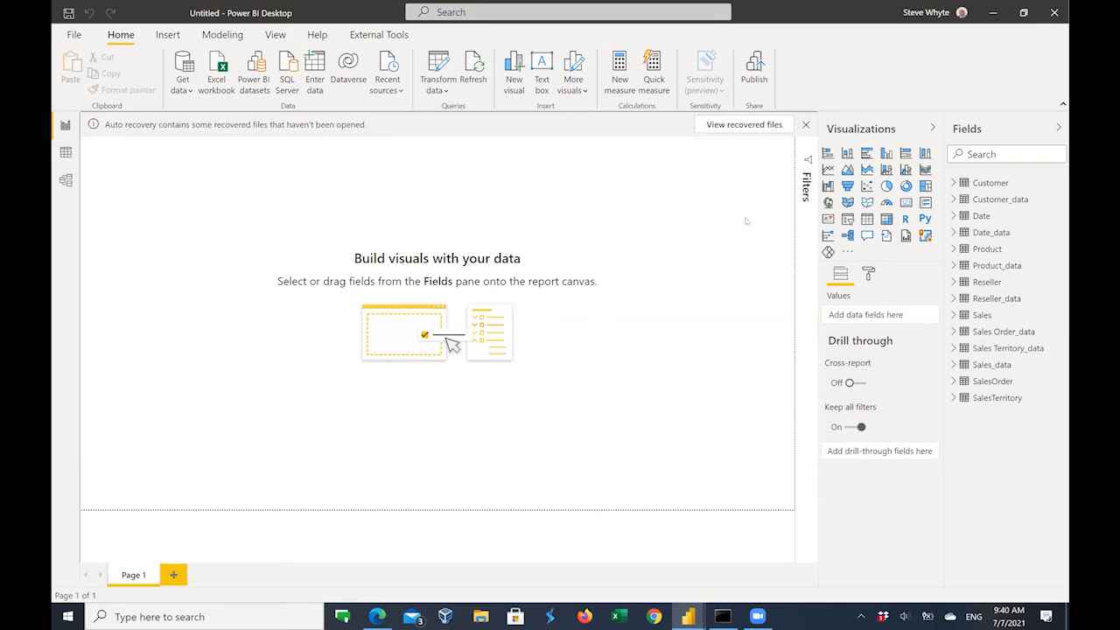
pyautogui.click(587, 220)
pyautogui.click(886, 218)
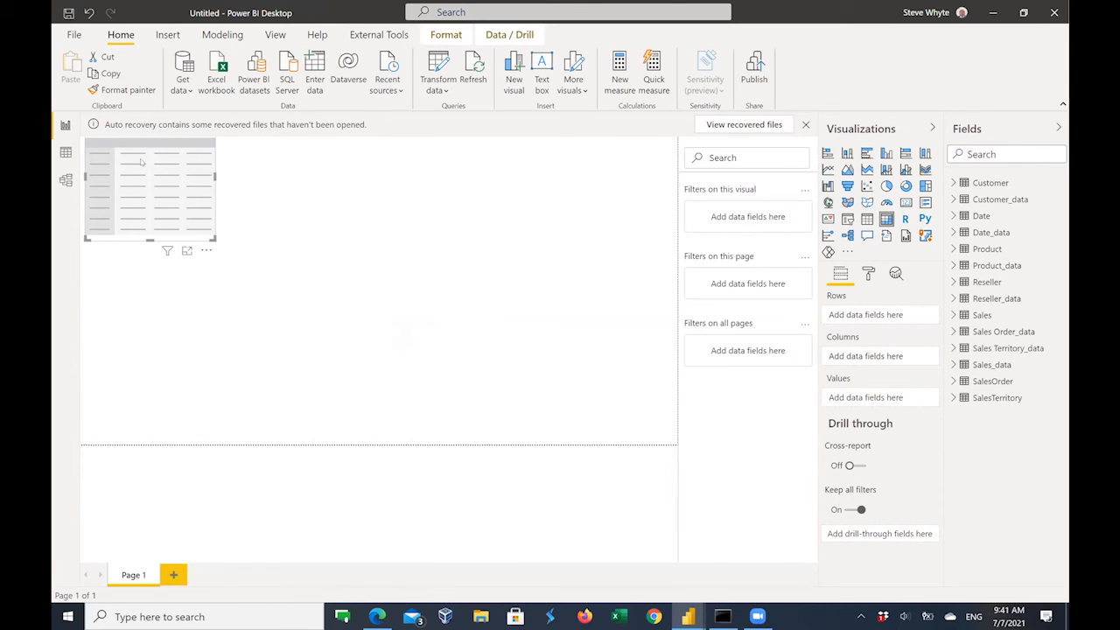
pyautogui.moveTo(148, 158); pyautogui.dragTo(163, 282)
pyautogui.moveTo(221, 372); pyautogui.dragTo(305, 380)
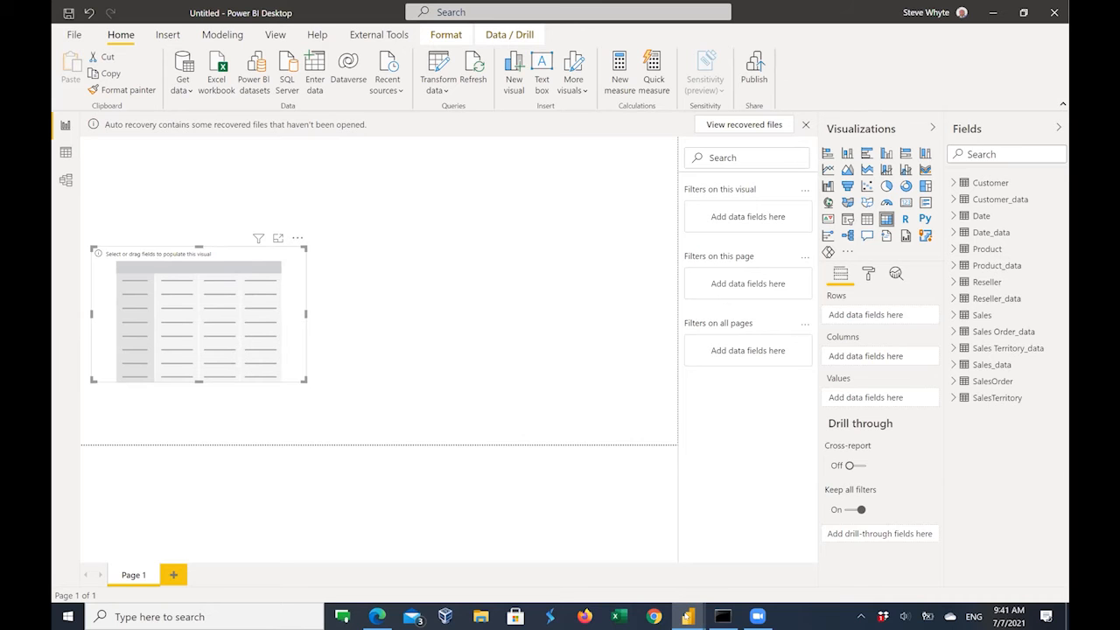
# In the AdventureWorks Sales report, clear the matrix highlight and examine which fields the matrix uses, including those of the Product table.
pyautogui.moveTo(687, 616)
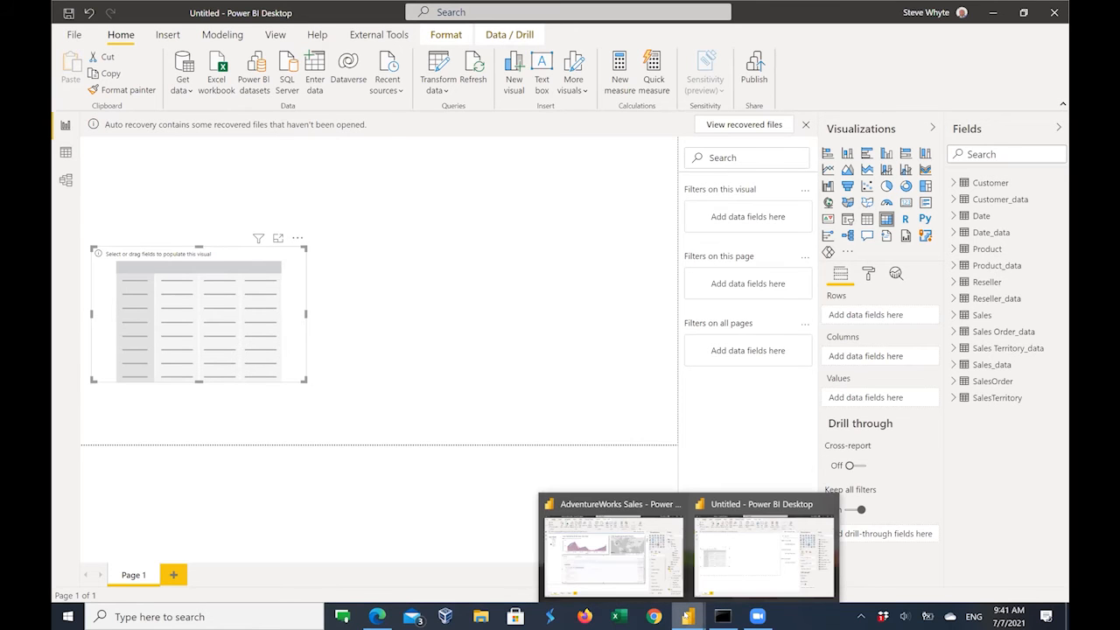
pyautogui.click(600, 570)
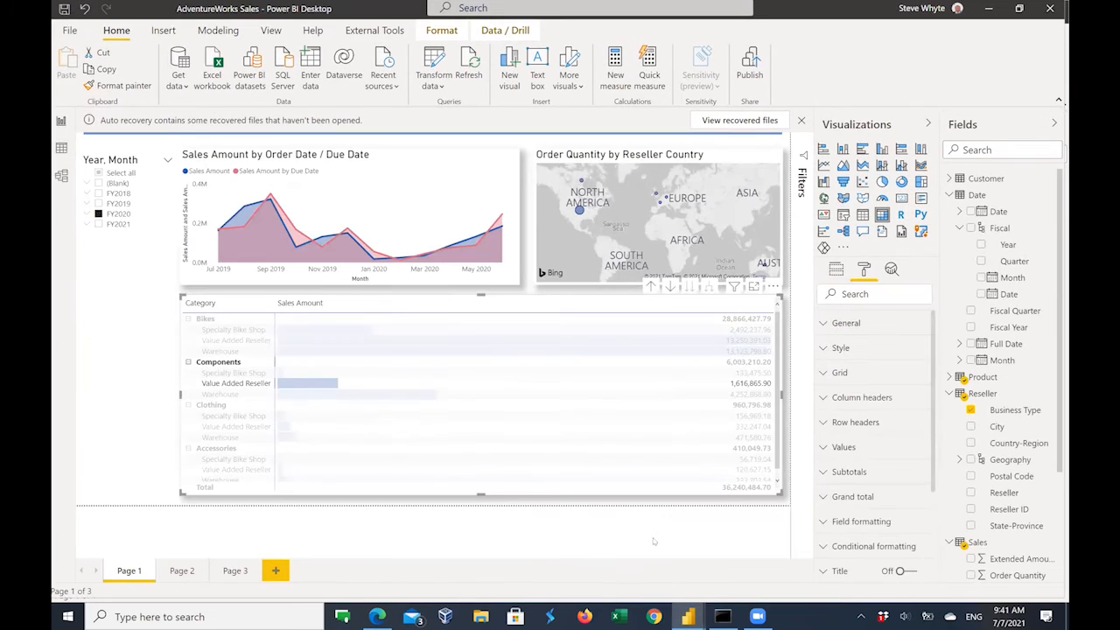
pyautogui.click(468, 382)
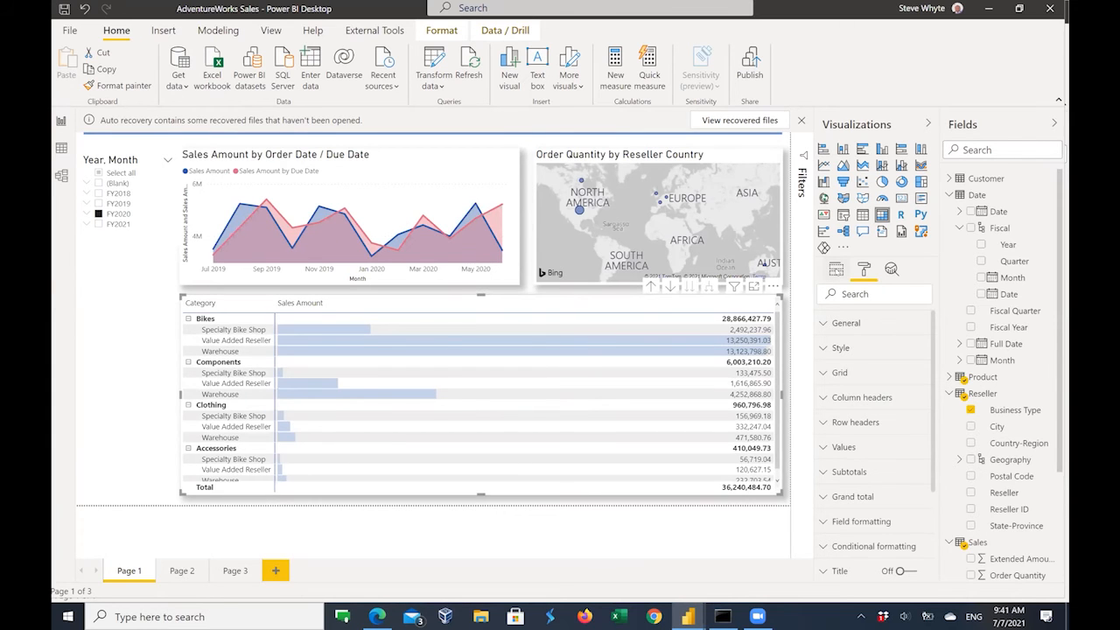
pyautogui.click(823, 250)
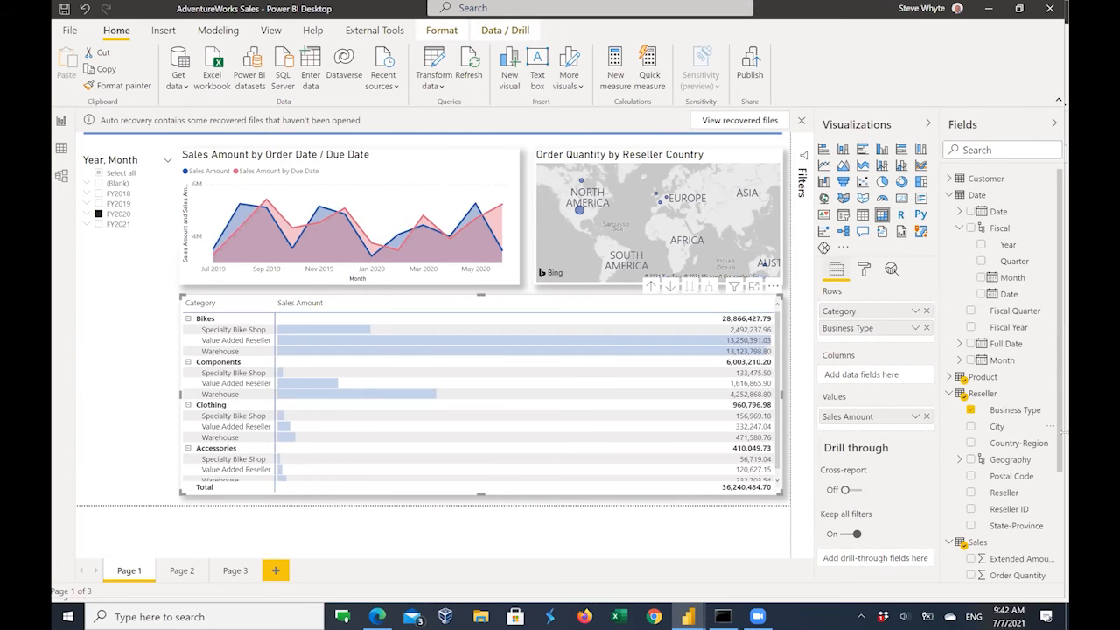
pyautogui.click(948, 377)
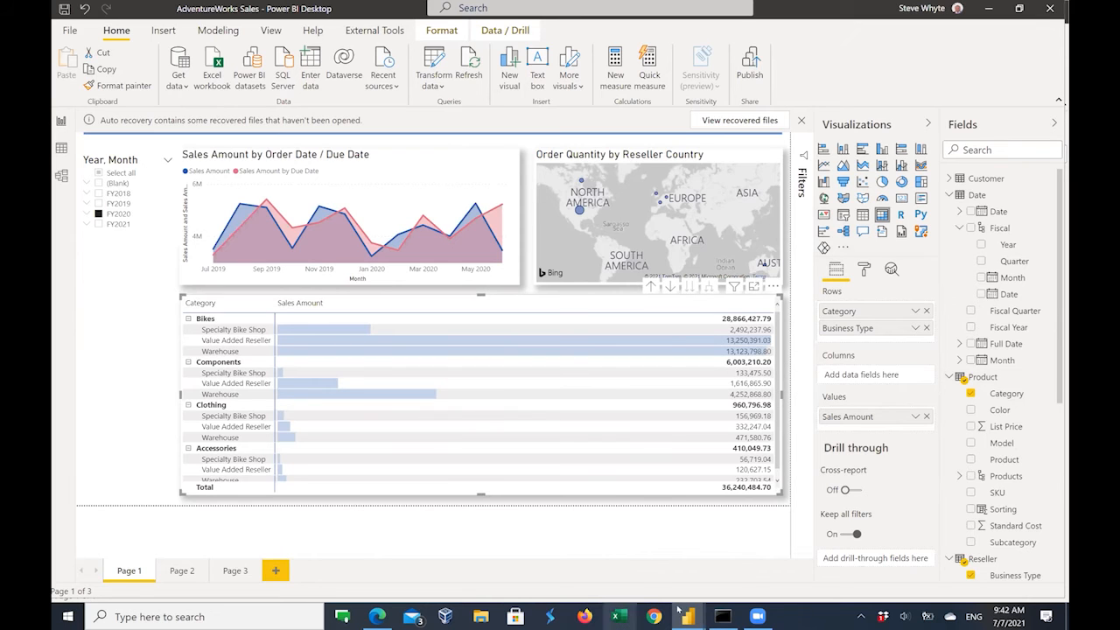
# Return to the untitled report and add Category from the Product table to the matrix rows.
pyautogui.moveTo(688, 616)
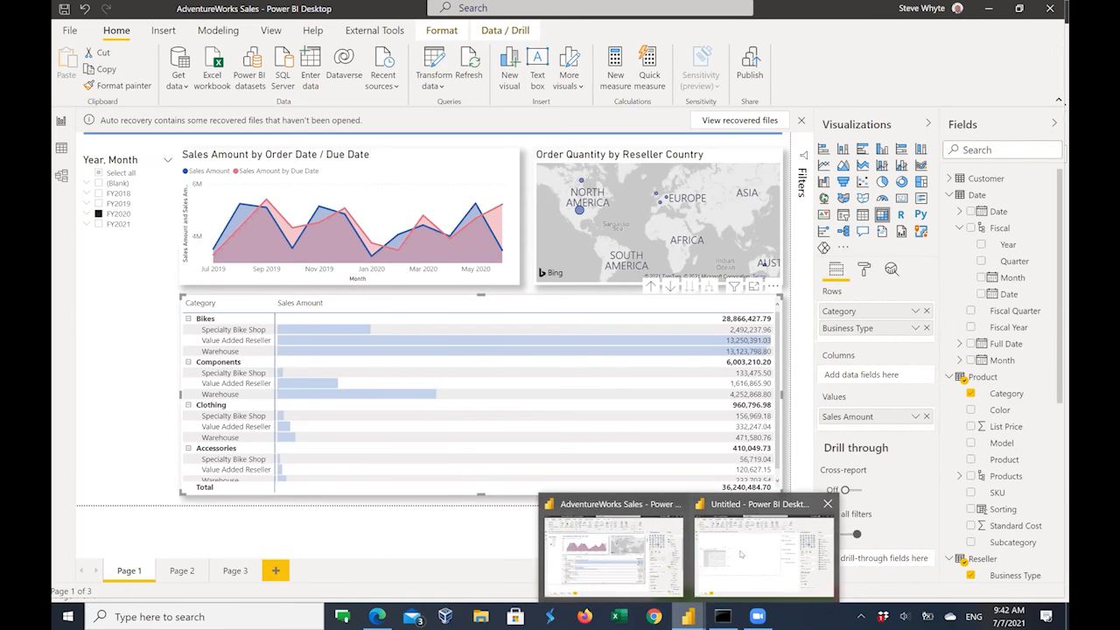
pyautogui.click(733, 550)
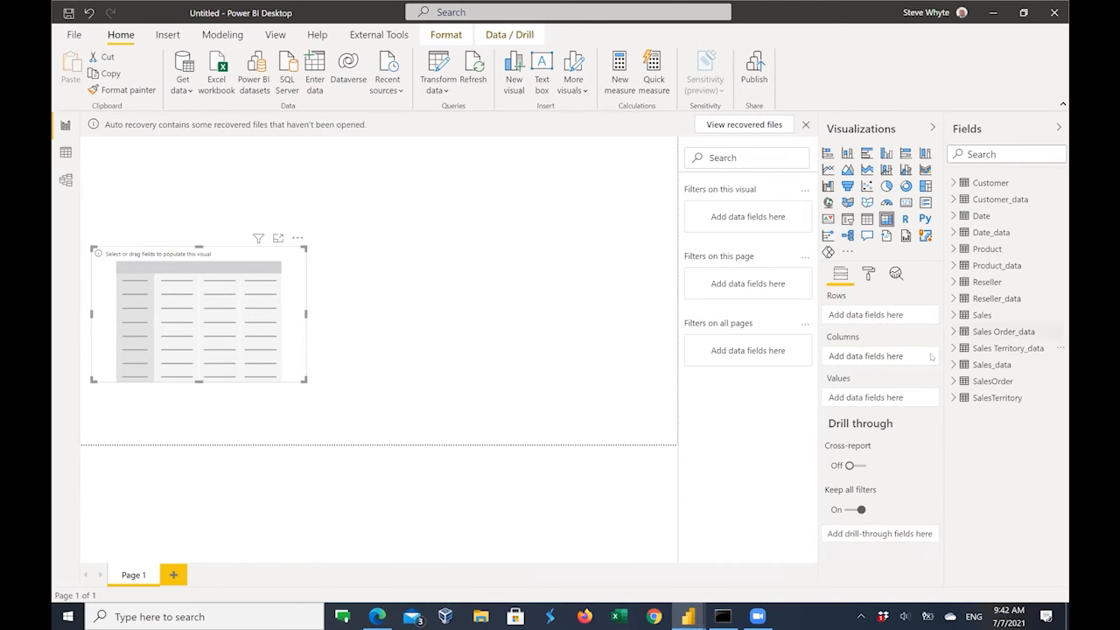
pyautogui.click(953, 250)
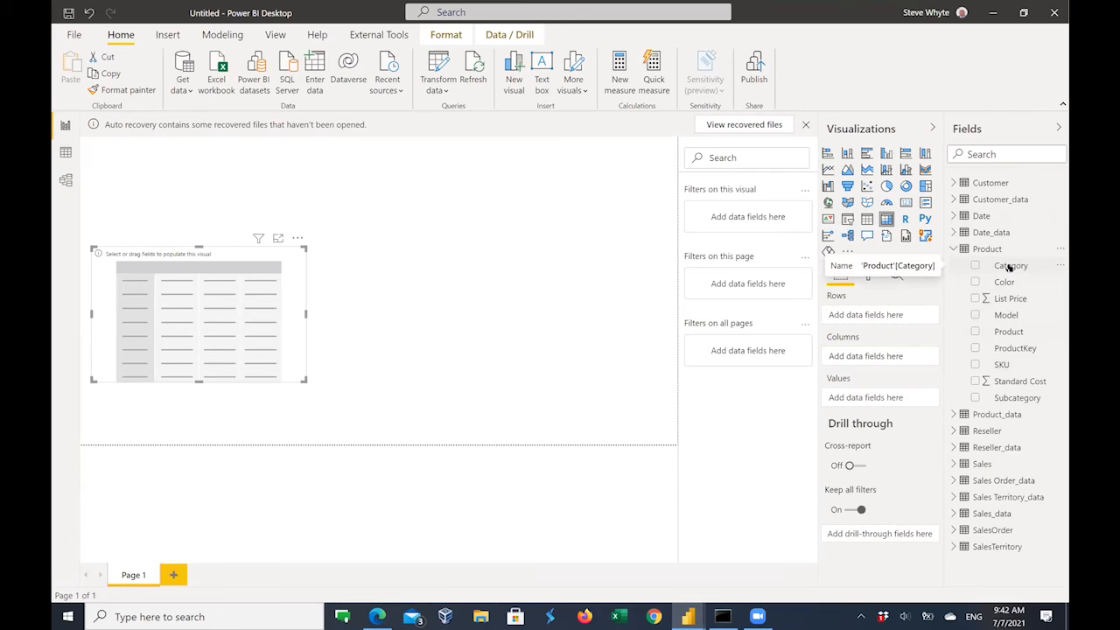
pyautogui.moveTo(1008, 267); pyautogui.dragTo(854, 318)
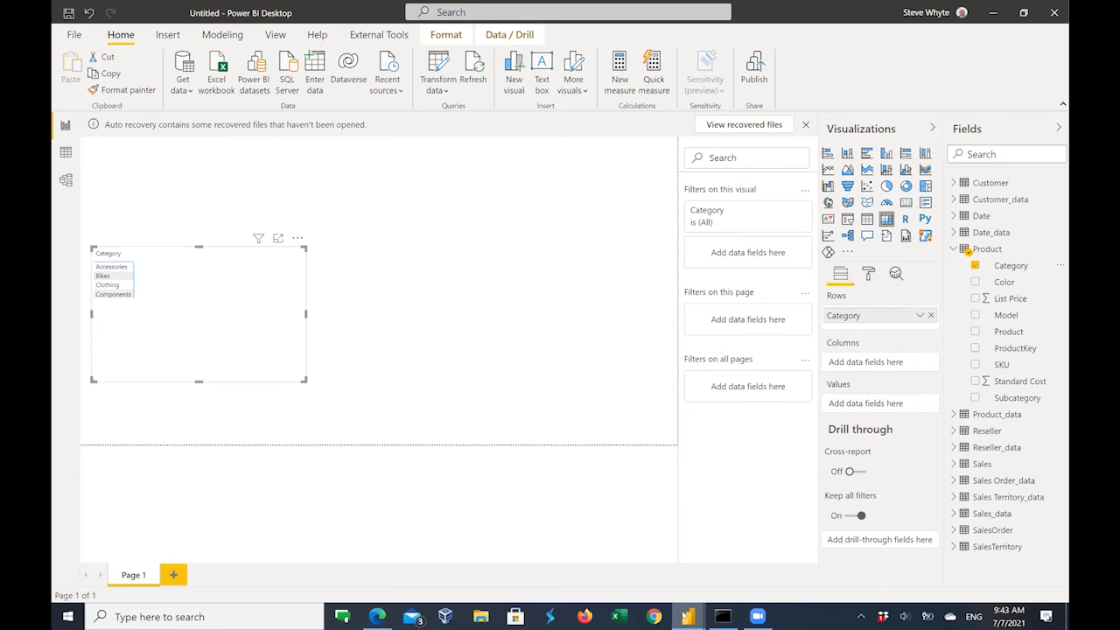
# Check in the AdventureWorks Sales report which table supplies the matrix's second row field, Business Type.
pyautogui.click(687, 616)
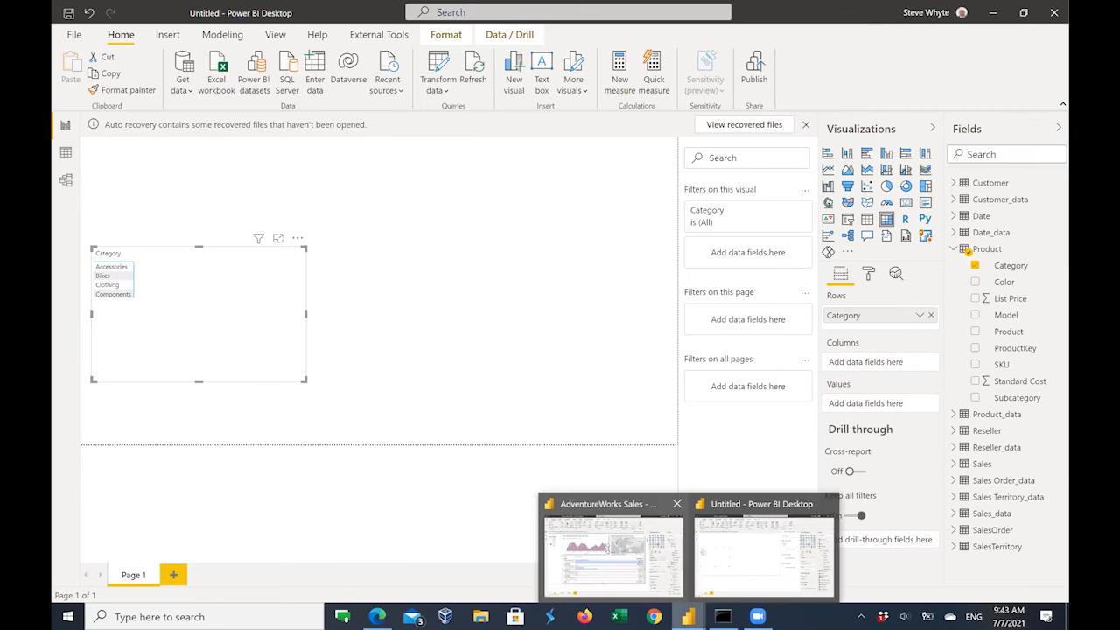
pyautogui.click(609, 553)
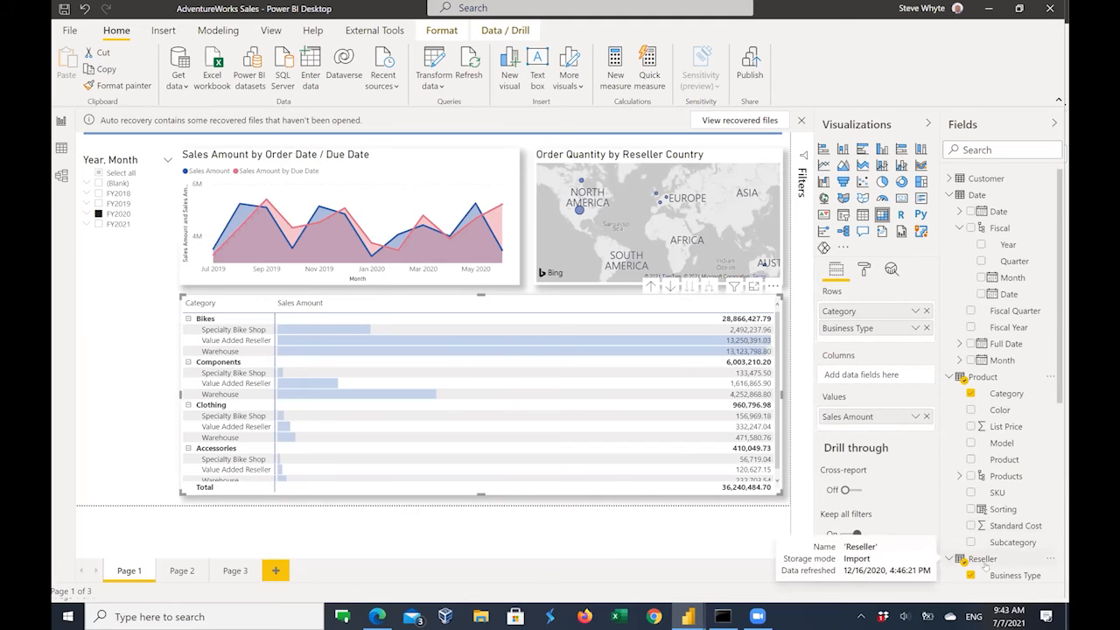
pyautogui.click(948, 195)
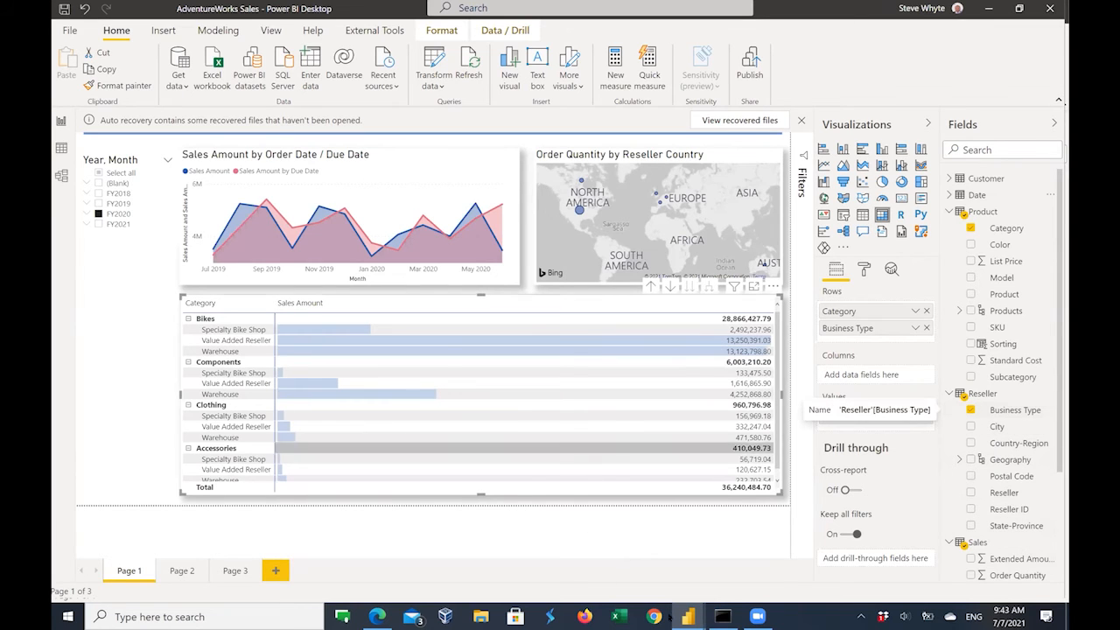
# Return to the untitled report and add Business Type from the Reseller table below Category in the matrix rows.
pyautogui.moveTo(688, 615)
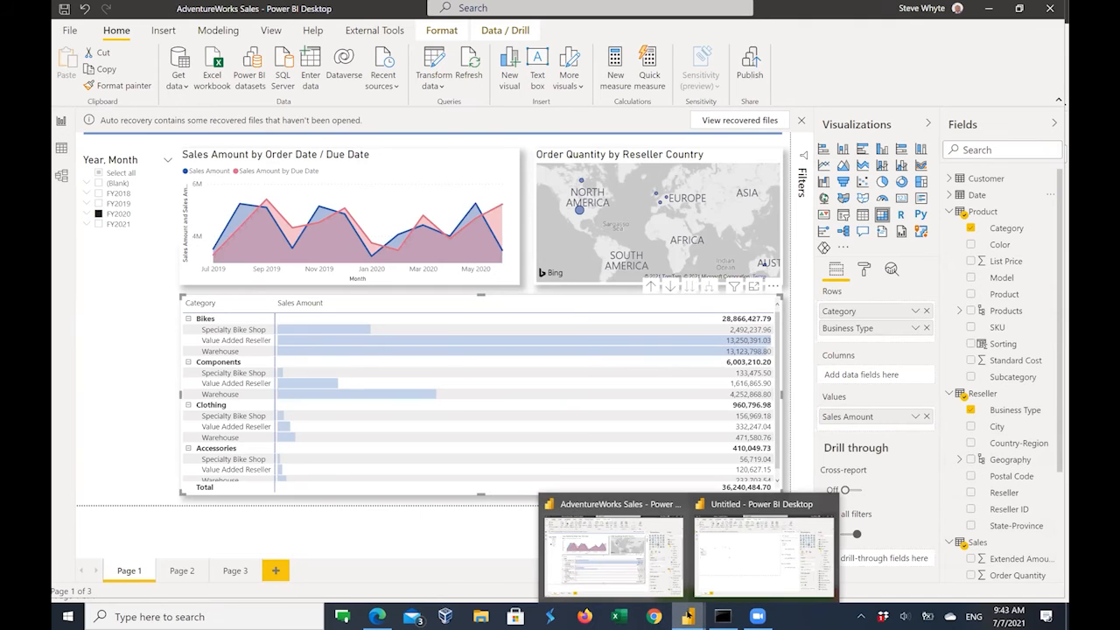
pyautogui.click(751, 564)
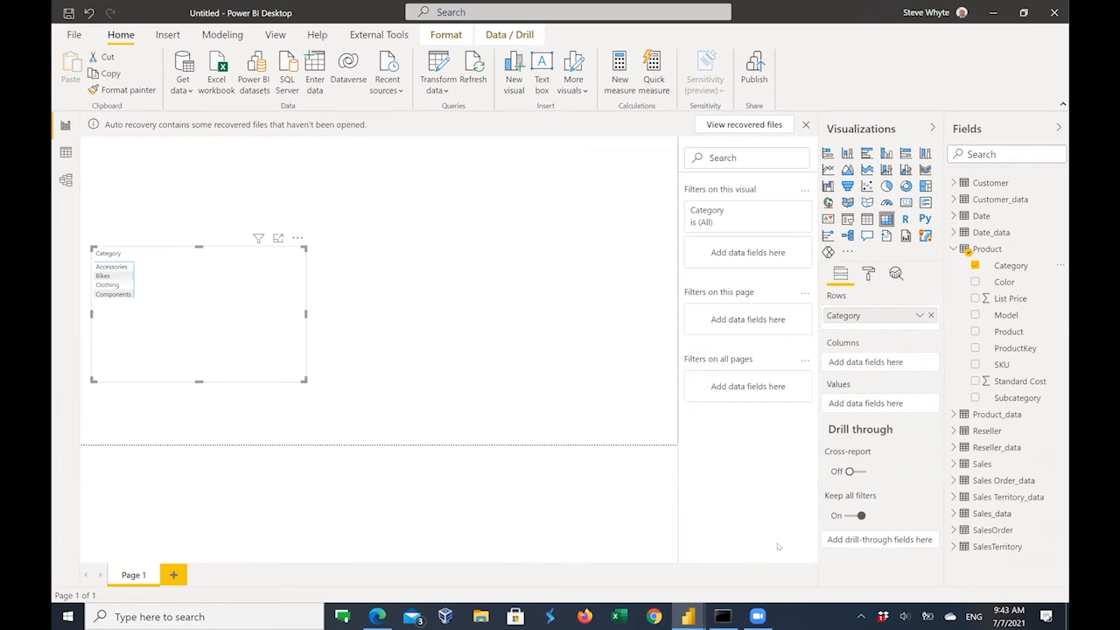
pyautogui.click(953, 431)
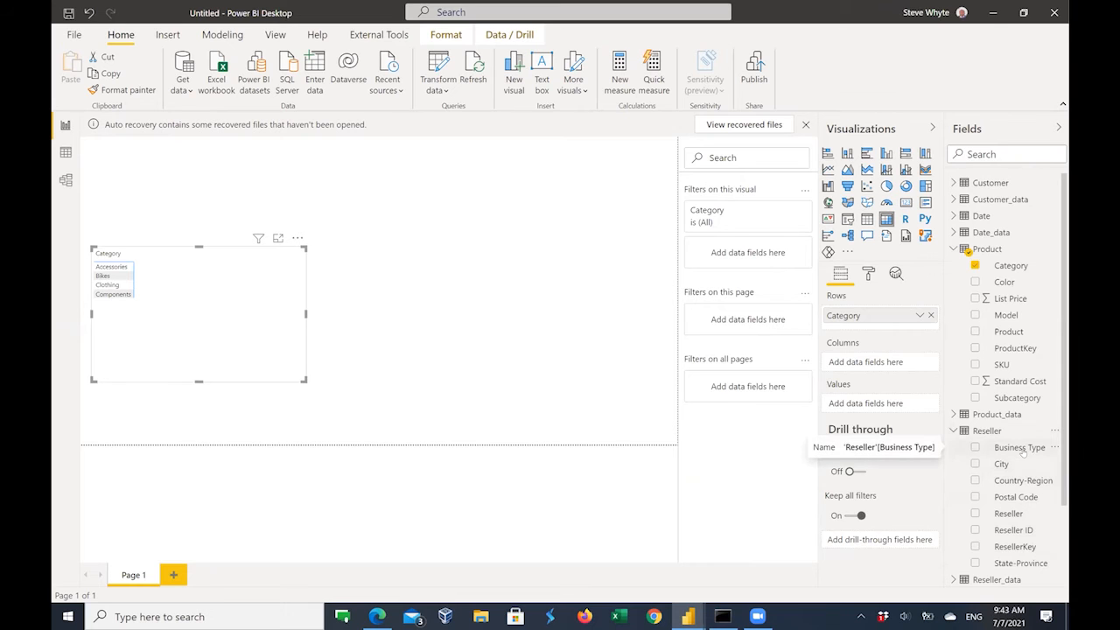
pyautogui.moveTo(1022, 449); pyautogui.dragTo(864, 324)
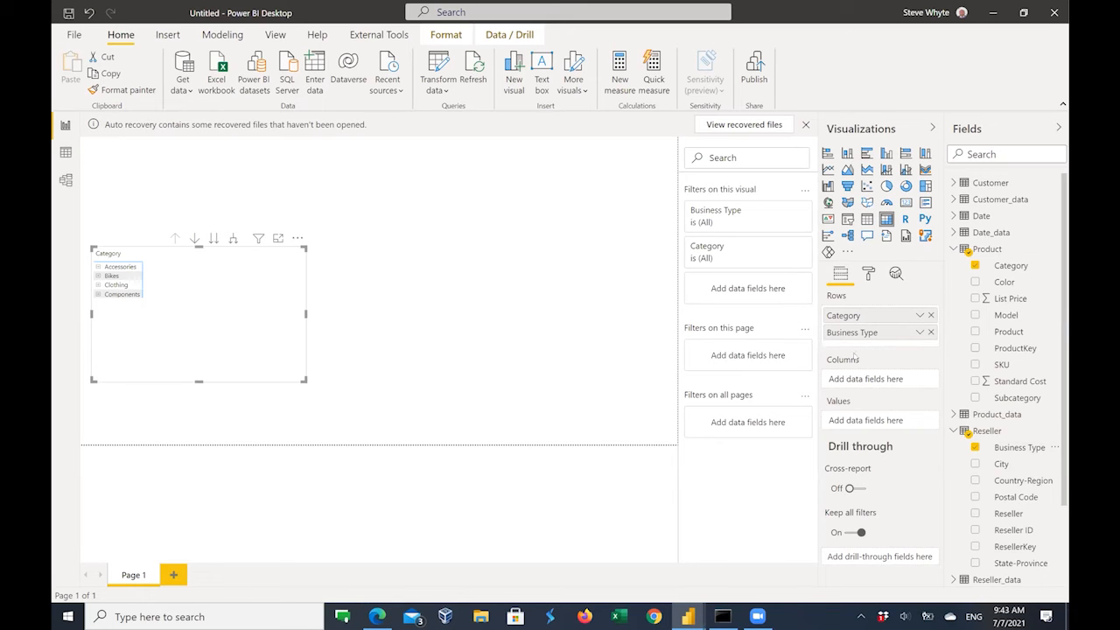
# Expand Accessories in the matrix to view its business types, collapse it again, and look through the other categories.
pyautogui.click(96, 267)
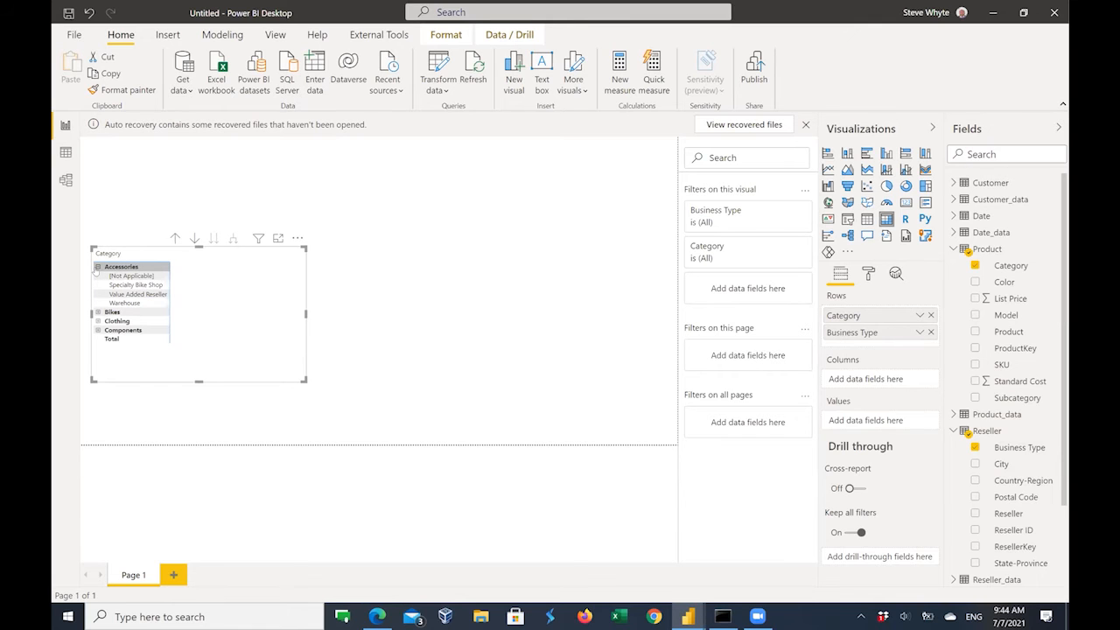
pyautogui.click(97, 267)
pyautogui.click(114, 277)
pyautogui.click(115, 286)
pyautogui.click(114, 294)
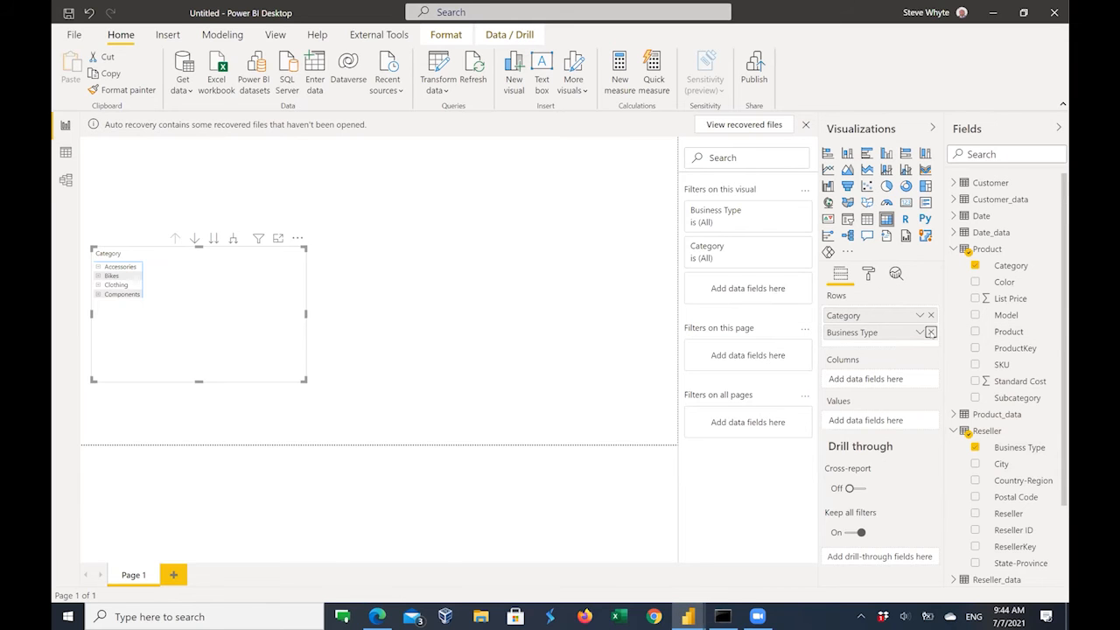
# Remove Business Type from the matrix rows and look through the Accessories, Bikes, Clothing and Components categories.
pyautogui.click(931, 337)
pyautogui.click(111, 266)
pyautogui.click(108, 276)
pyautogui.click(112, 294)
pyautogui.click(111, 267)
pyautogui.click(103, 276)
pyautogui.click(107, 285)
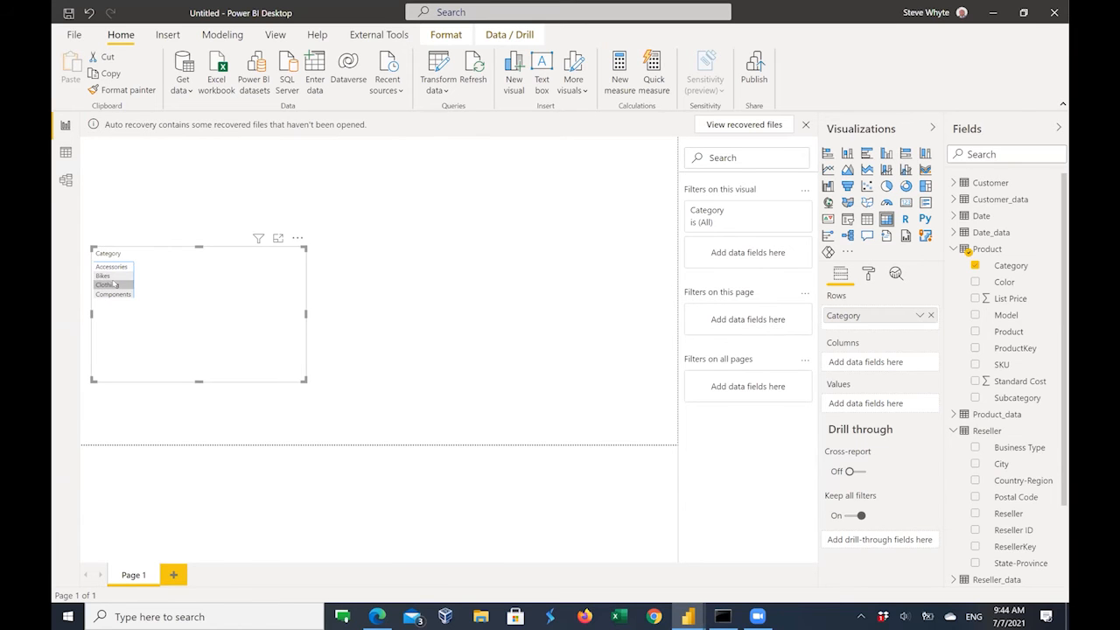
pyautogui.click(113, 295)
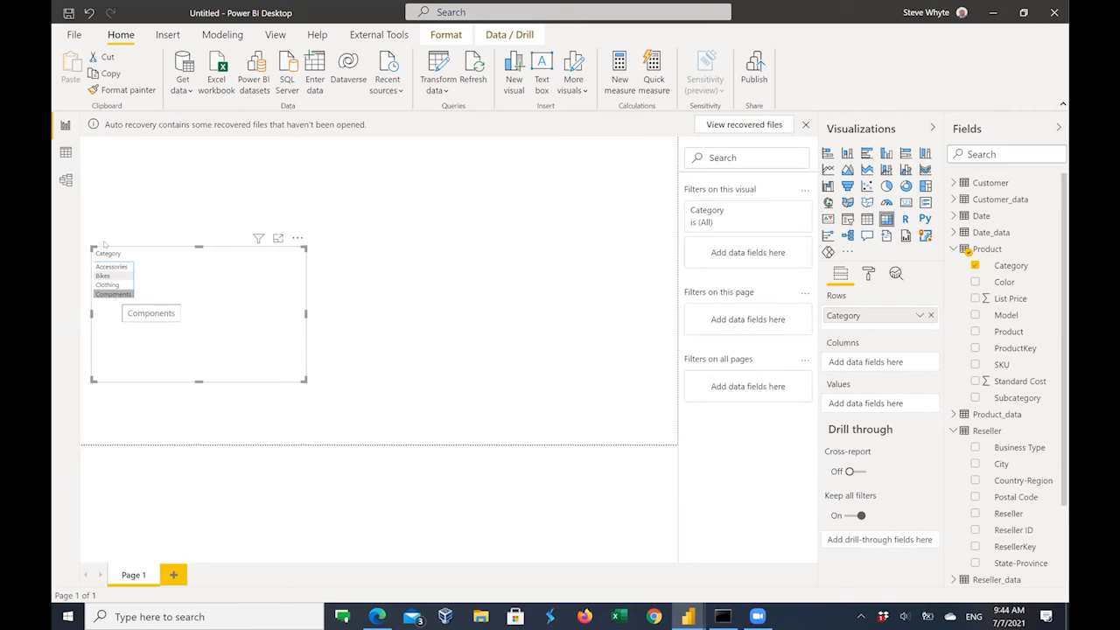
# Examine the Product table's data and check the distinct values in its Category column without applying a filter.
pyautogui.click(64, 154)
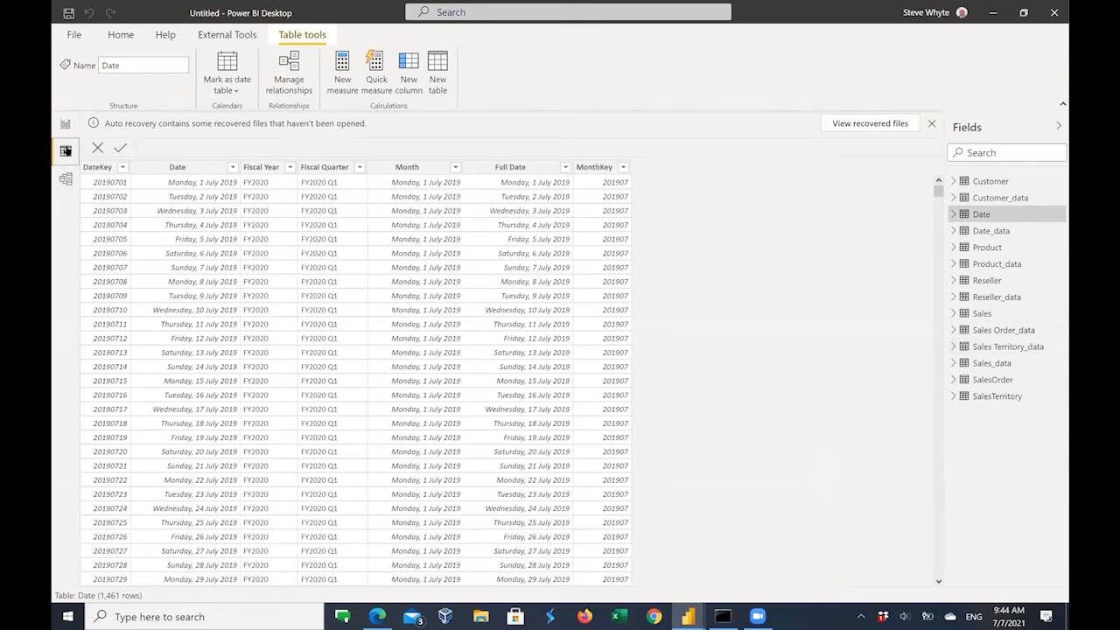
pyautogui.click(63, 125)
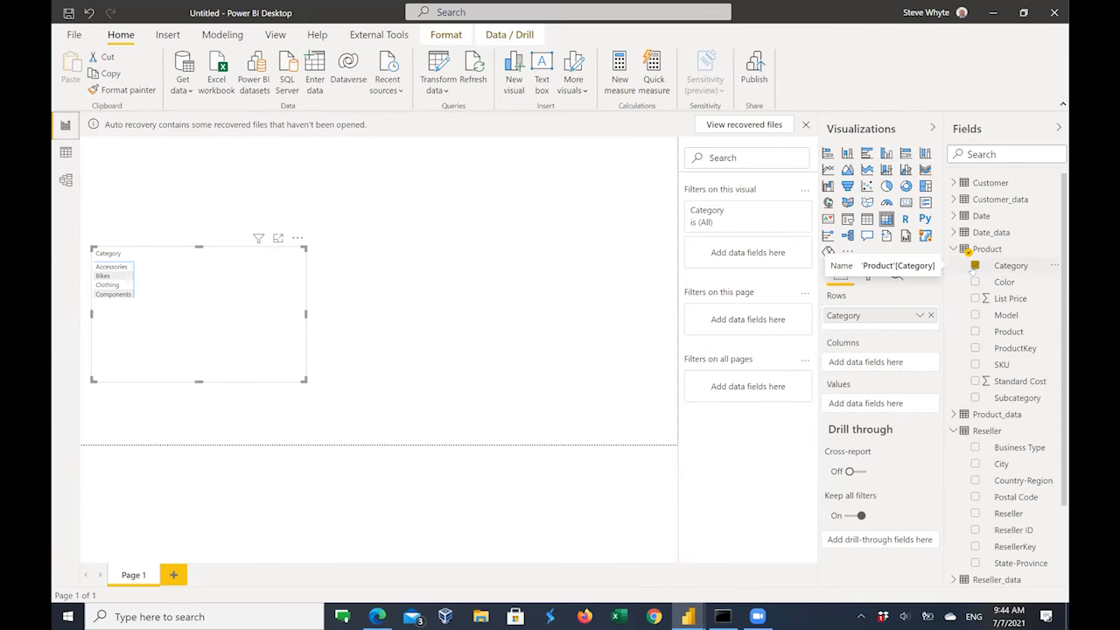
pyautogui.click(65, 154)
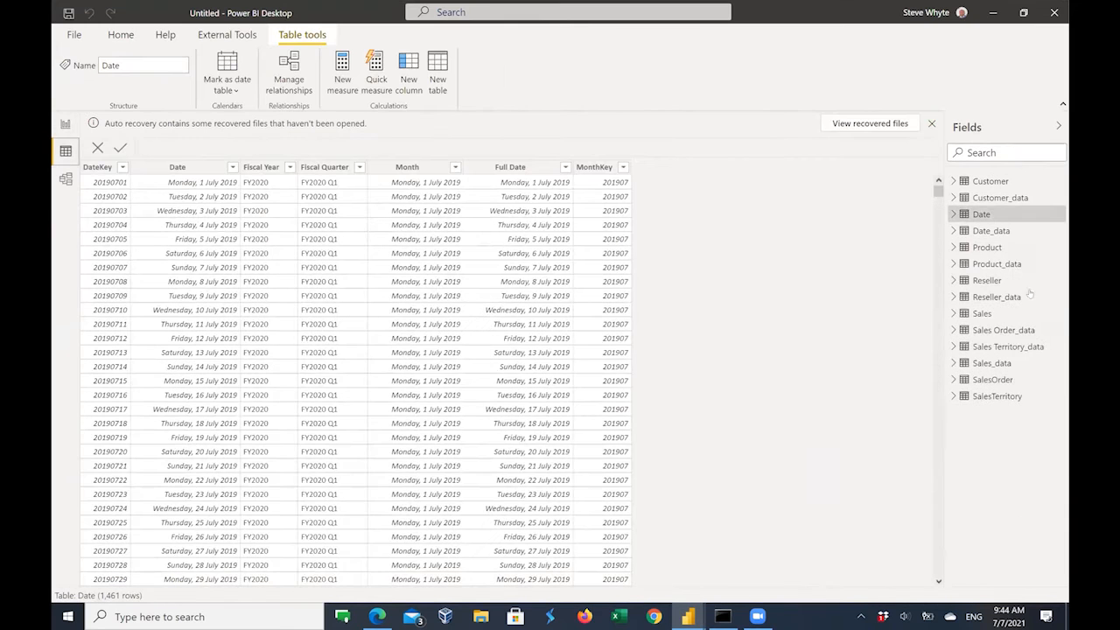
pyautogui.click(953, 248)
pyautogui.click(977, 249)
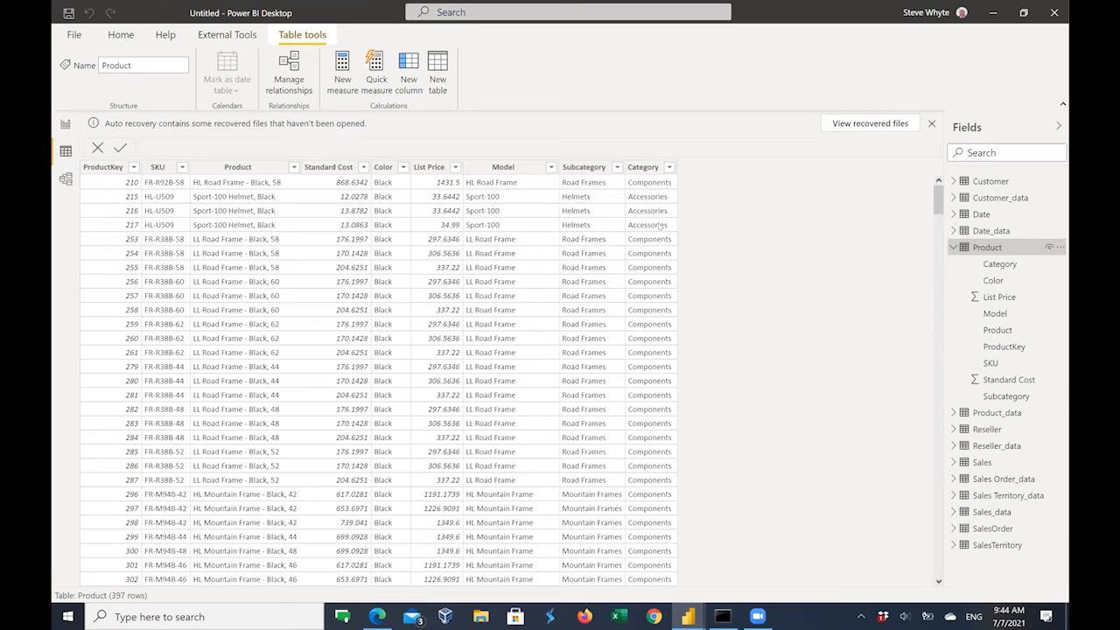
pyautogui.click(670, 167)
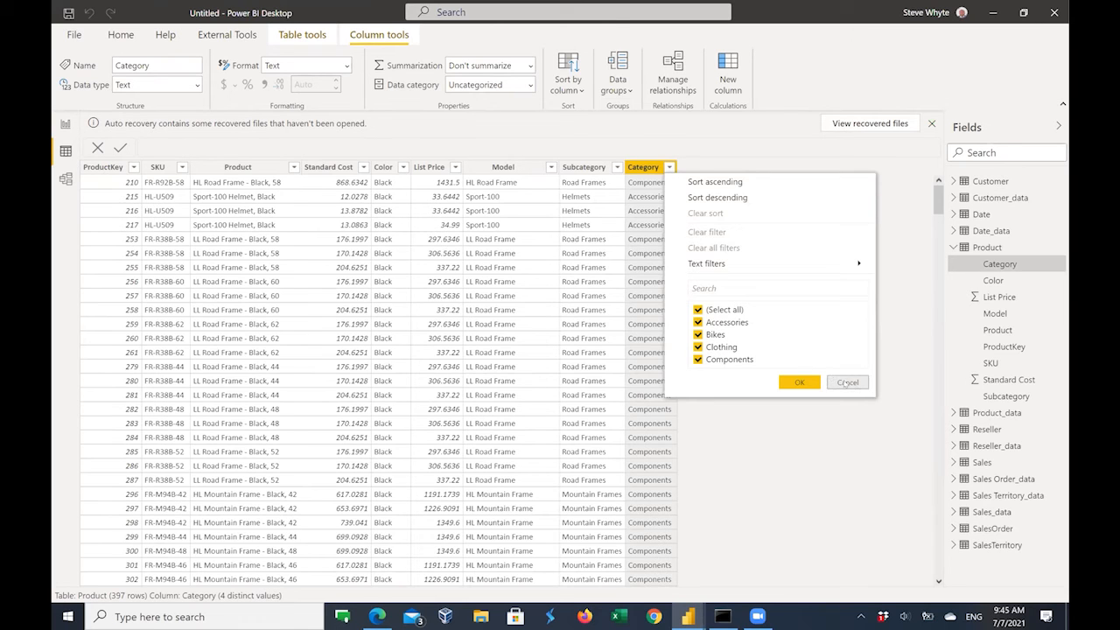
pyautogui.click(75, 201)
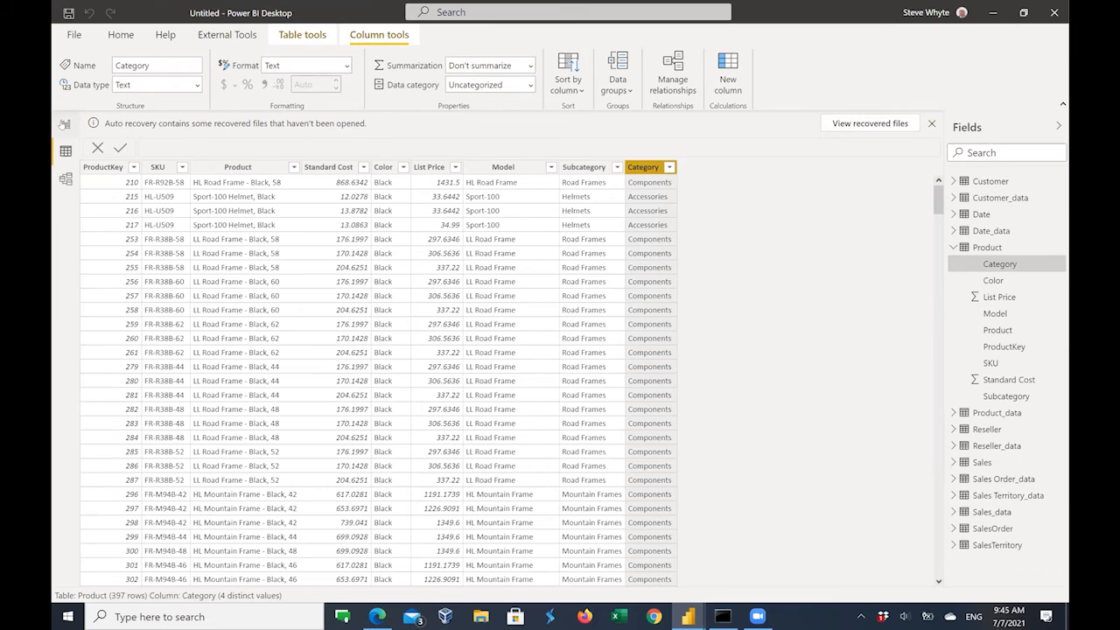
# Return to the report page and add Business Type from the Reseller table below Category in the matrix rows.
pyautogui.click(65, 124)
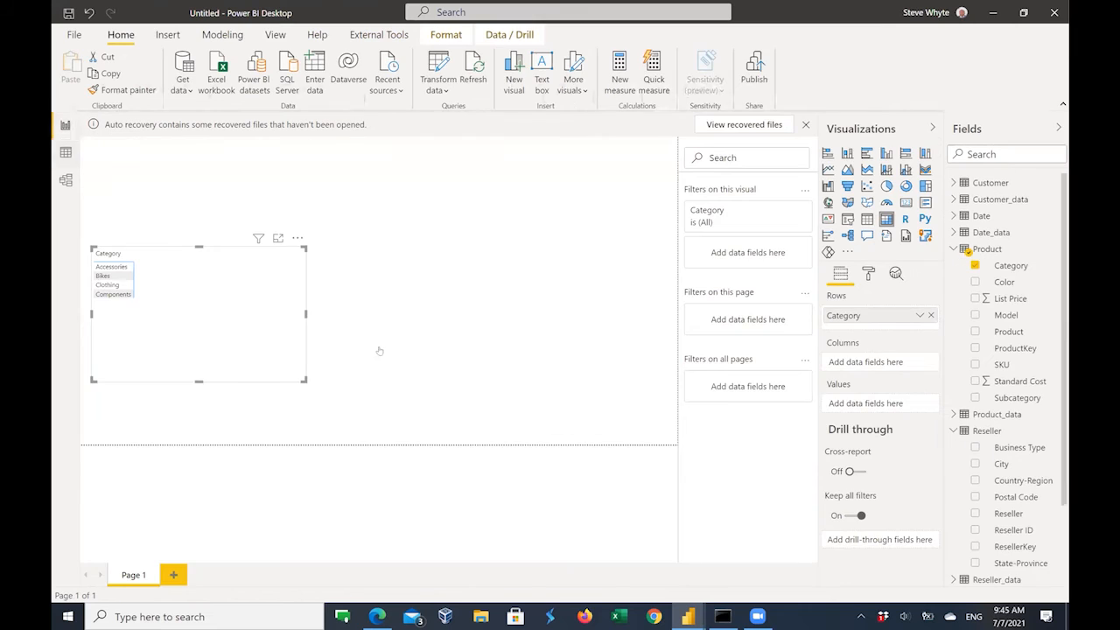
pyautogui.click(113, 294)
pyautogui.moveTo(1012, 451); pyautogui.dragTo(862, 329)
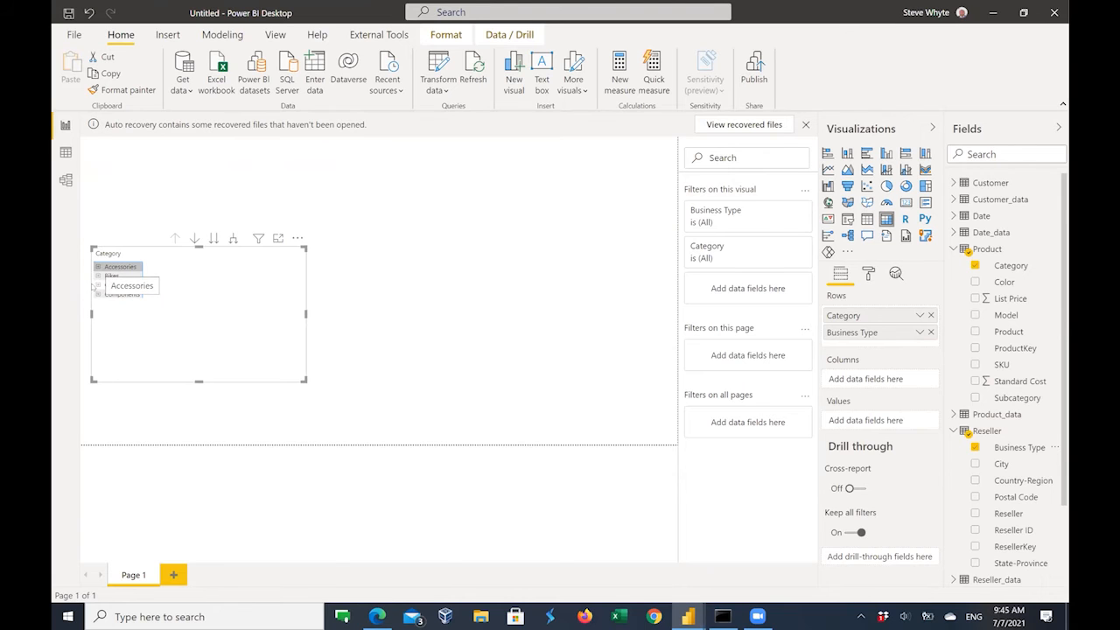
# Expand Bikes and Clothing in the matrix to view their business types, and collapse both again.
pyautogui.click(99, 277)
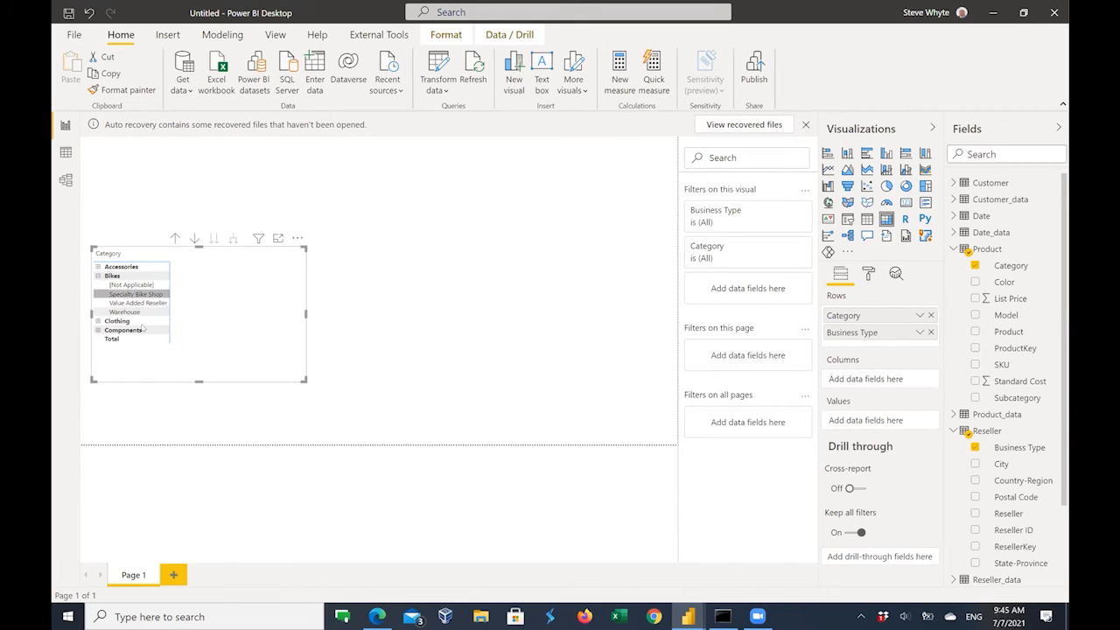
pyautogui.click(97, 321)
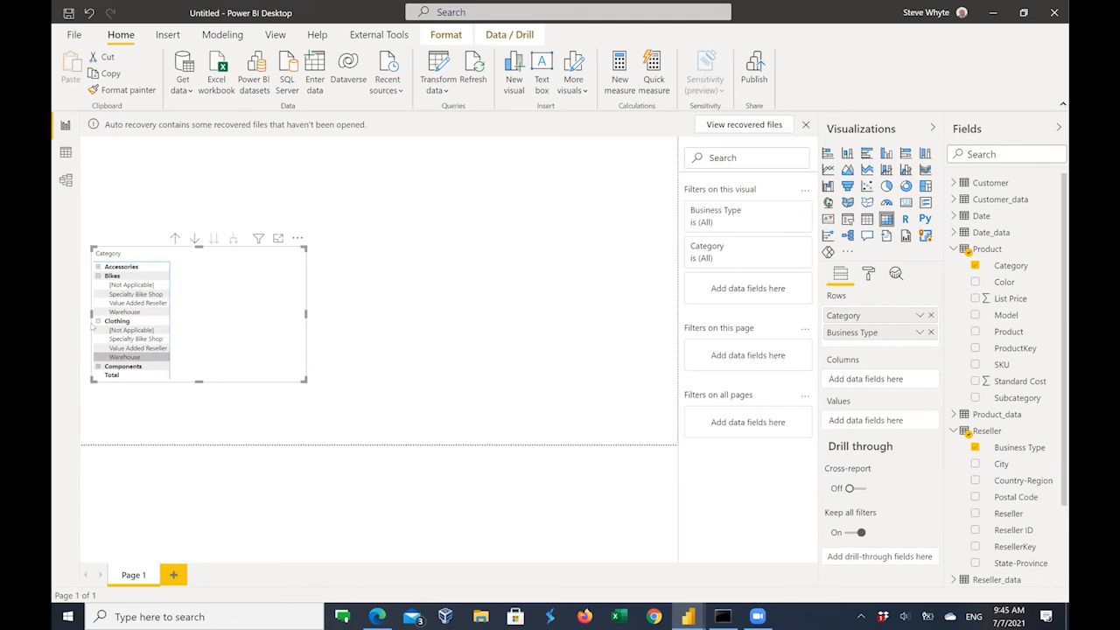
pyautogui.click(97, 321)
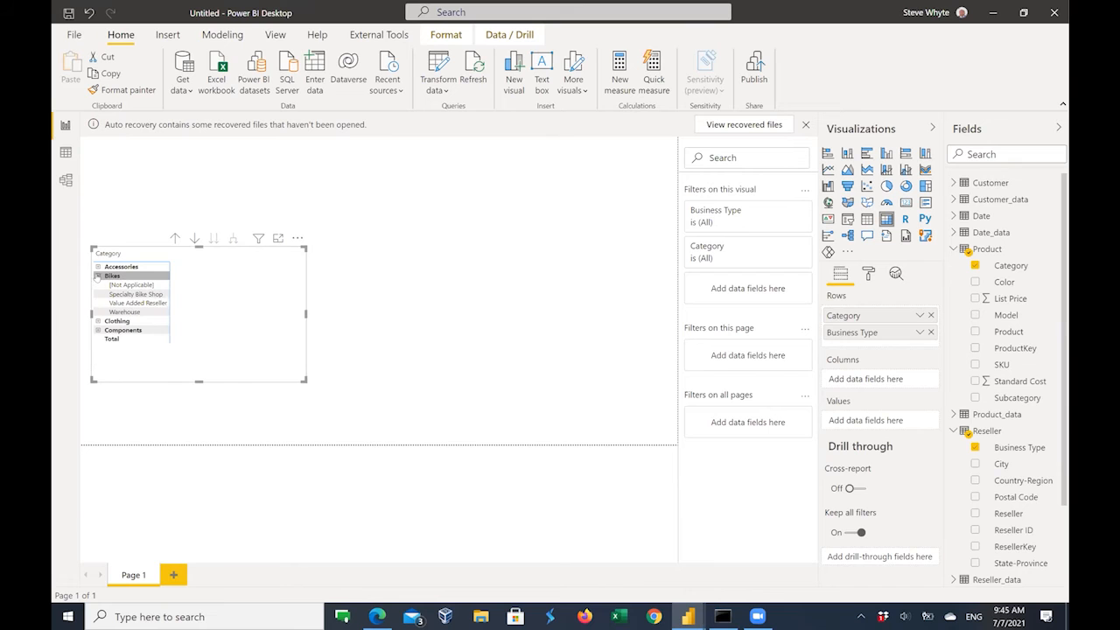
pyautogui.click(98, 275)
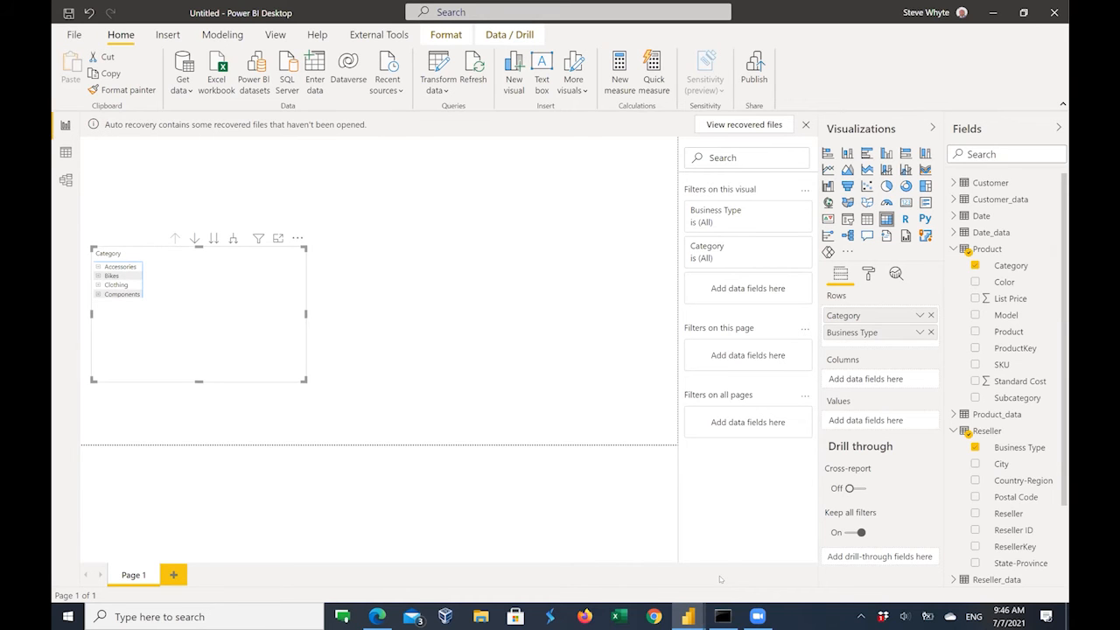
# Check in the AdventureWorks Sales report which table supplies the matrix's Sales Amount value.
pyautogui.moveTo(689, 617)
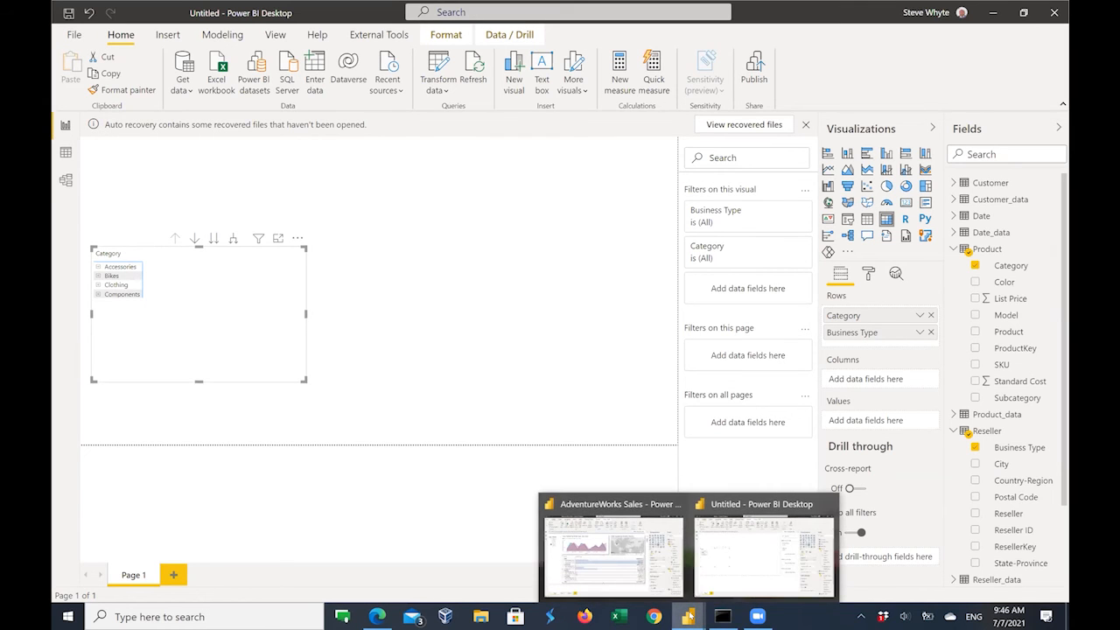
pyautogui.click(617, 564)
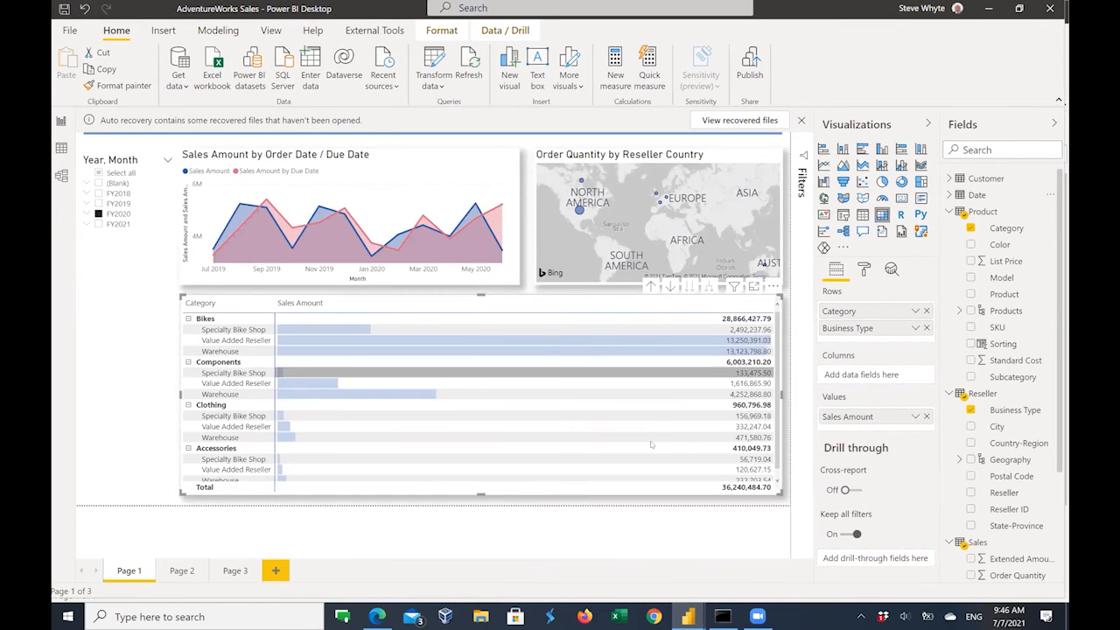
pyautogui.moveTo(520, 399)
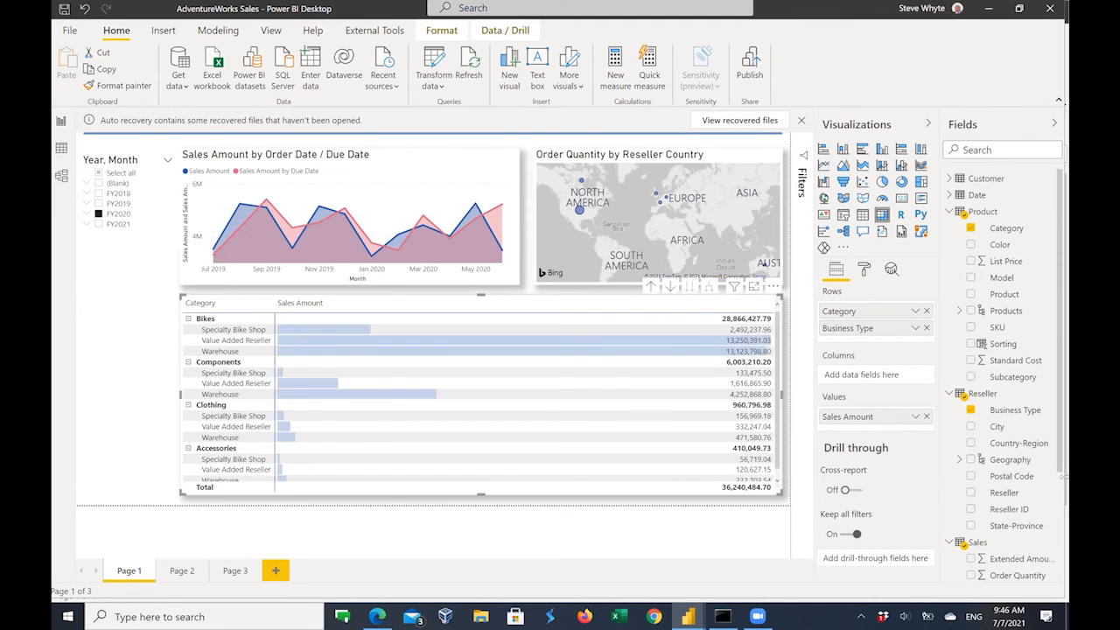
pyautogui.moveTo(1060, 470); pyautogui.dragTo(1061, 539)
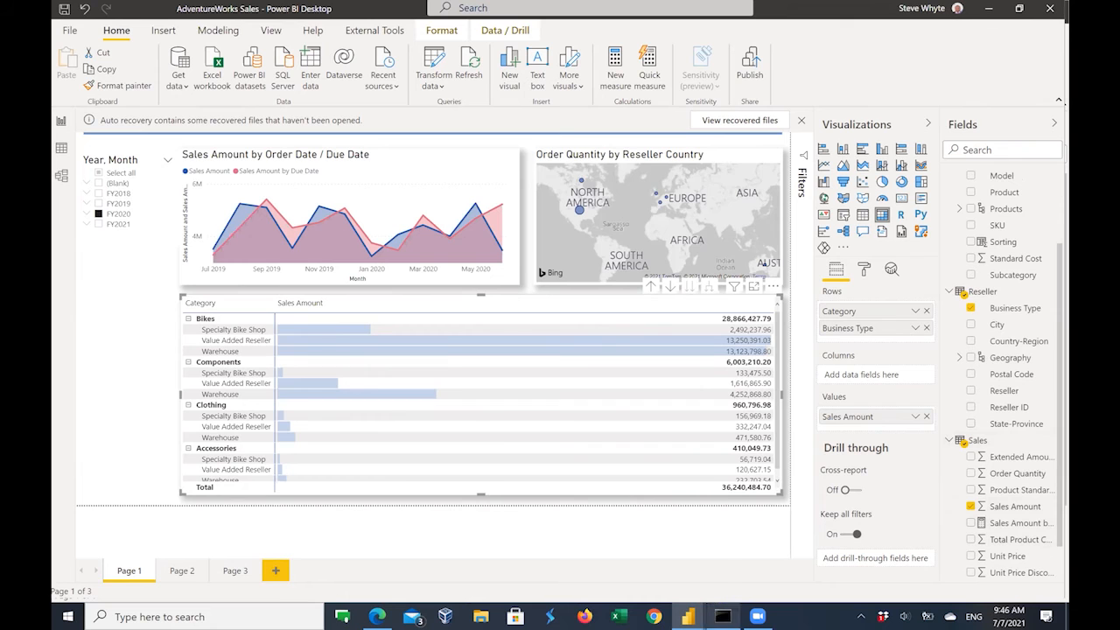
# Return to the untitled report and add Sales Amount from the Sales table to the matrix values.
pyautogui.moveTo(687, 616)
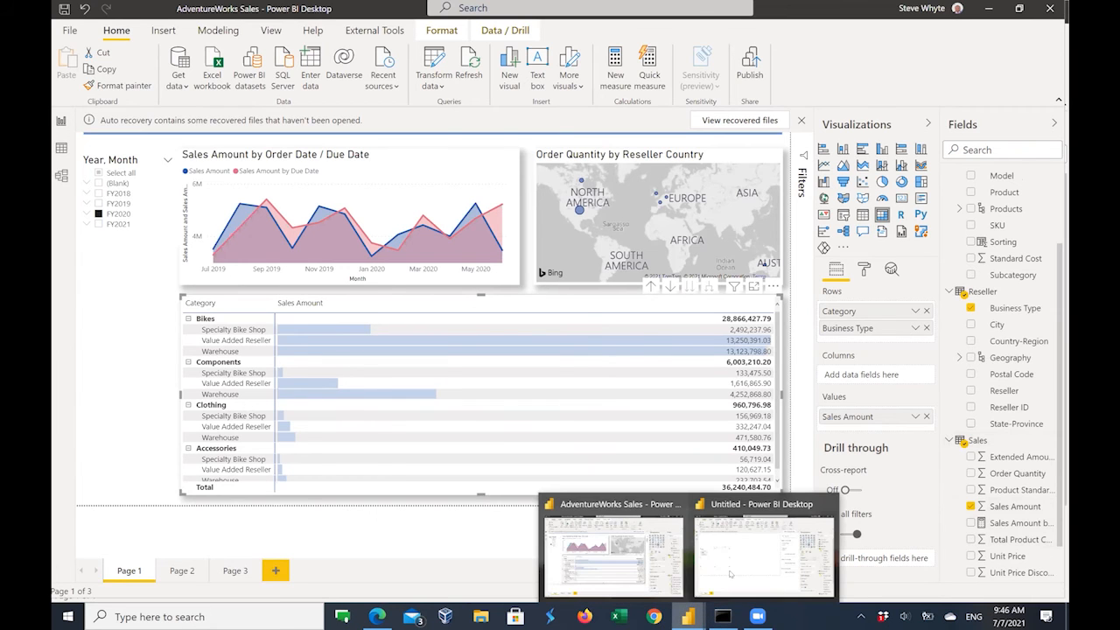
pyautogui.click(743, 567)
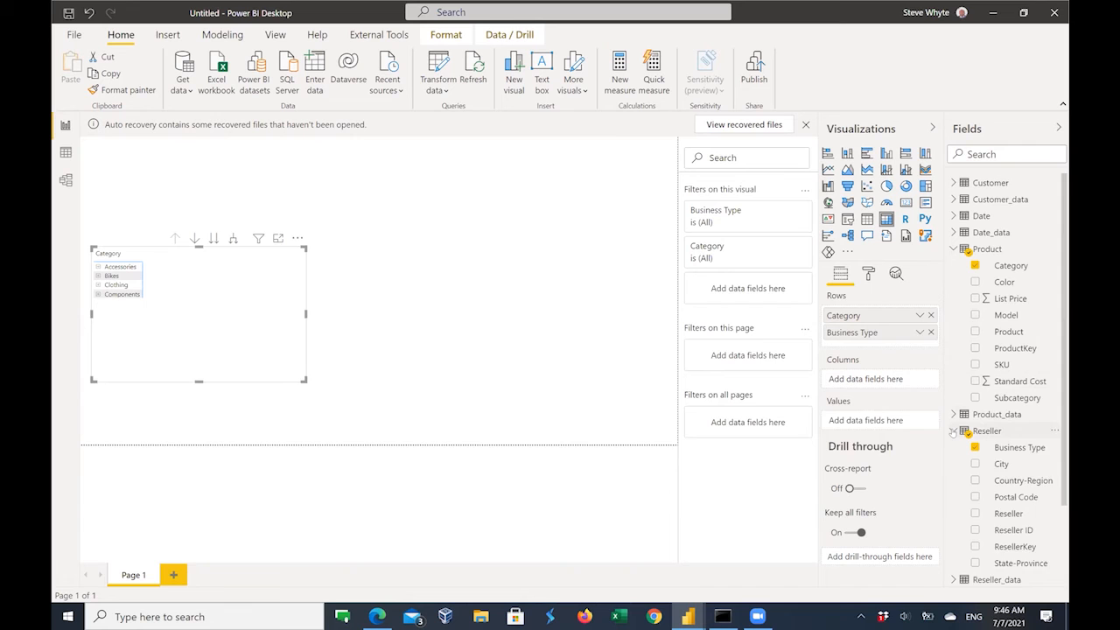
pyautogui.click(952, 430)
pyautogui.click(952, 464)
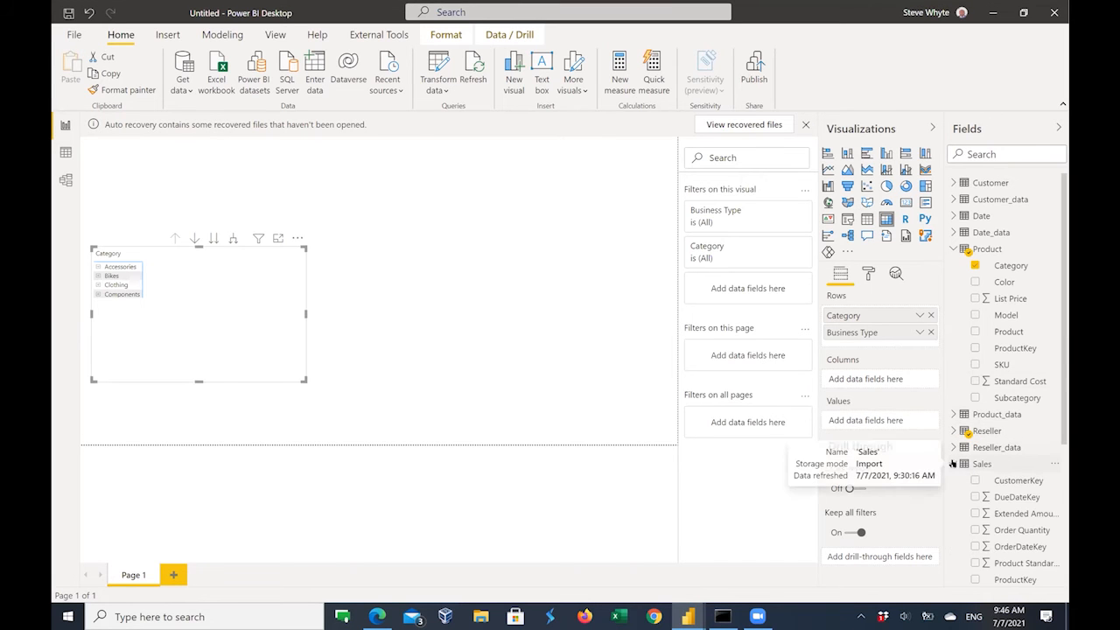
pyautogui.scroll(-2, 1050, 522)
pyautogui.scroll(-2, 1049, 522)
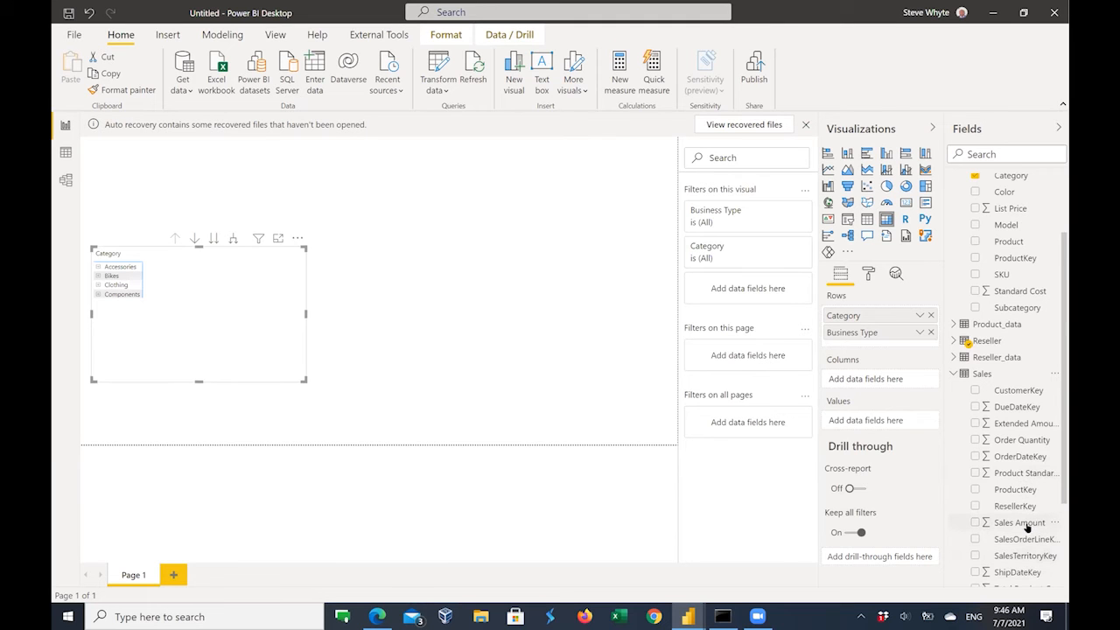
pyautogui.scroll(-1, 1026, 529)
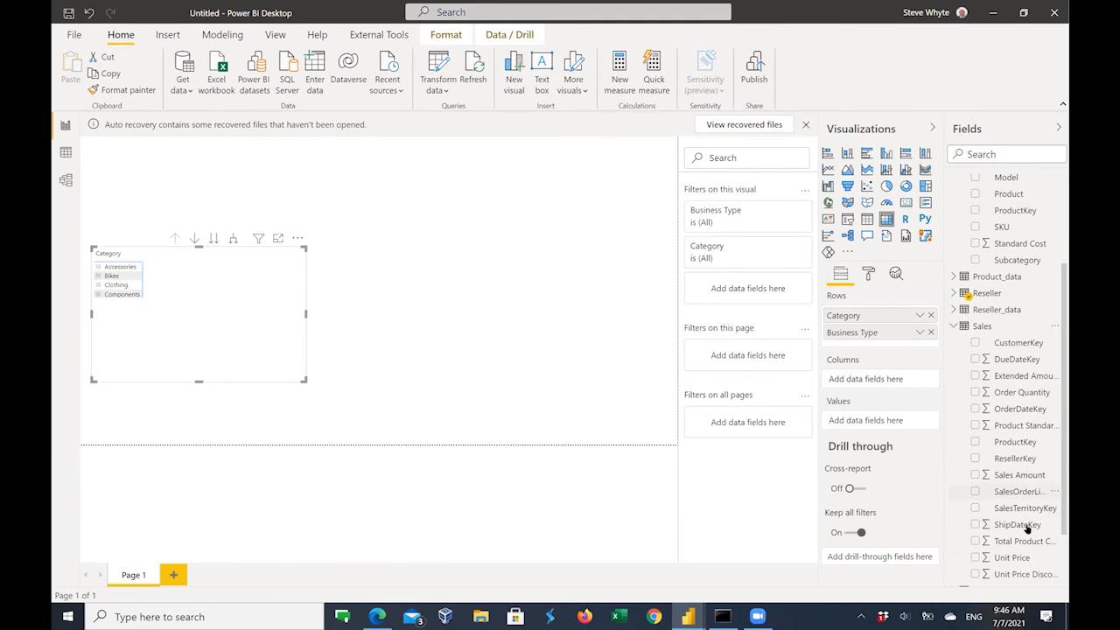
pyautogui.scroll(-1, 1026, 528)
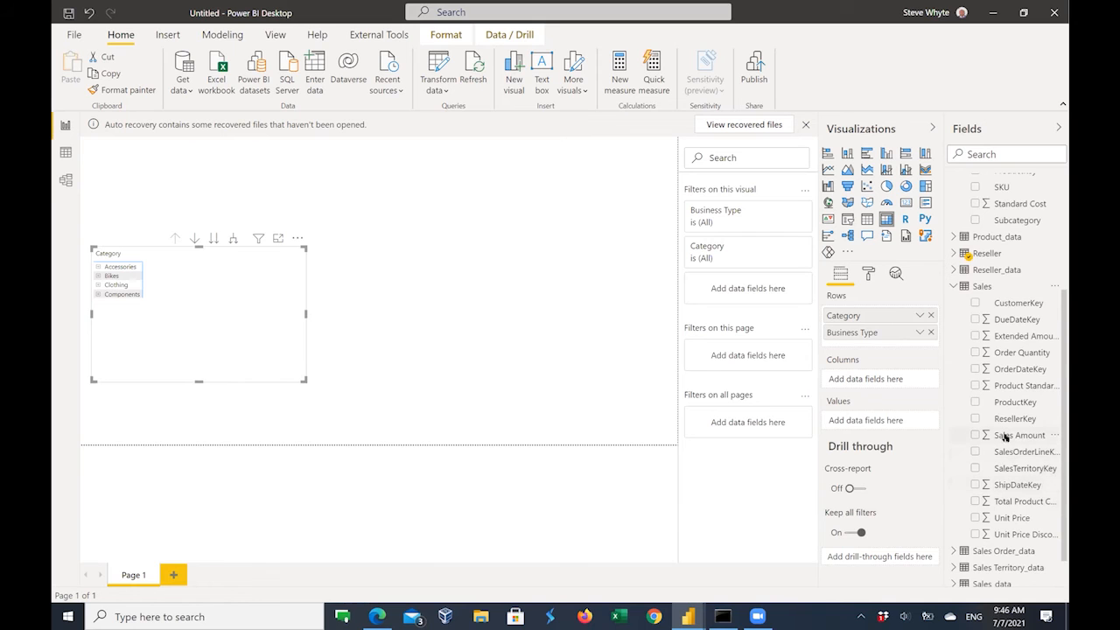
pyautogui.moveTo(1004, 435); pyautogui.dragTo(865, 423)
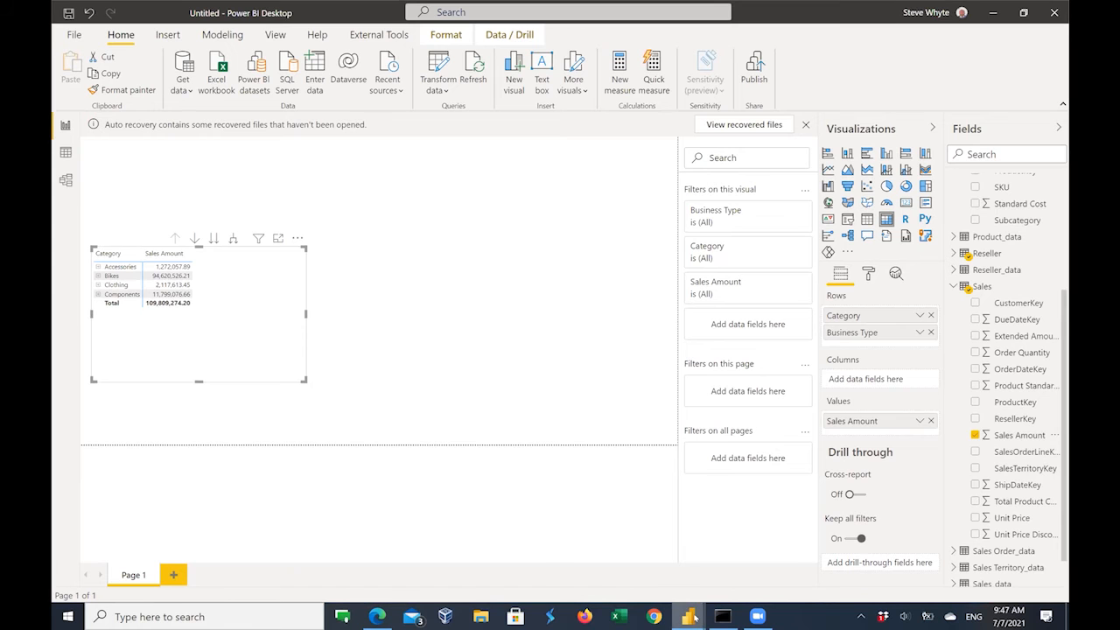
# Switch to the AdventureWorks Sales report and examine how its matrix presents the Sales Amount column with data bars.
pyautogui.moveTo(689, 615)
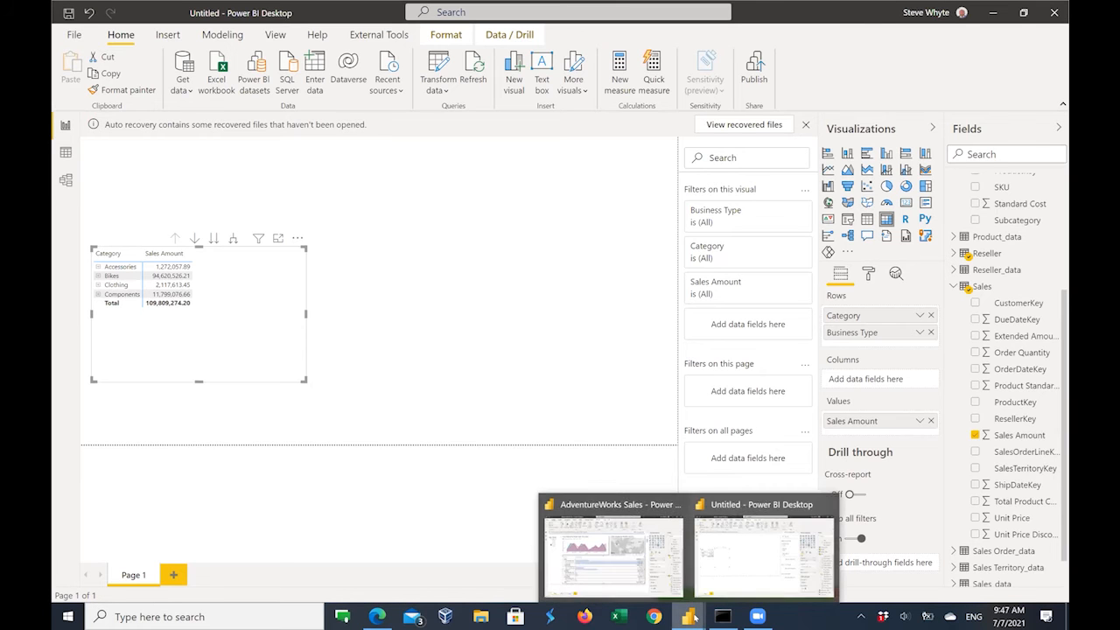
pyautogui.click(602, 547)
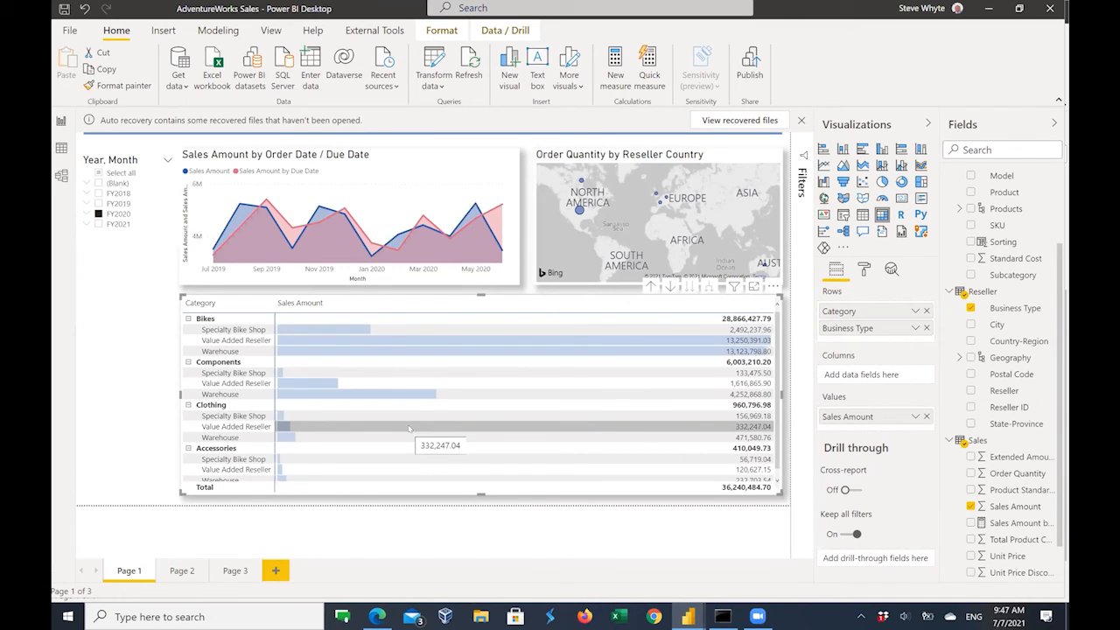
pyautogui.scroll(-1, 341, 345)
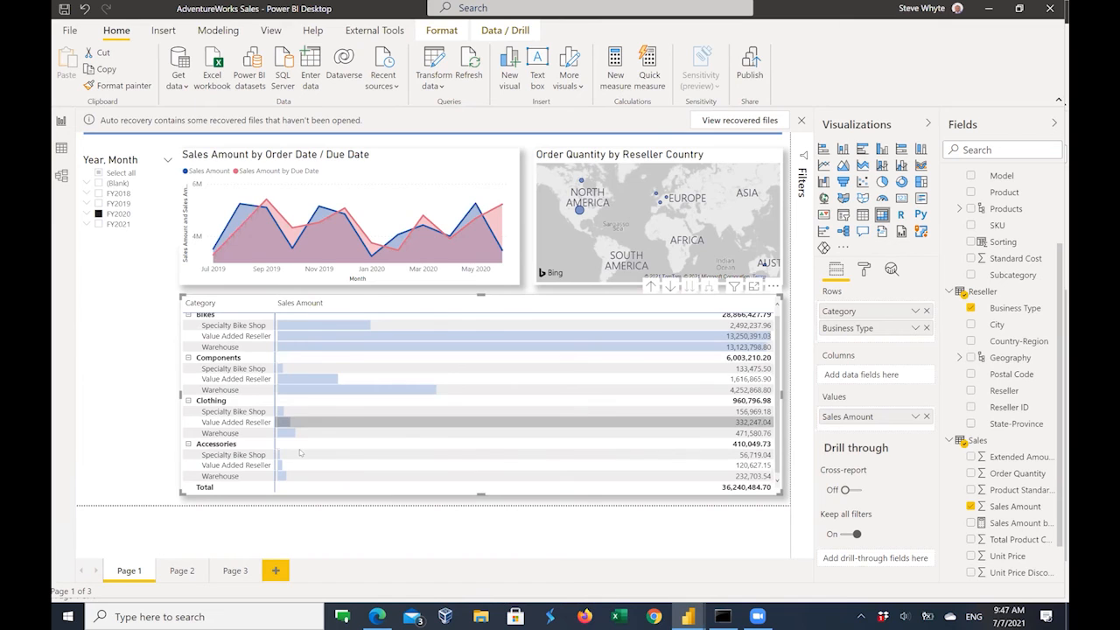
pyautogui.scroll(1, 299, 452)
pyautogui.moveTo(385, 333)
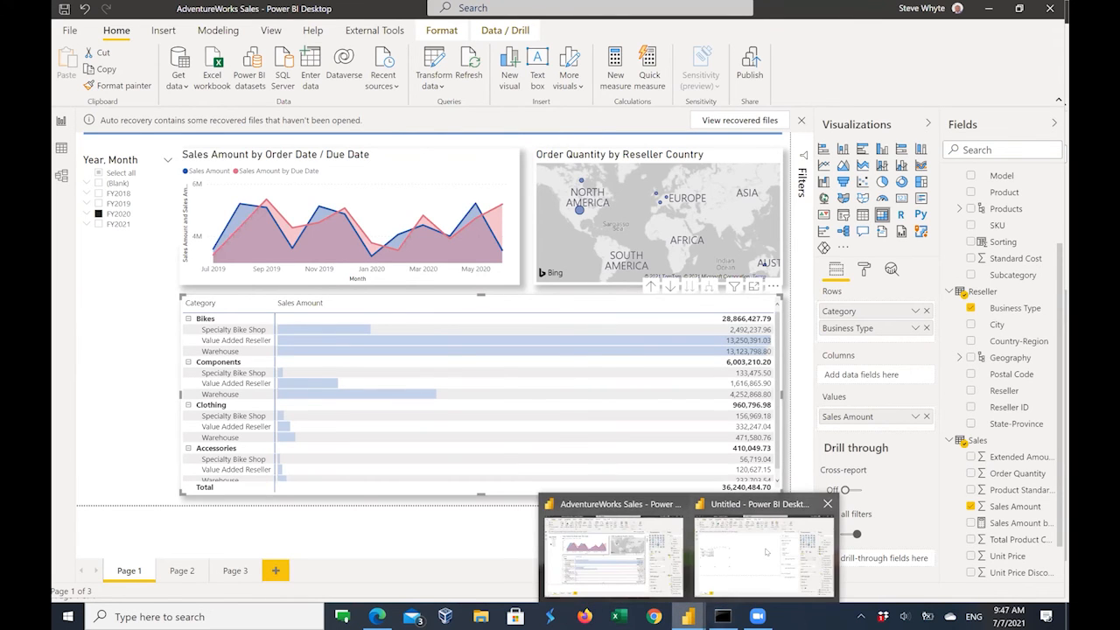
# Return to the untitled report, enlarge the matrix, and widen its Sales Amount column to fill most of the visual.
pyautogui.click(765, 551)
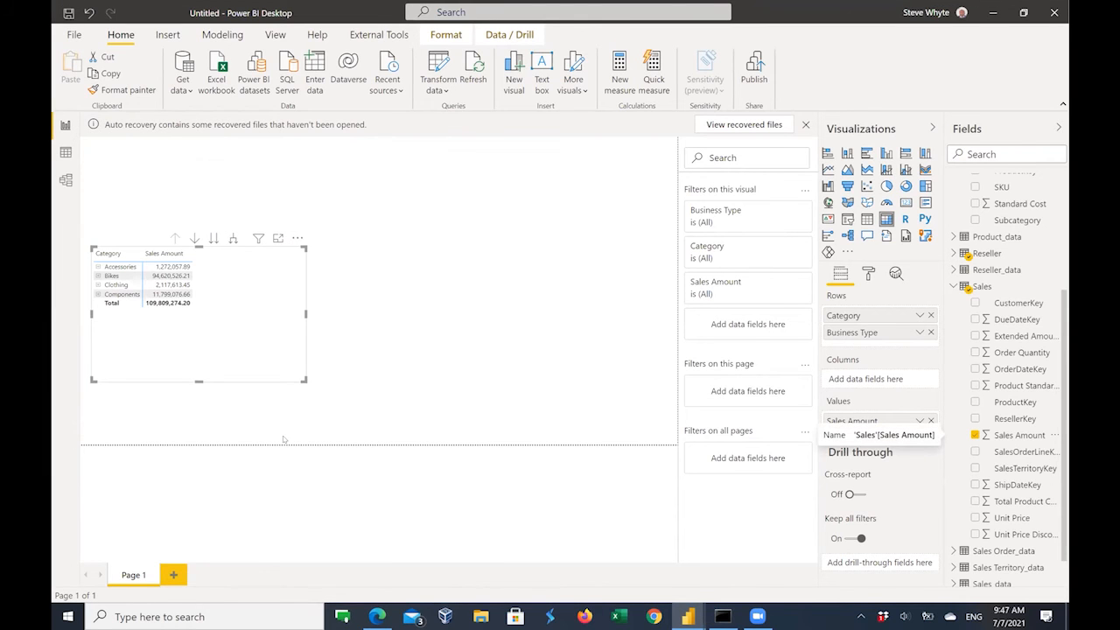
pyautogui.click(163, 265)
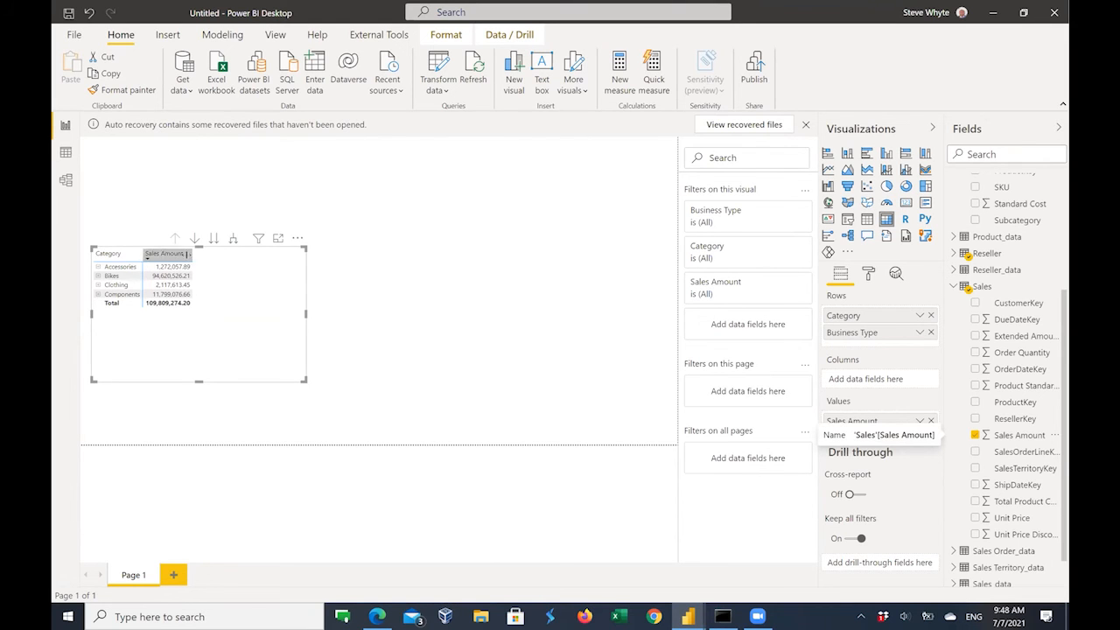
pyautogui.moveTo(193, 254); pyautogui.dragTo(284, 253)
pyautogui.moveTo(274, 257); pyautogui.dragTo(291, 256)
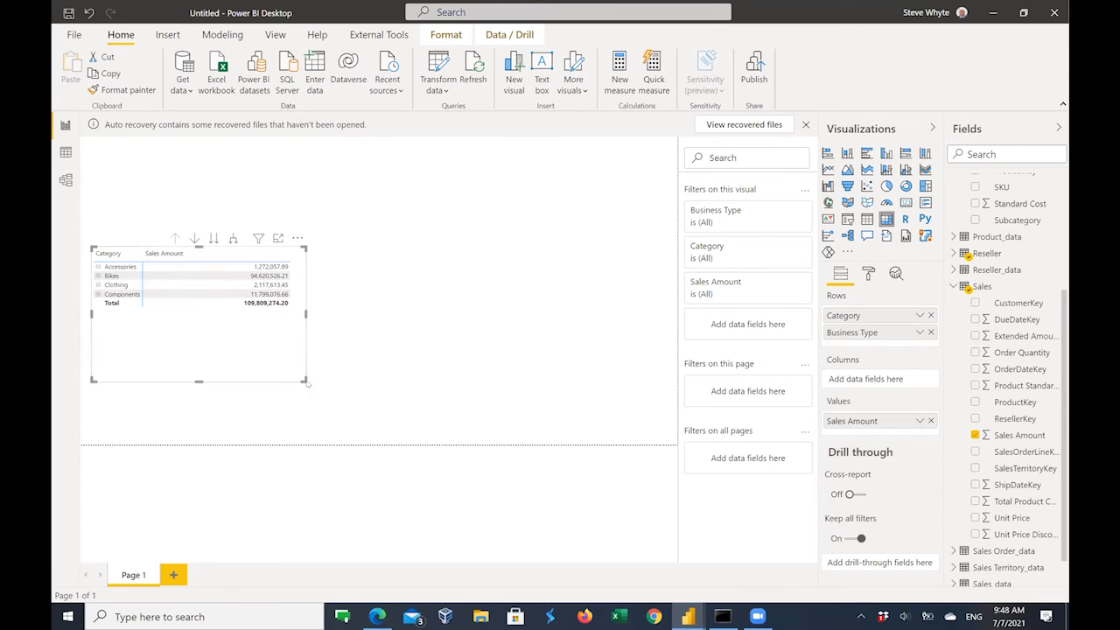
pyautogui.moveTo(303, 378); pyautogui.dragTo(495, 386)
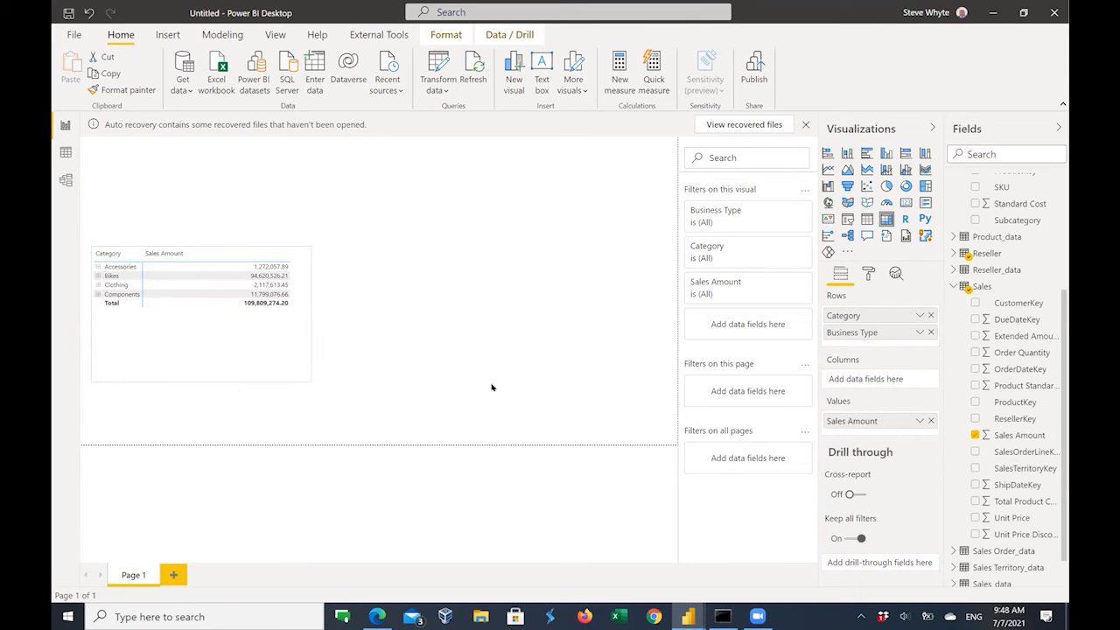
pyautogui.moveTo(568, 409); pyautogui.dragTo(571, 412)
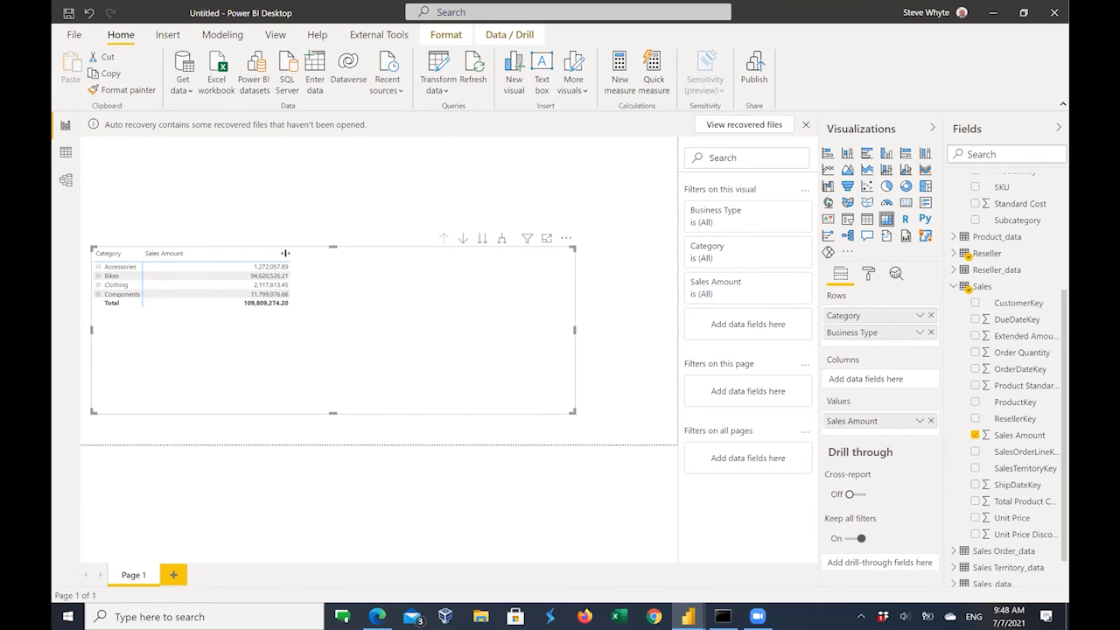
pyautogui.moveTo(373, 254); pyautogui.dragTo(490, 252)
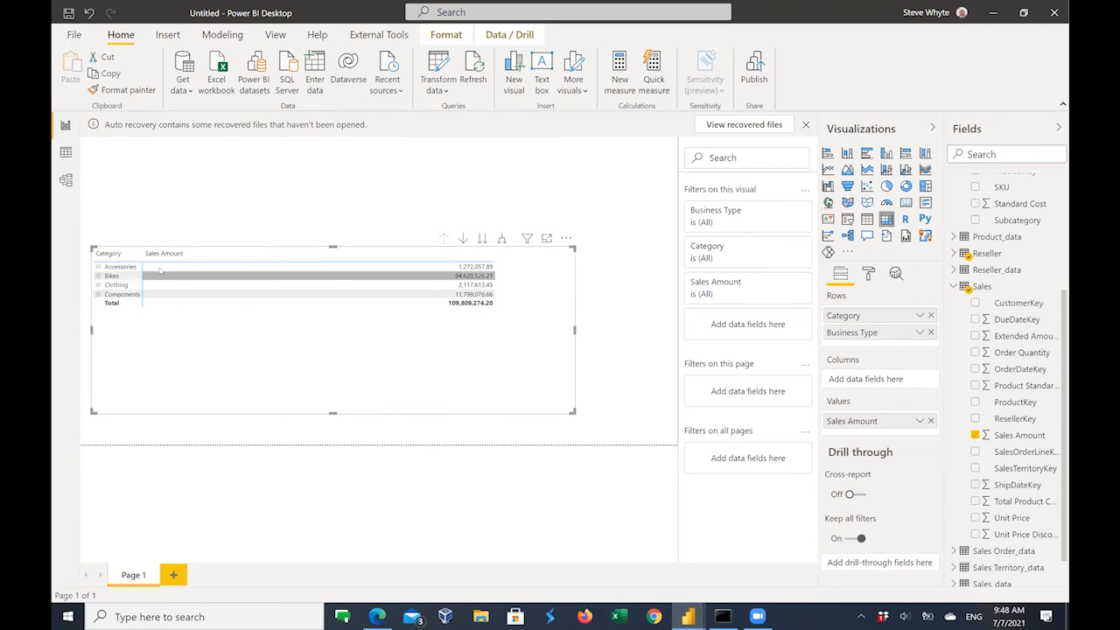
# Start data bars conditional formatting for the matrix's Sales Amount values and check the options for the bar minimum.
pyautogui.moveTo(160, 269)
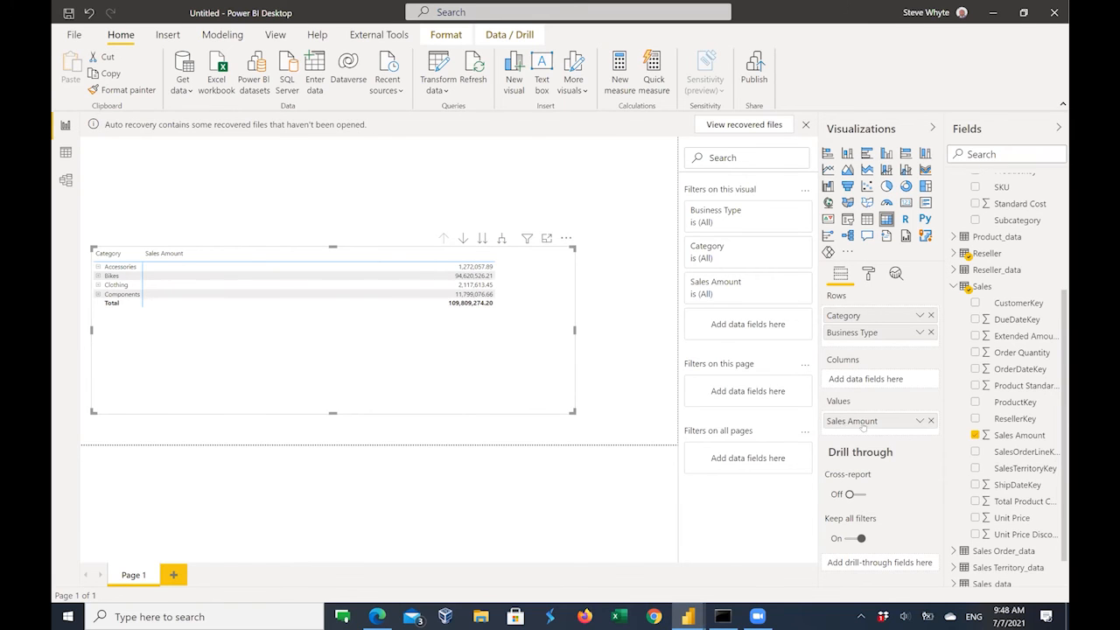
pyautogui.click(918, 422)
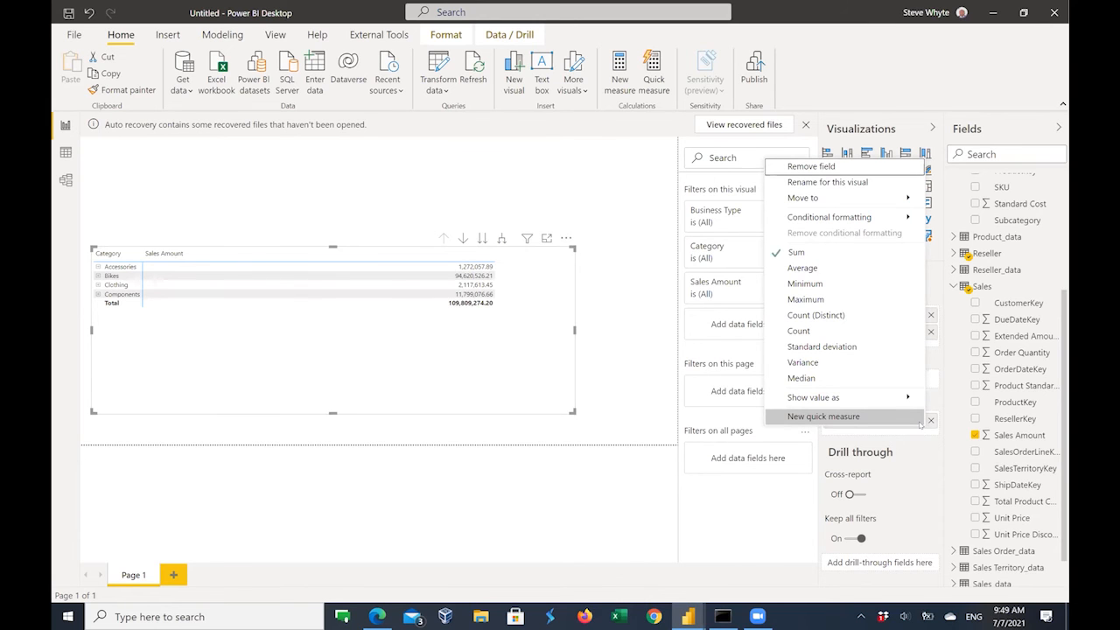
pyautogui.moveTo(831, 217)
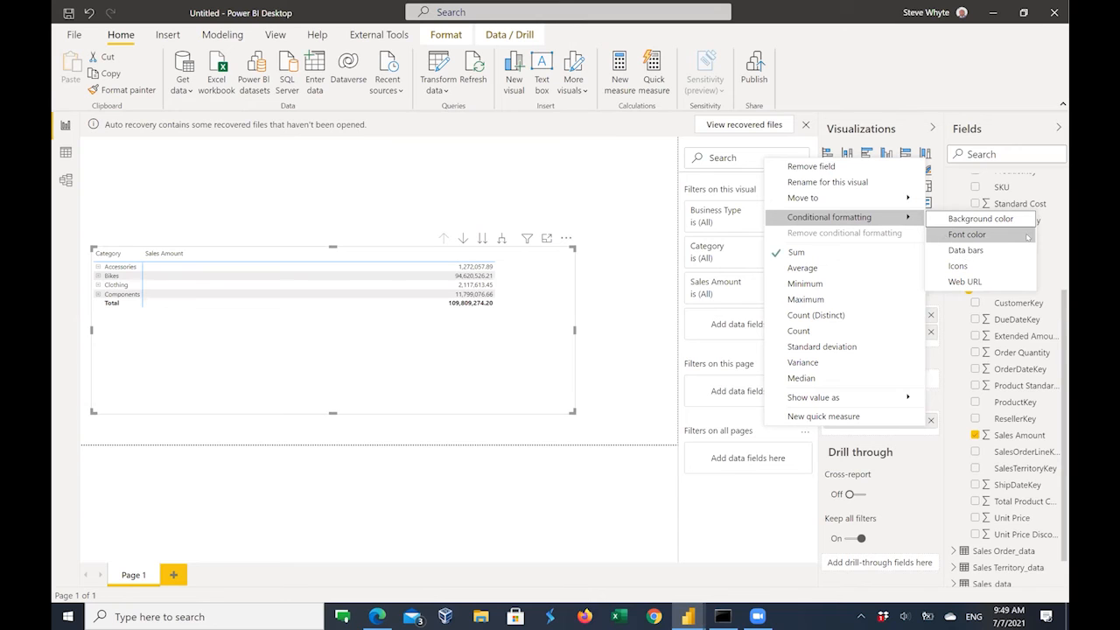
pyautogui.click(963, 251)
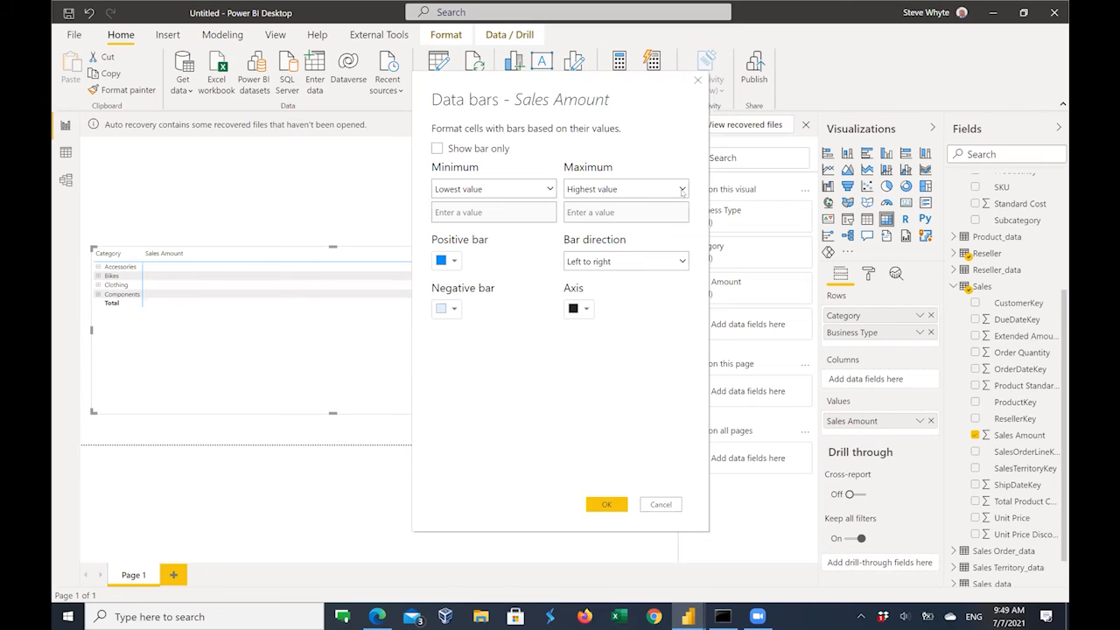
pyautogui.click(553, 189)
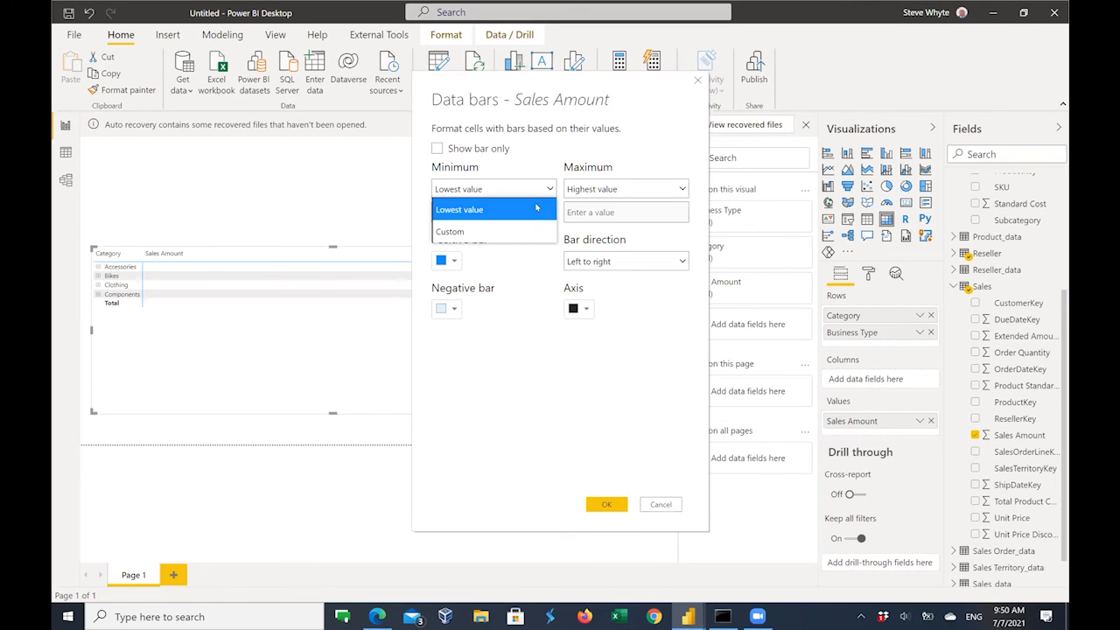
pyautogui.click(497, 473)
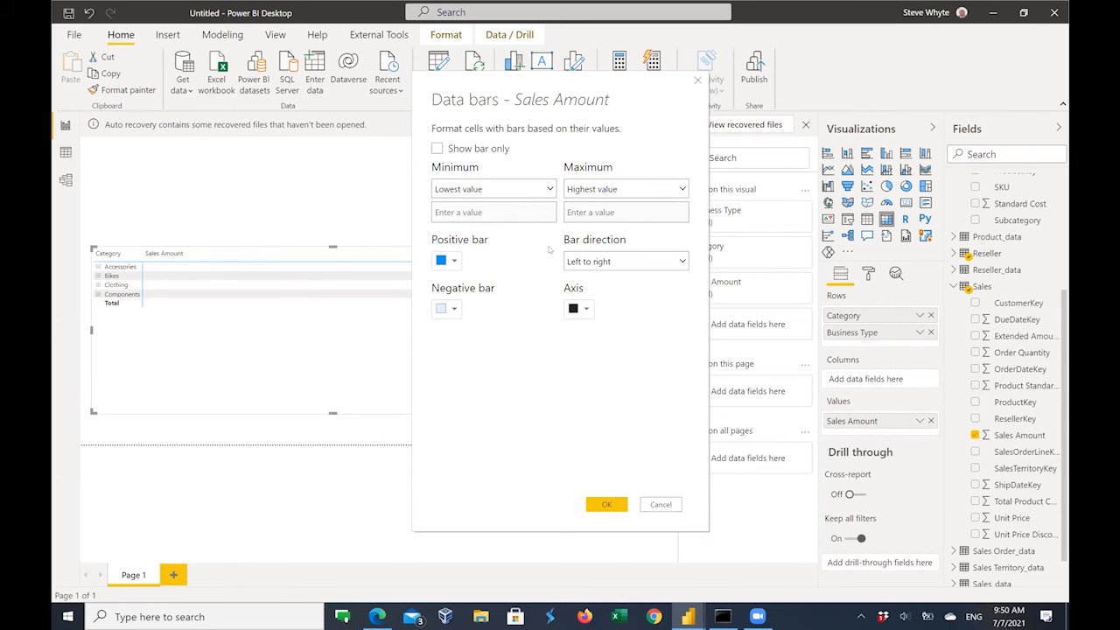
# Set both the positive and negative data bar colors to the light blue theme tint.
pyautogui.click(452, 260)
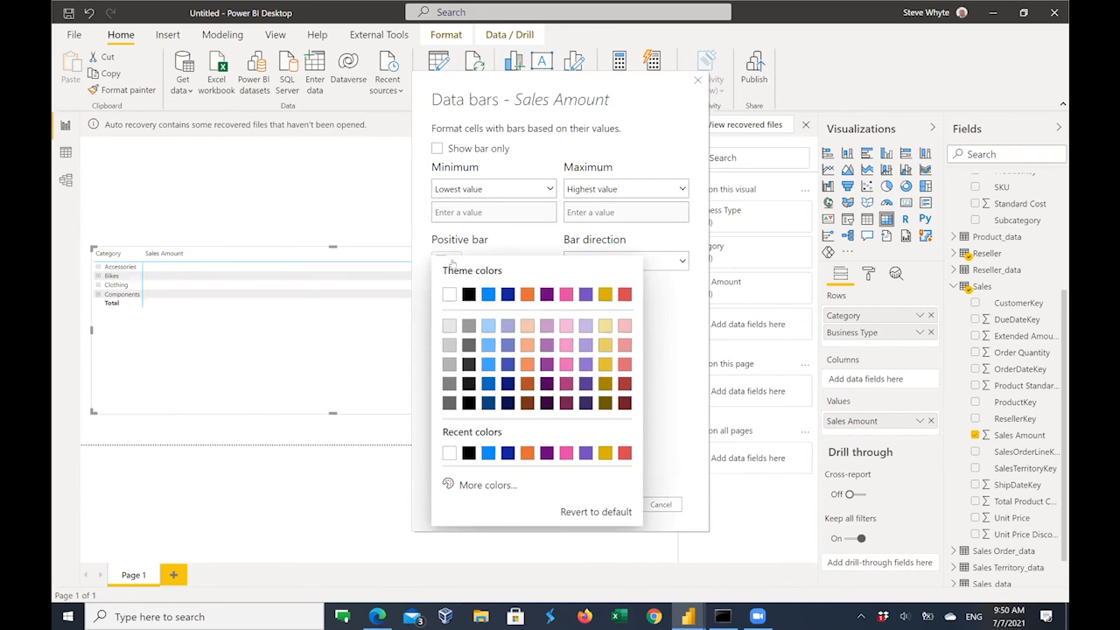
pyautogui.click(488, 326)
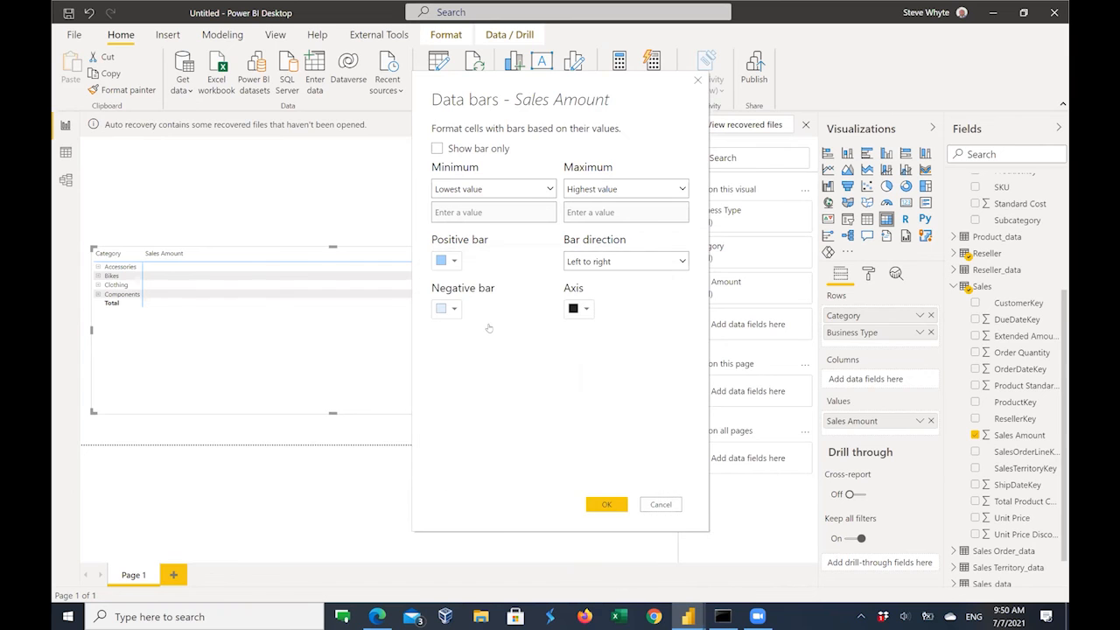
pyautogui.click(449, 262)
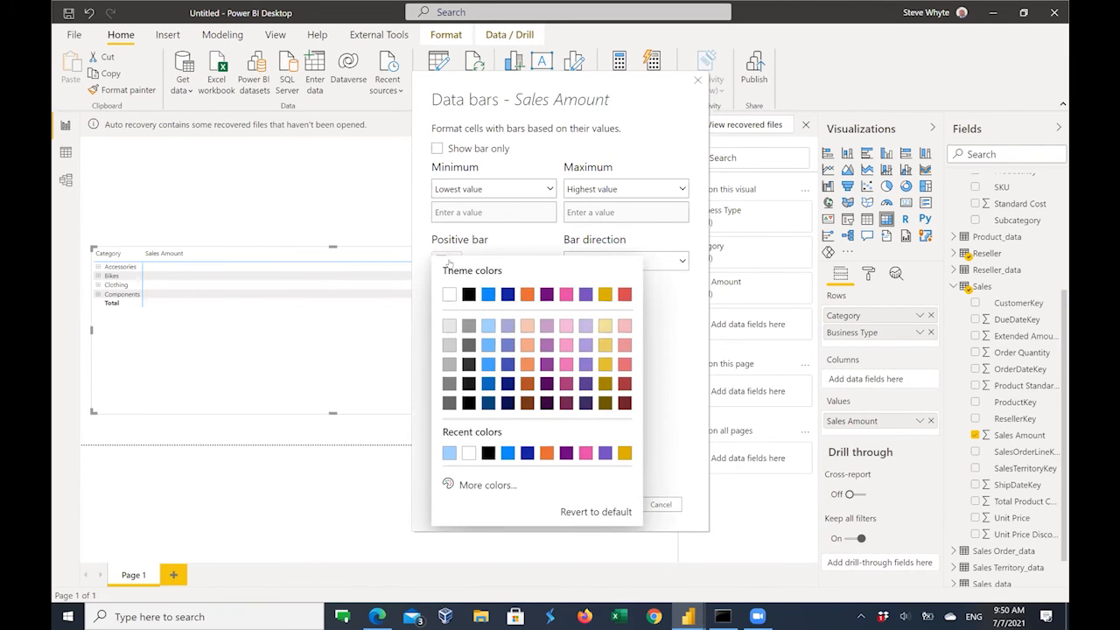
pyautogui.click(468, 453)
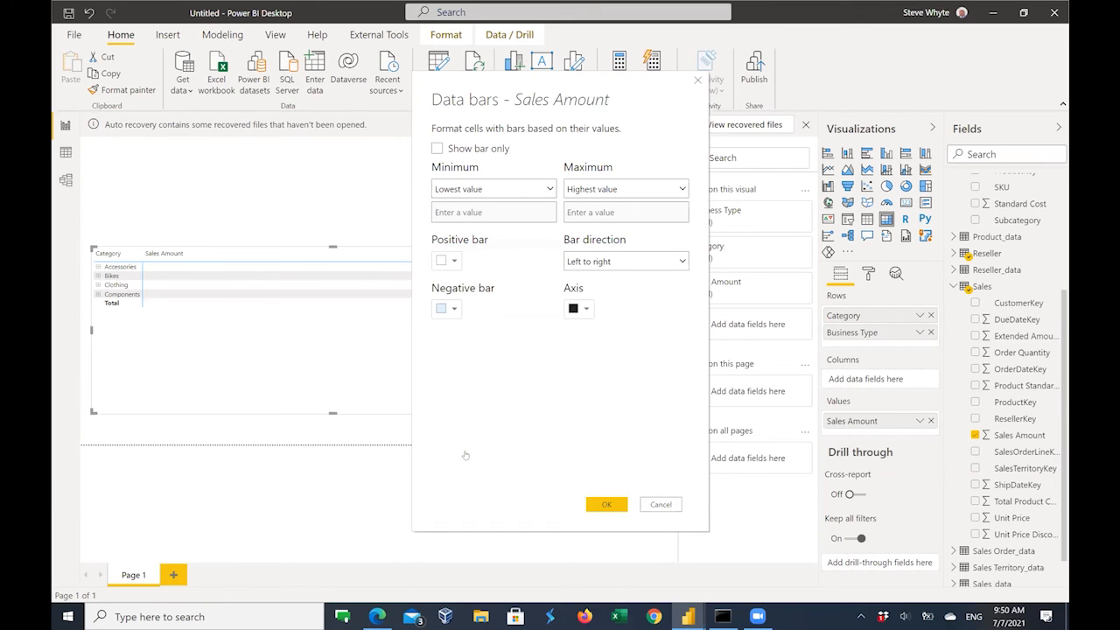
pyautogui.click(453, 310)
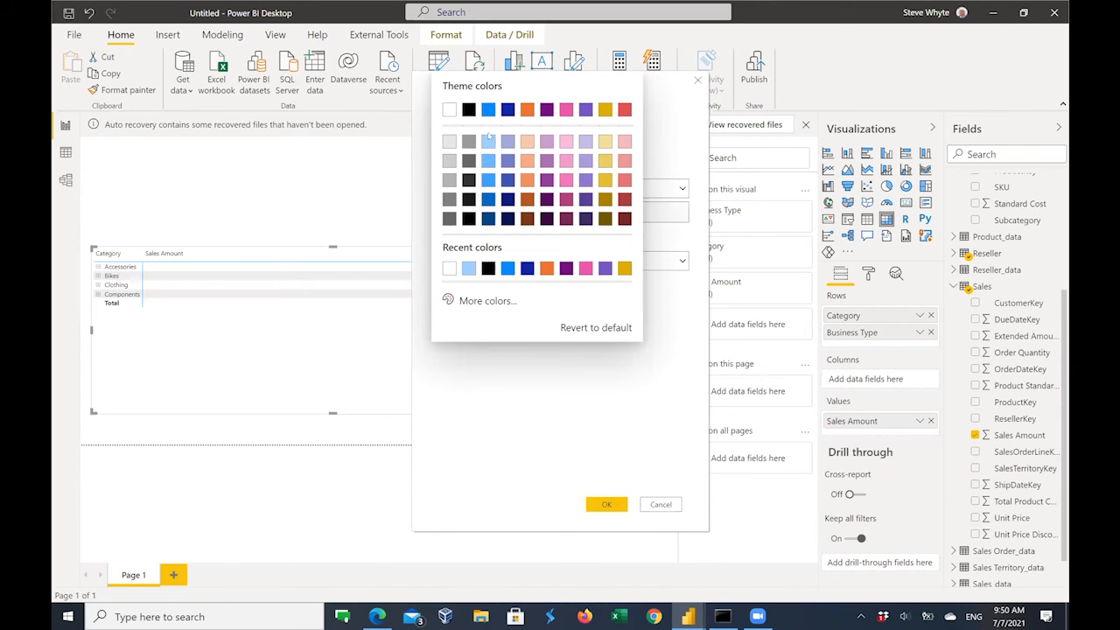
pyautogui.click(468, 268)
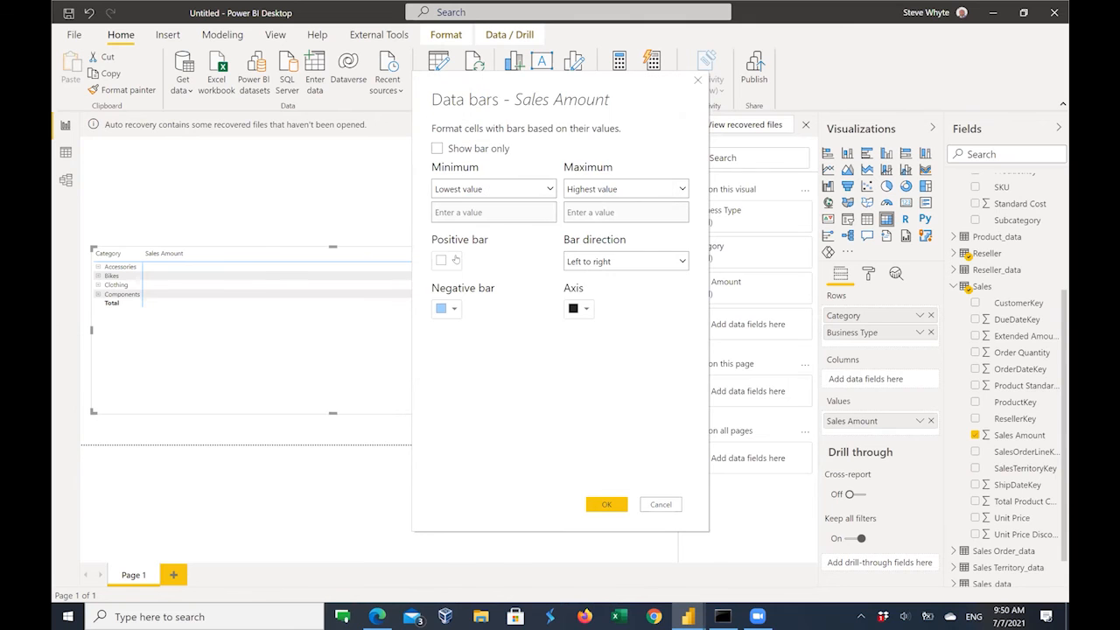
pyautogui.click(456, 260)
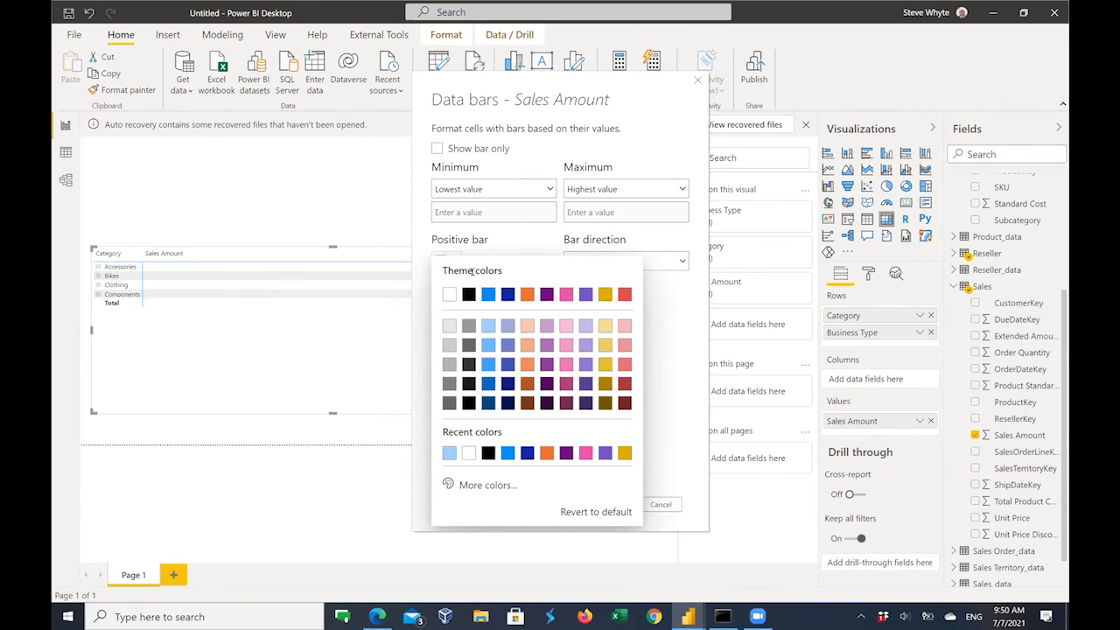
pyautogui.click(484, 329)
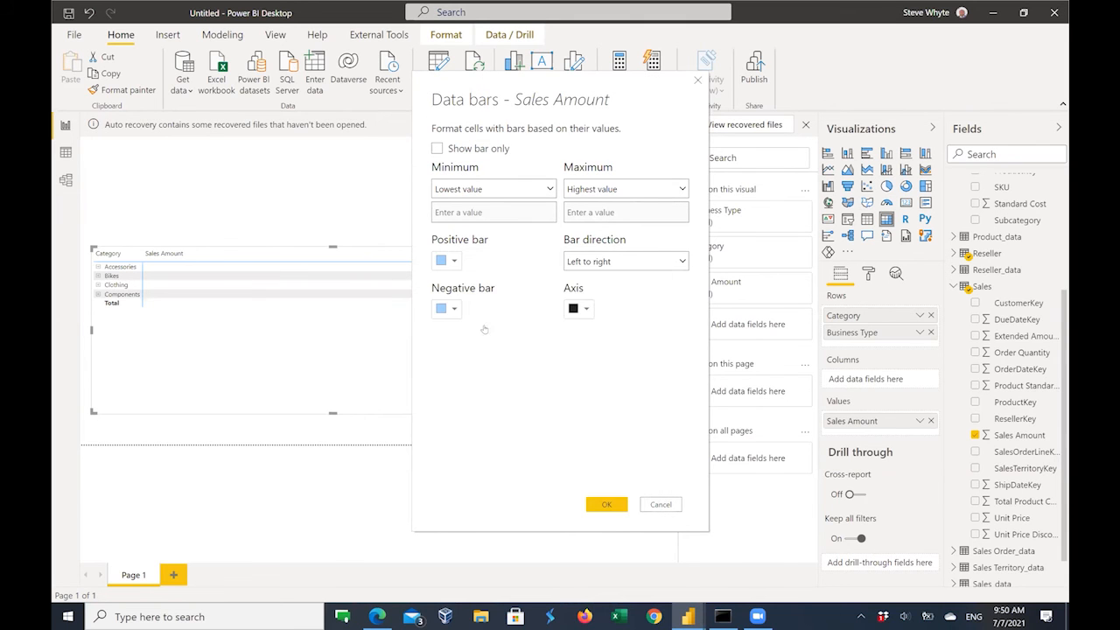
# Keep the bar minimum at Lowest value and apply the data bars to Sales Amount.
pyautogui.click(551, 190)
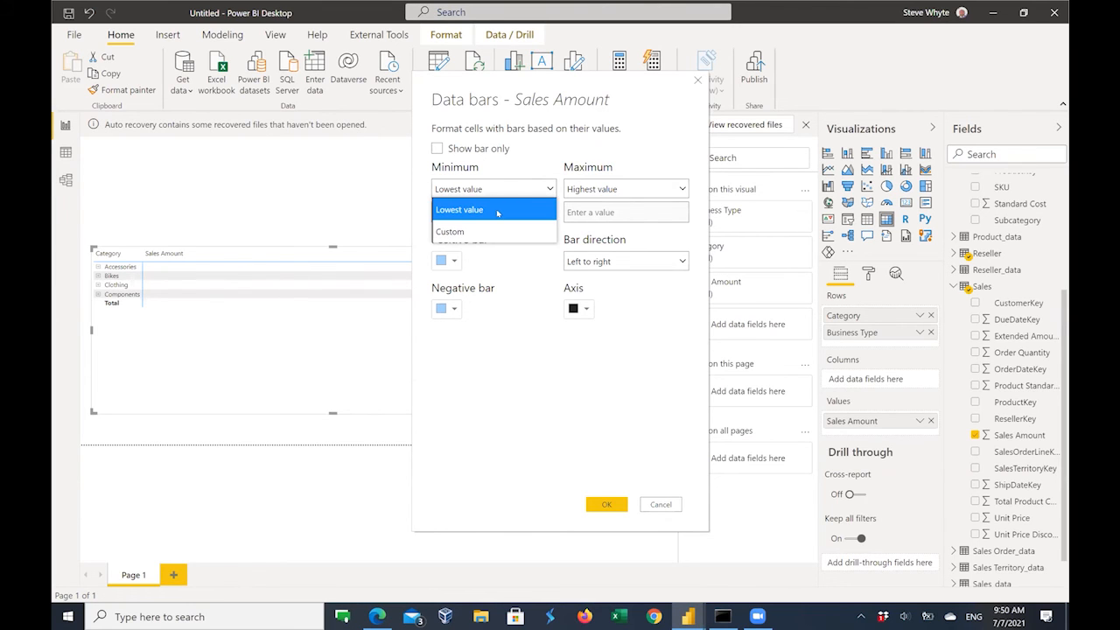
pyautogui.click(669, 142)
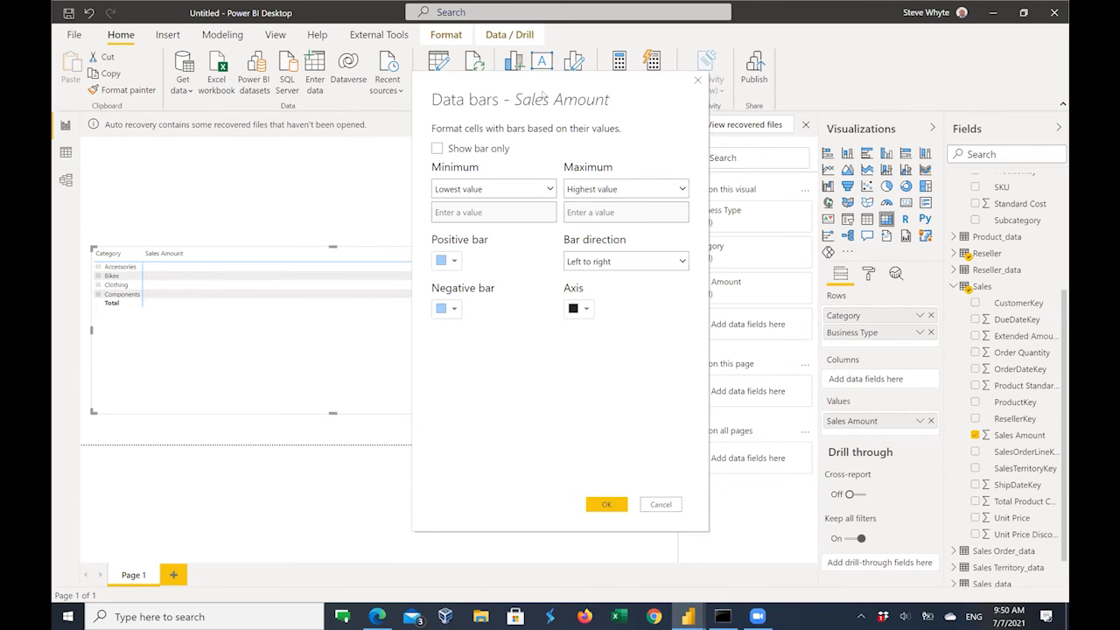
pyautogui.click(550, 190)
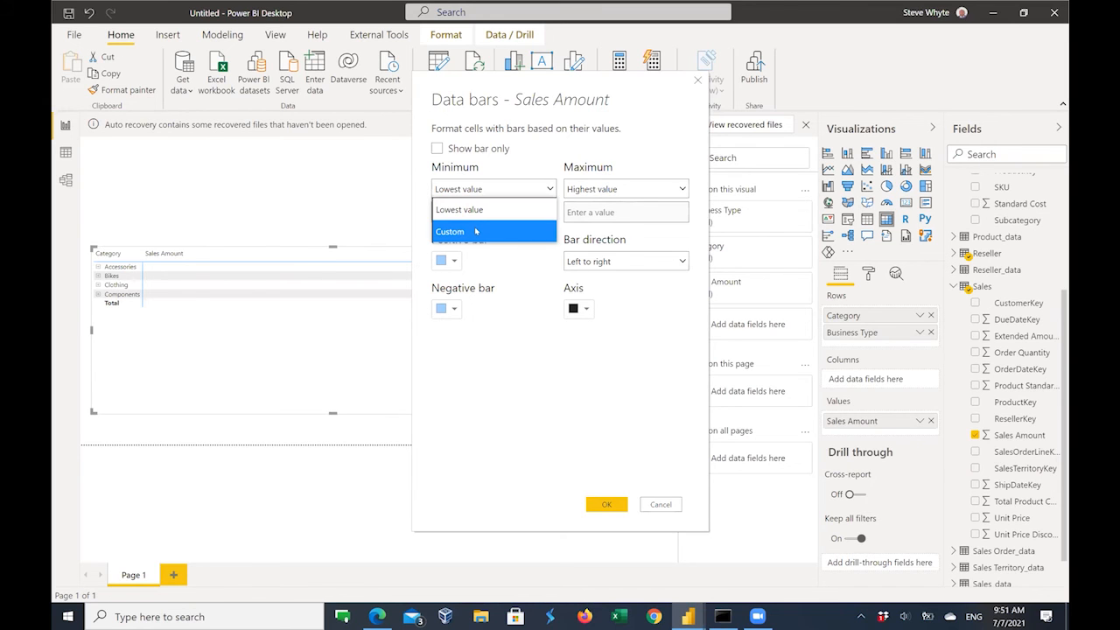
pyautogui.click(536, 376)
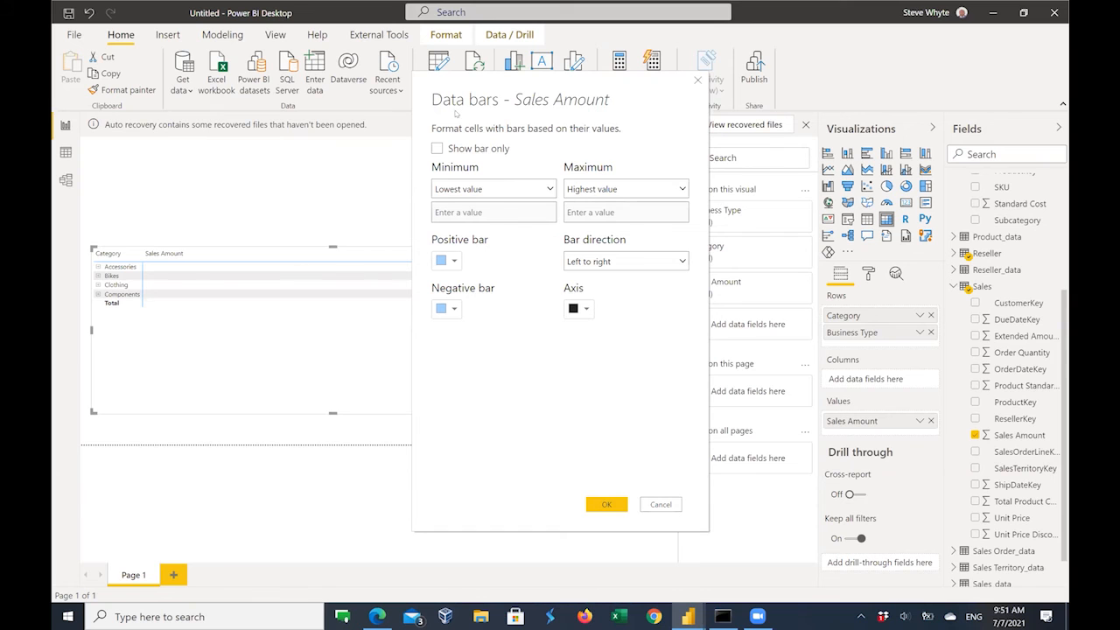
pyautogui.click(606, 505)
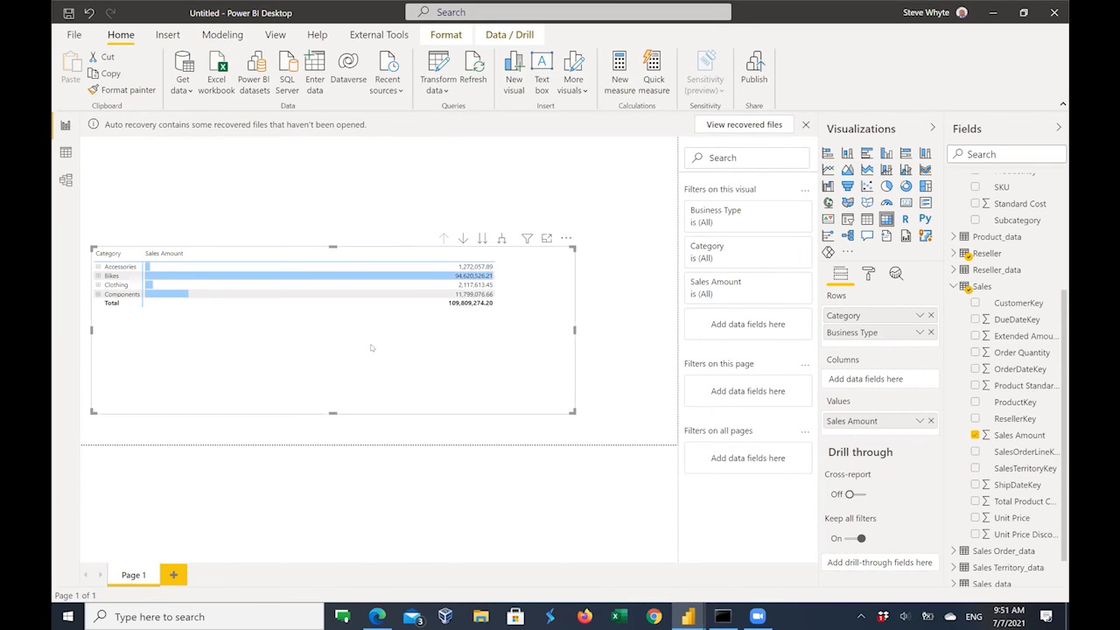
# Expand the Bikes and Clothing categories to examine their data bars by business type, and collapse both again.
pyautogui.click(97, 275)
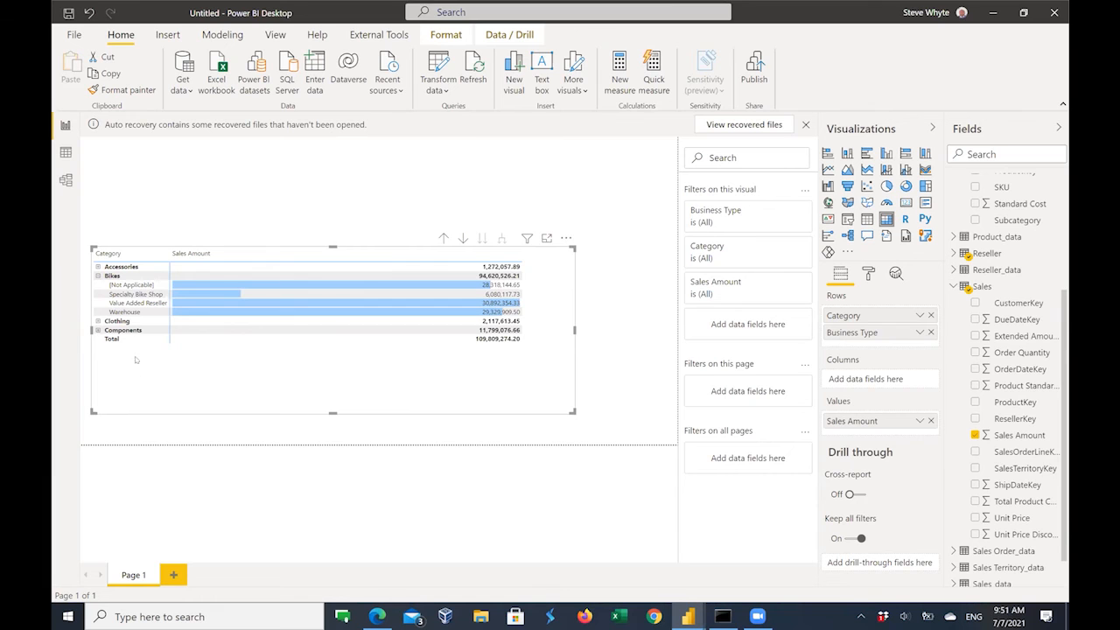
pyautogui.click(98, 320)
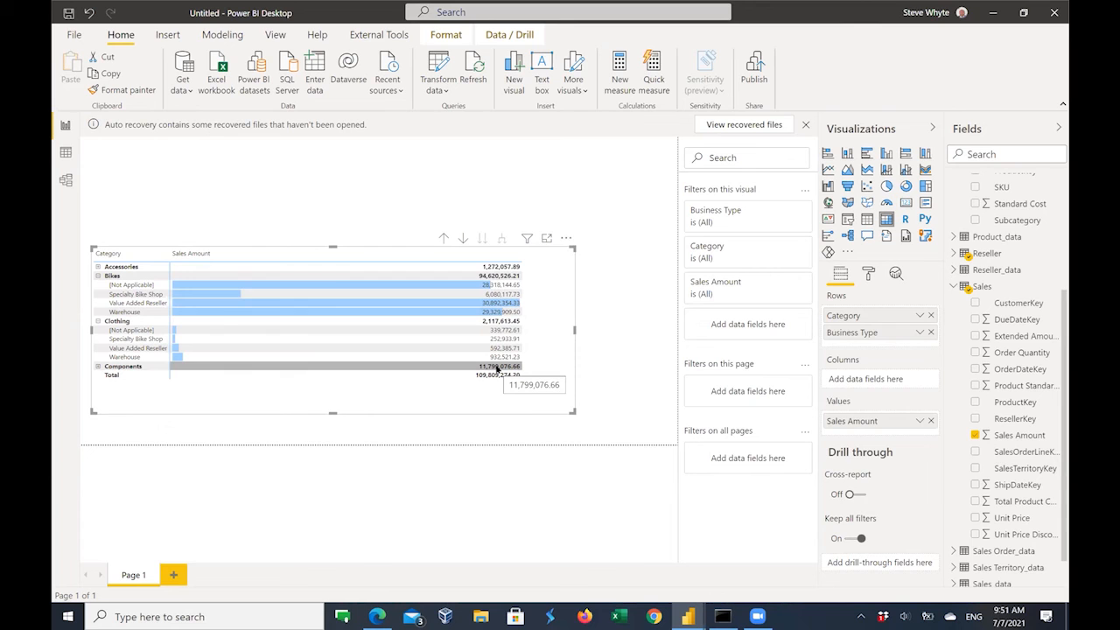
pyautogui.click(97, 276)
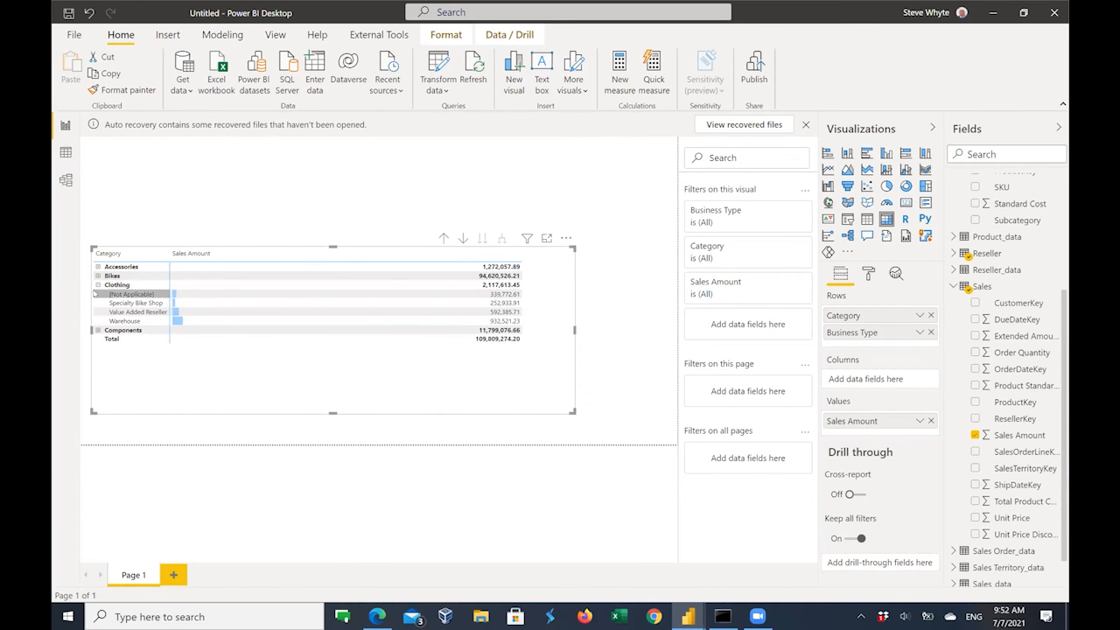
pyautogui.click(99, 285)
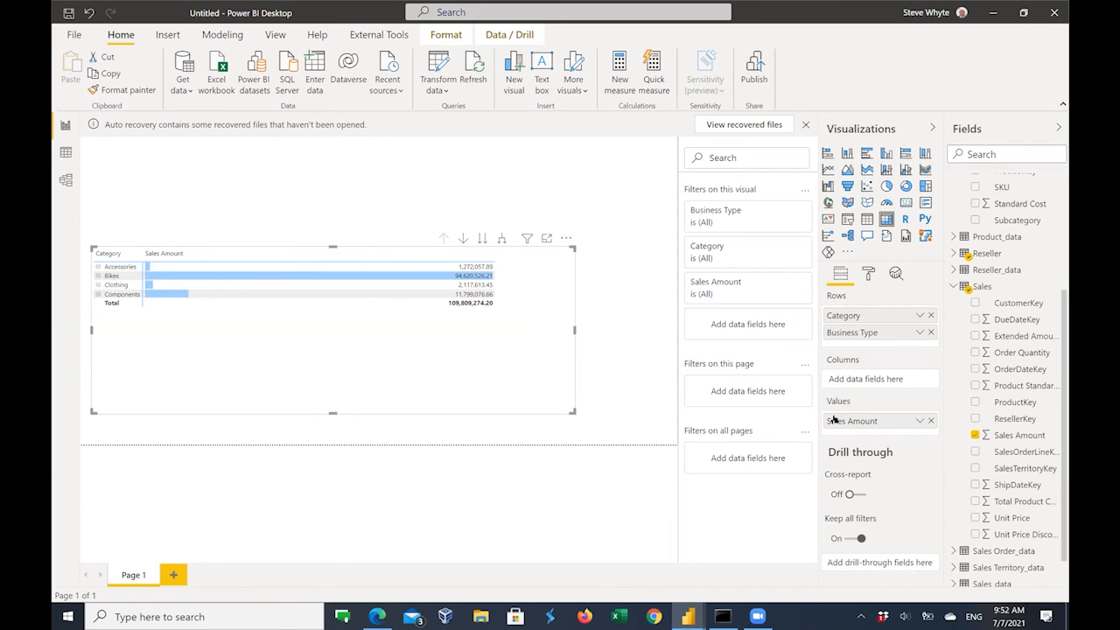
# Remove all conditional formatting from the matrix's Sales Amount values.
pyautogui.click(920, 422)
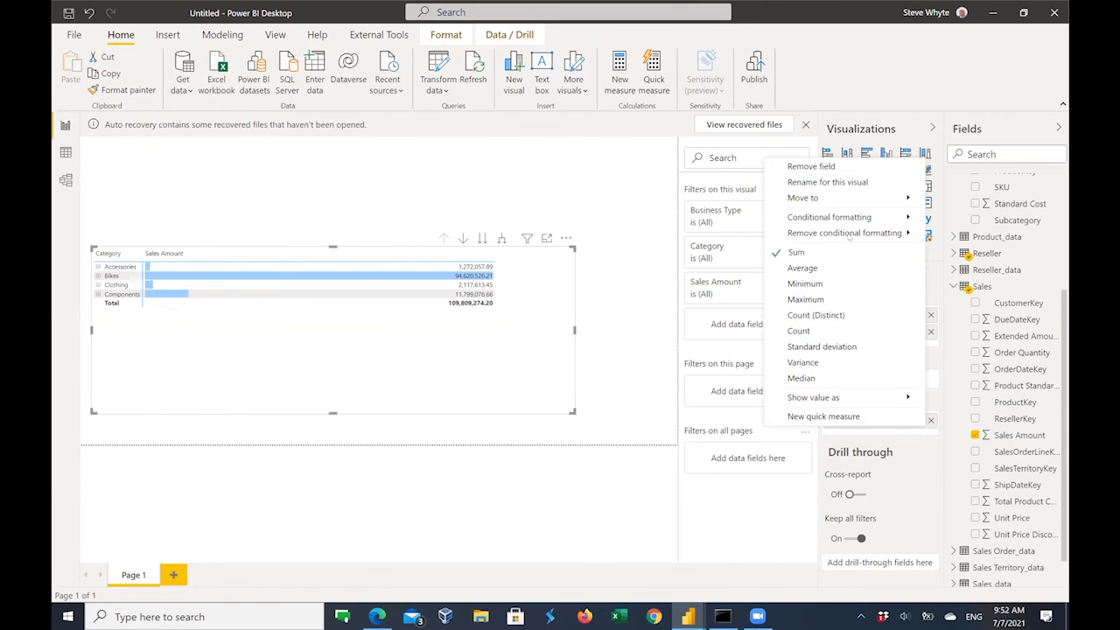
pyautogui.moveTo(846, 218)
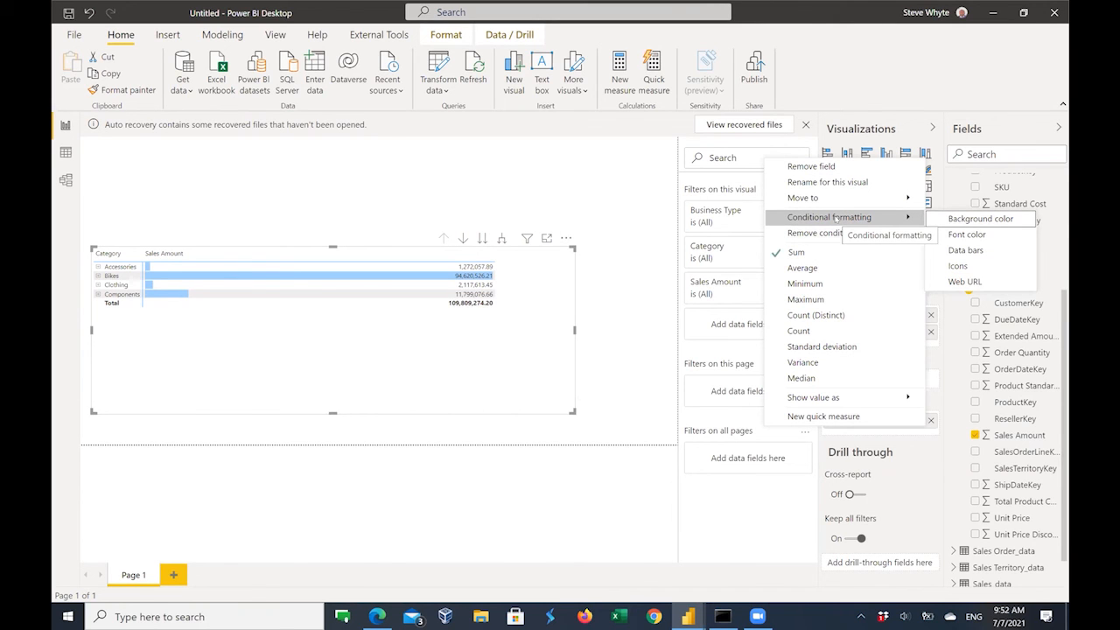
pyautogui.moveTo(805, 233)
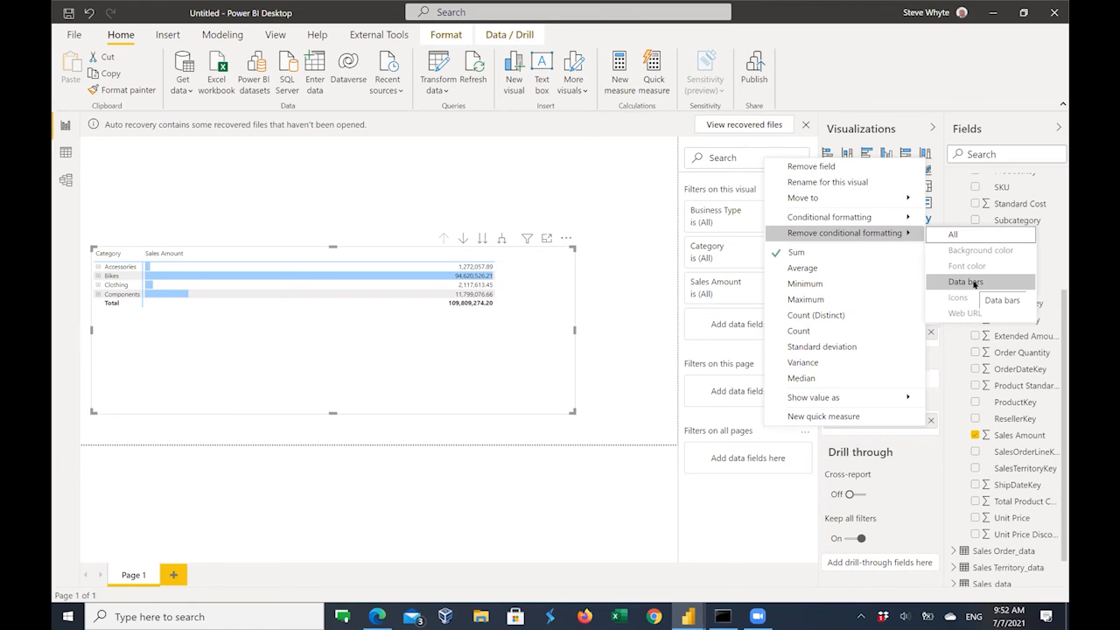
pyautogui.click(953, 235)
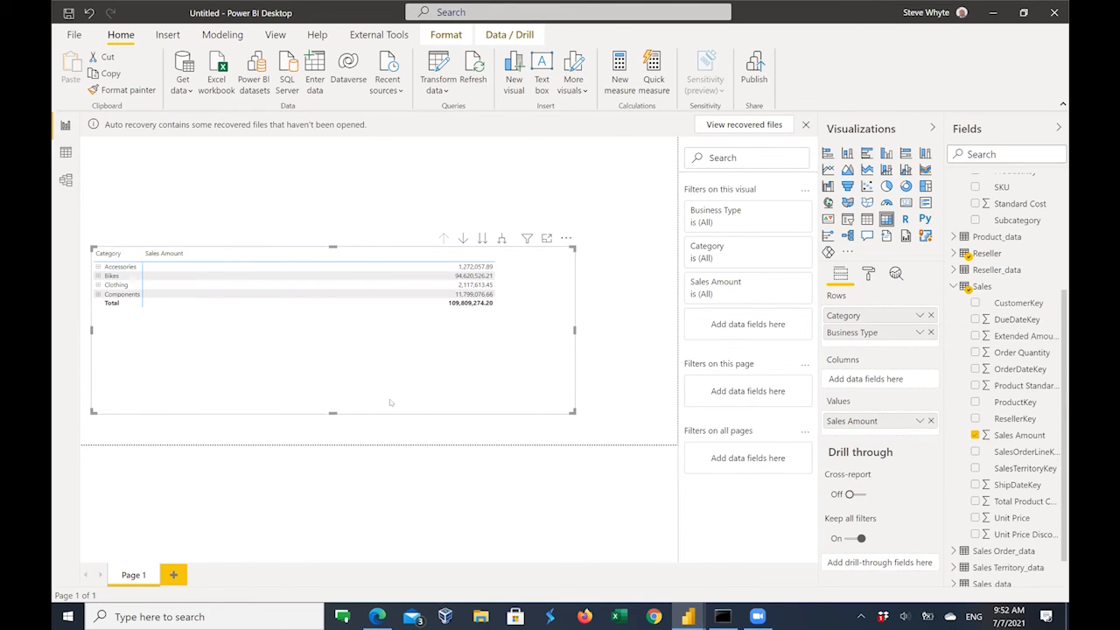
# Apply a background color scale to Sales Amount, values only, based on its sum, from light blue at the lowest value to blue at the highest.
pyautogui.click(919, 421)
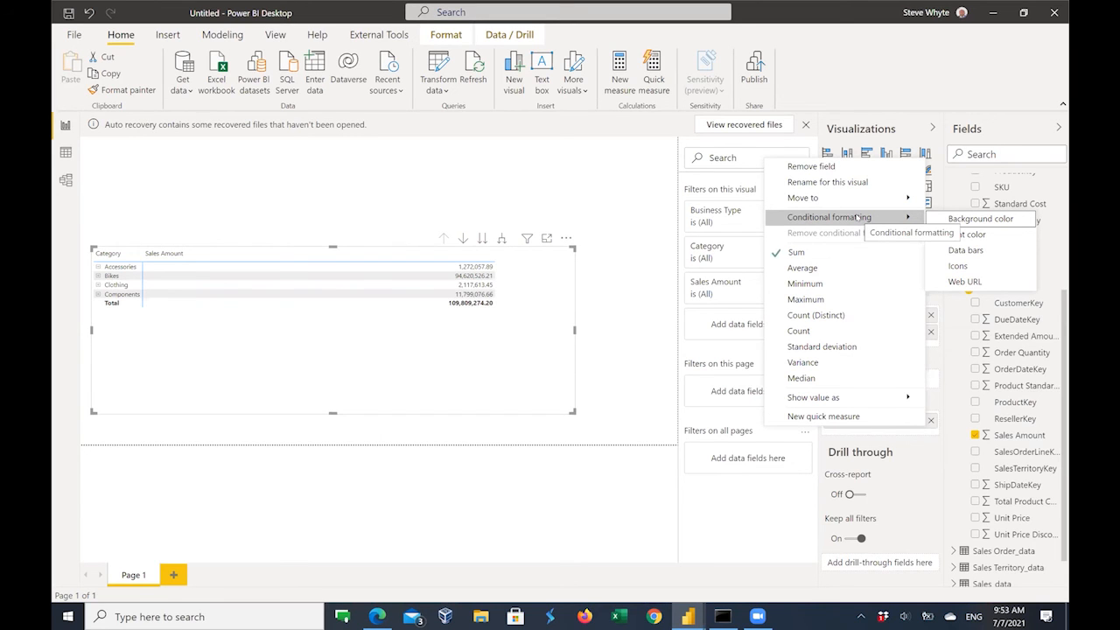
pyautogui.click(963, 218)
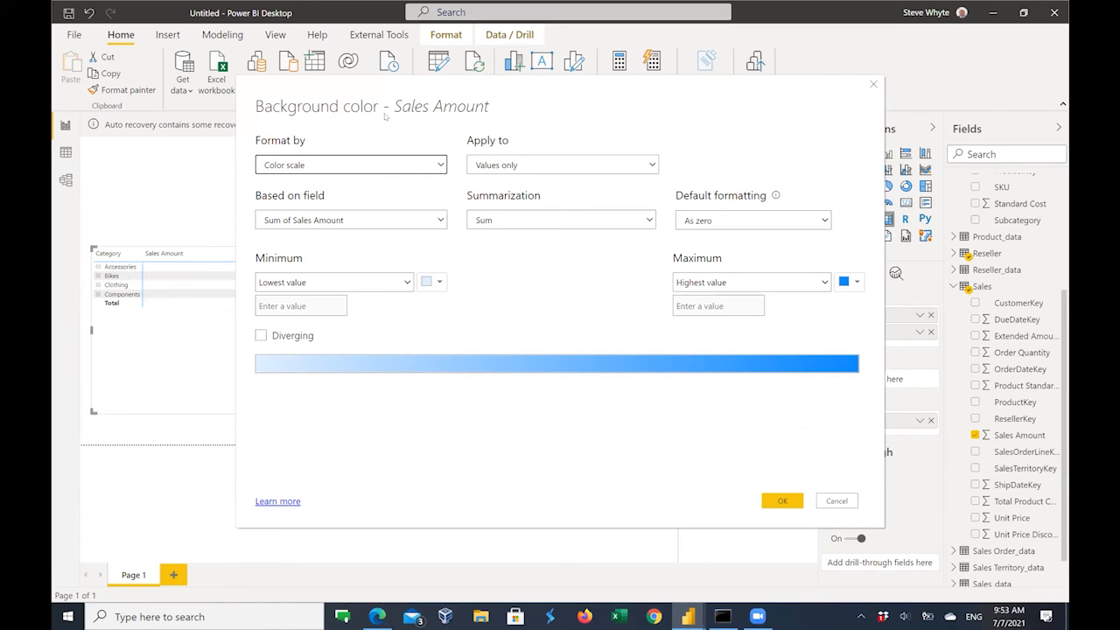
pyautogui.click(334, 164)
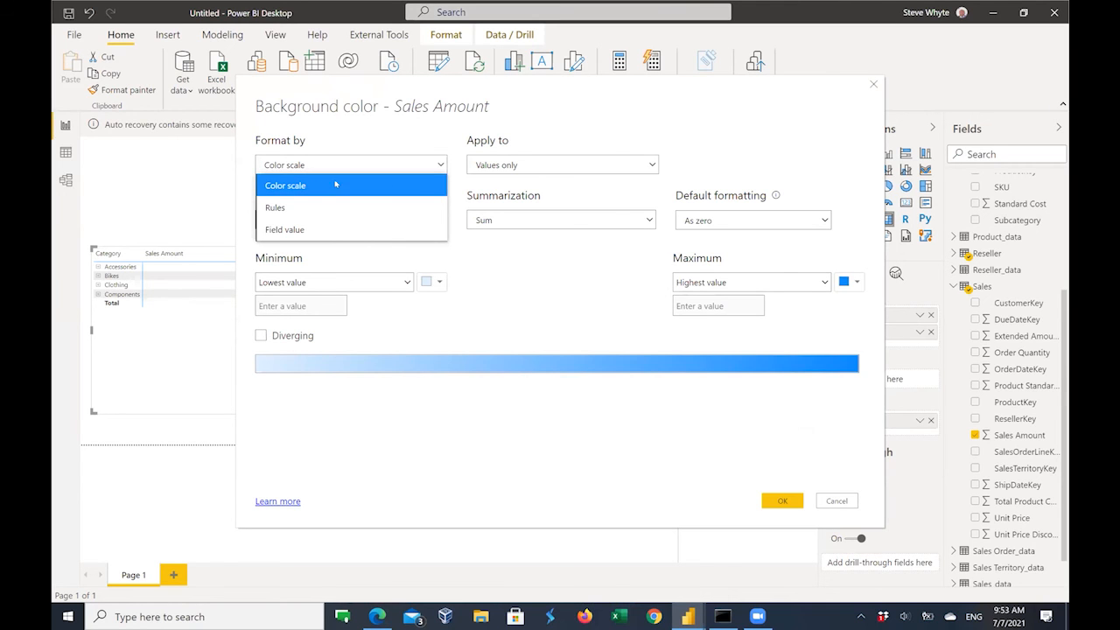
pyautogui.click(402, 185)
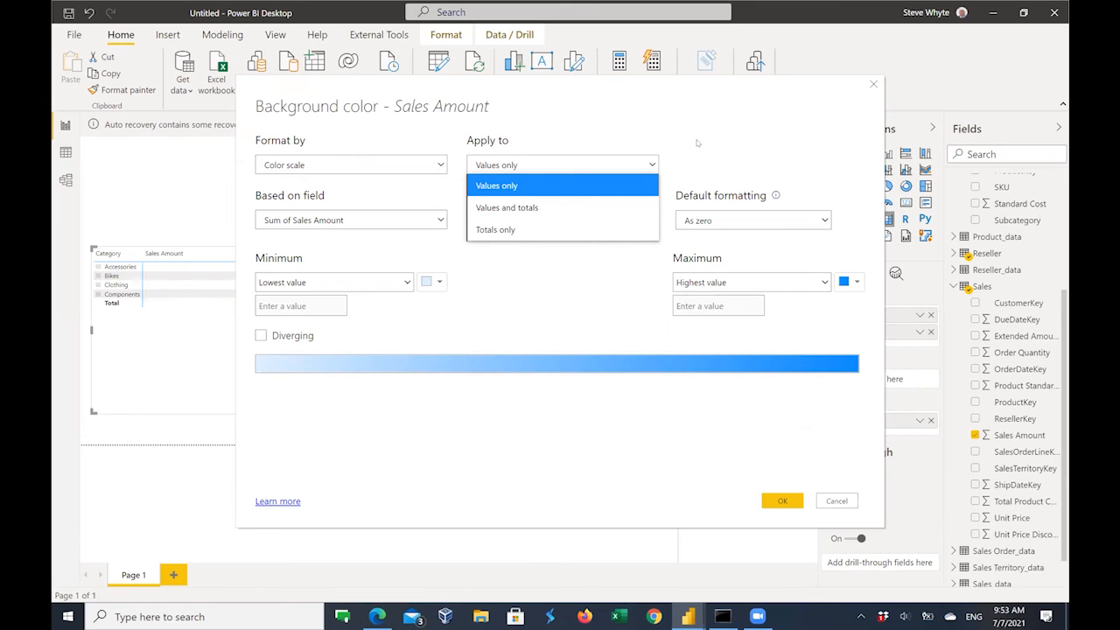
pyautogui.click(697, 143)
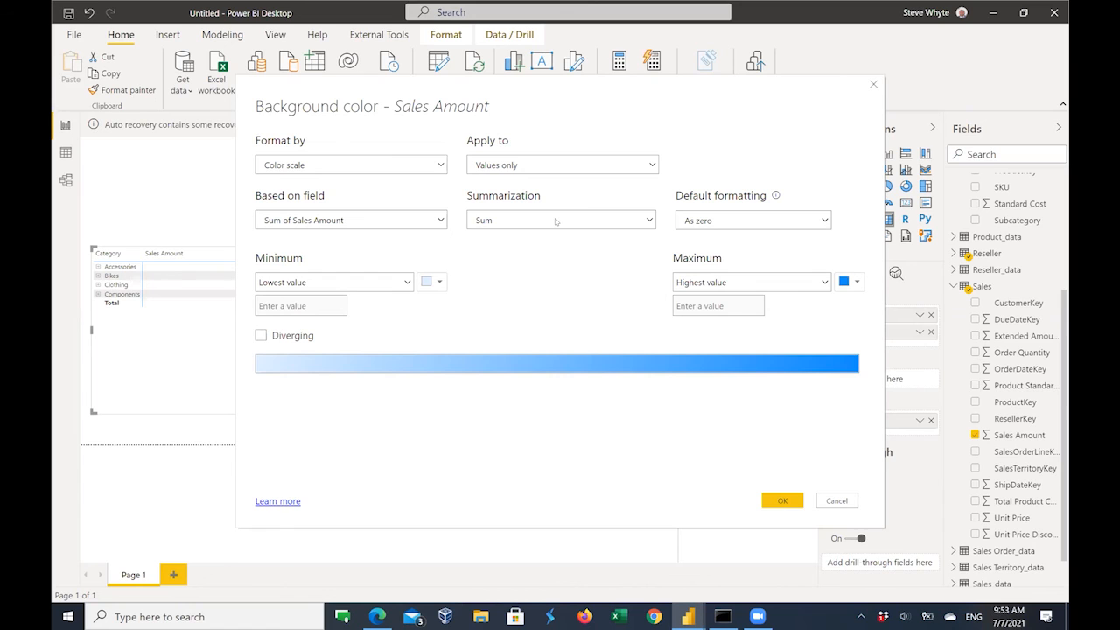
pyautogui.click(555, 221)
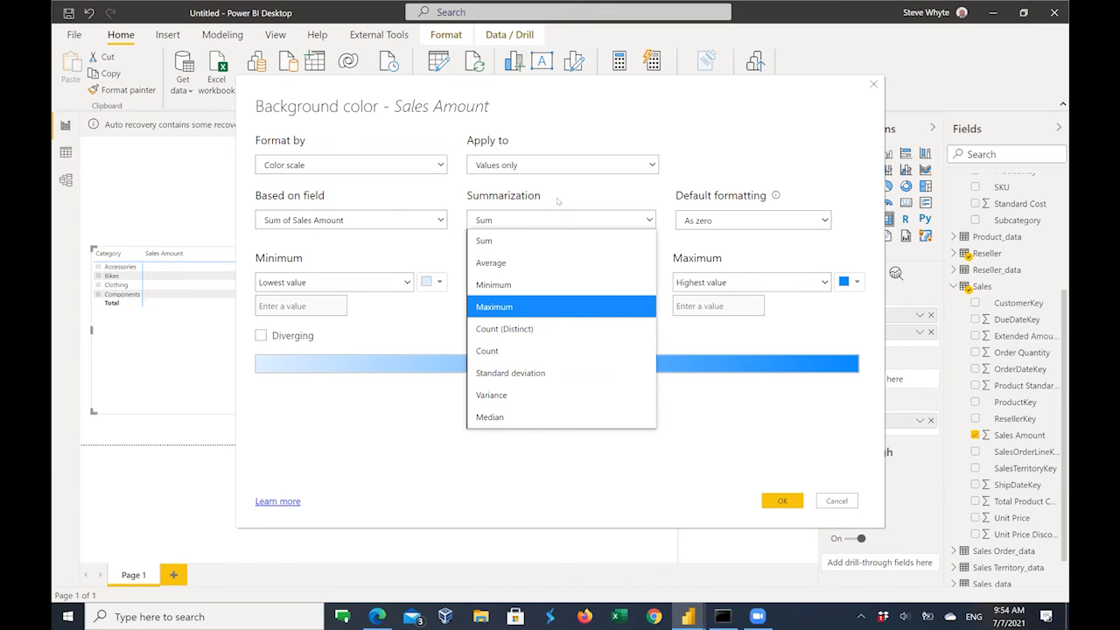
pyautogui.click(297, 179)
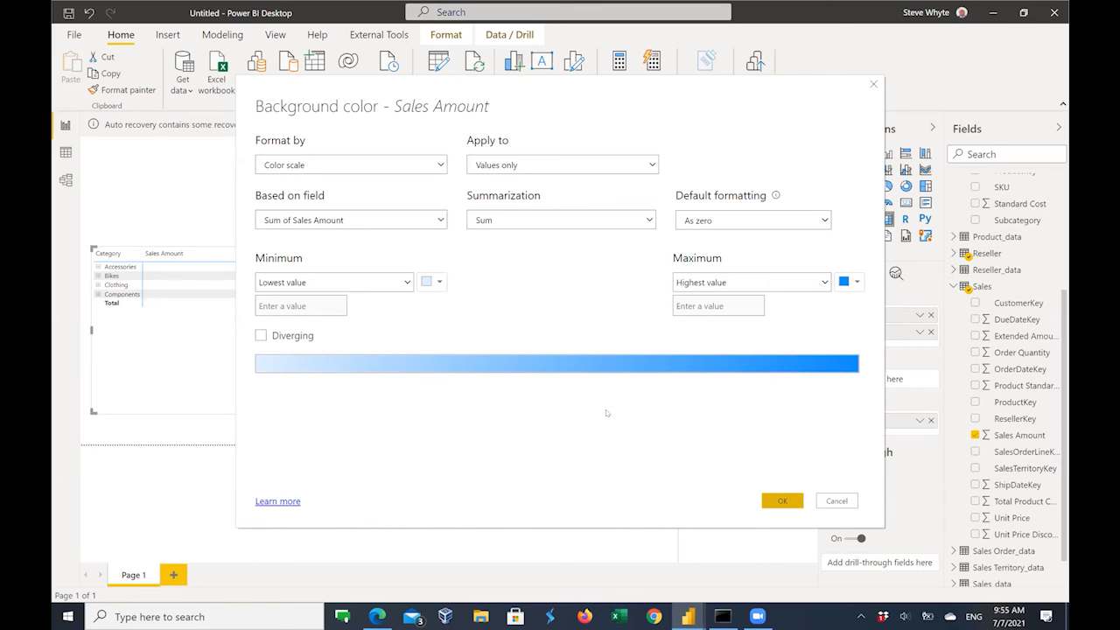
pyautogui.press('Return')
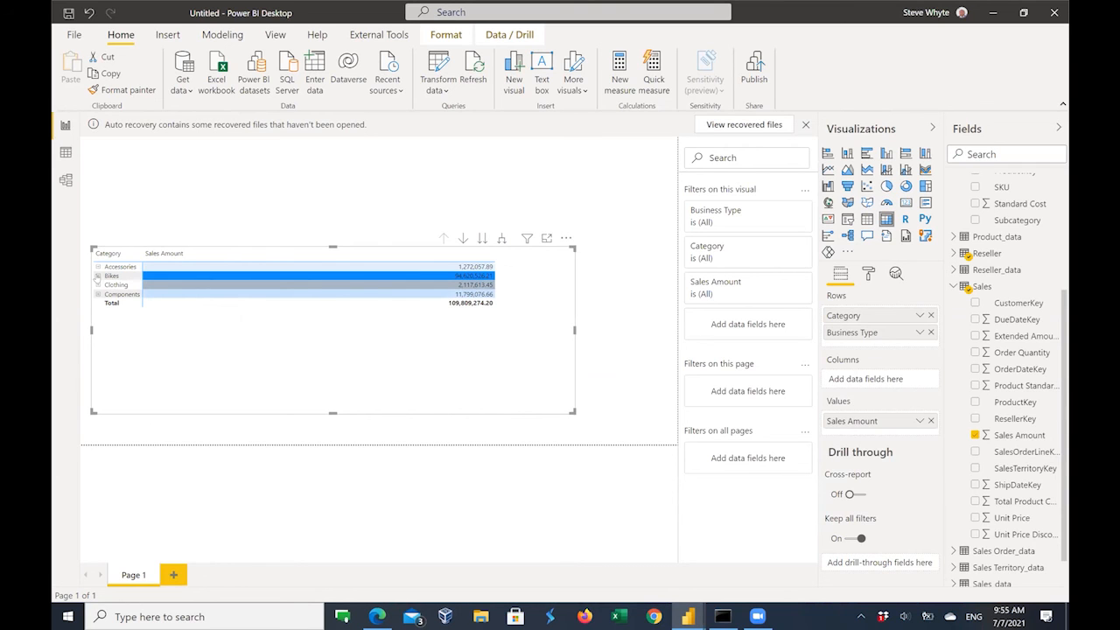
# Expand the Bikes, Clothing and Components categories in the matrix to show their Sales Amount background colors by business type.
pyautogui.click(97, 276)
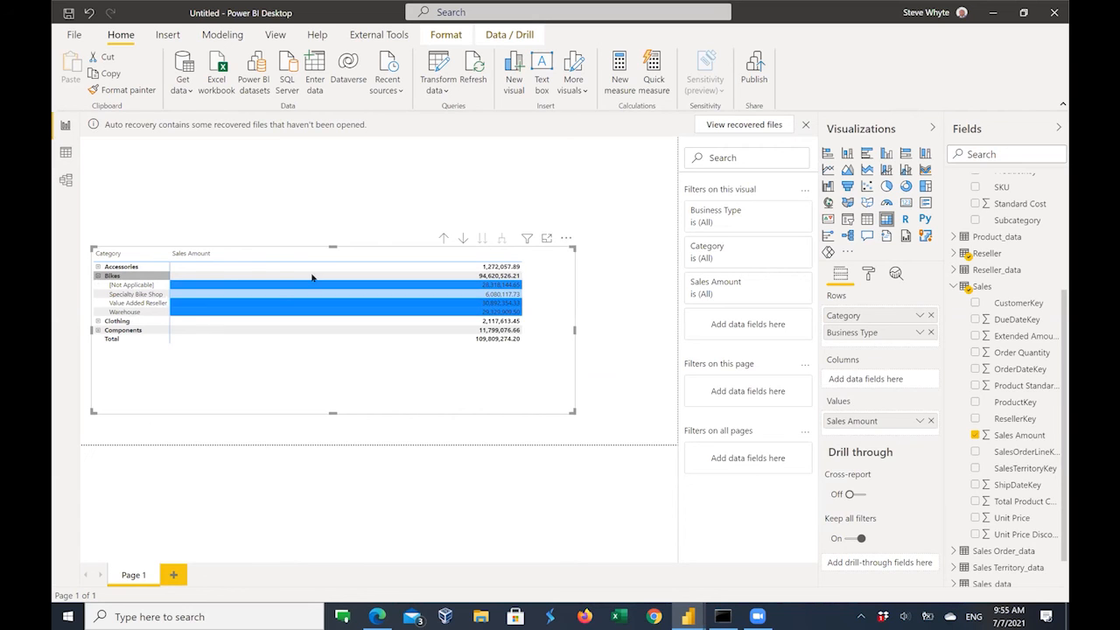
pyautogui.click(96, 322)
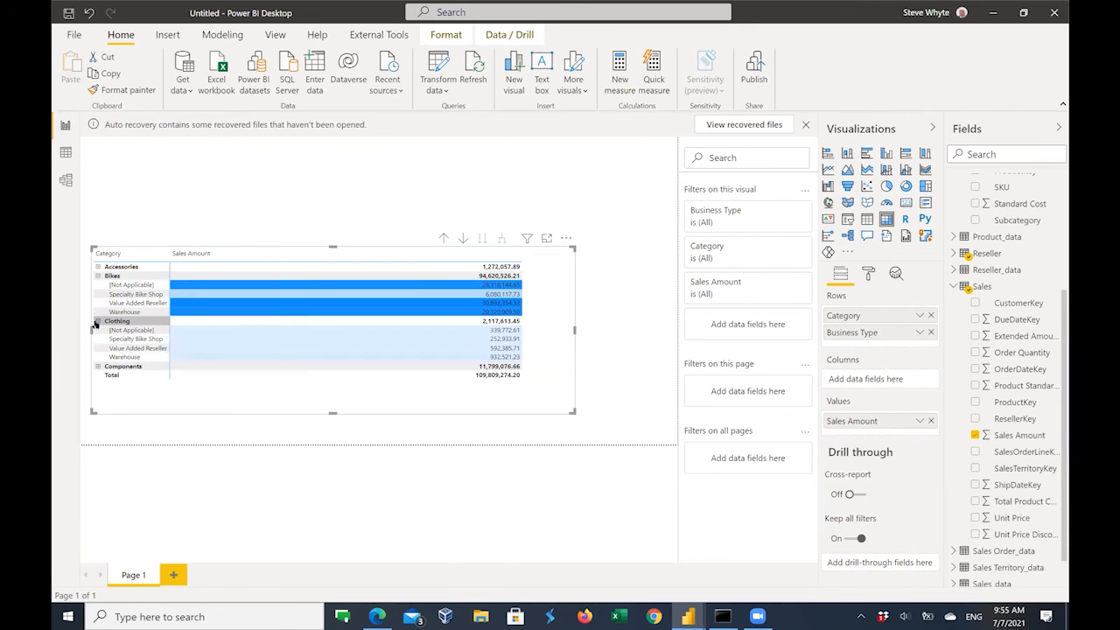
pyautogui.click(98, 365)
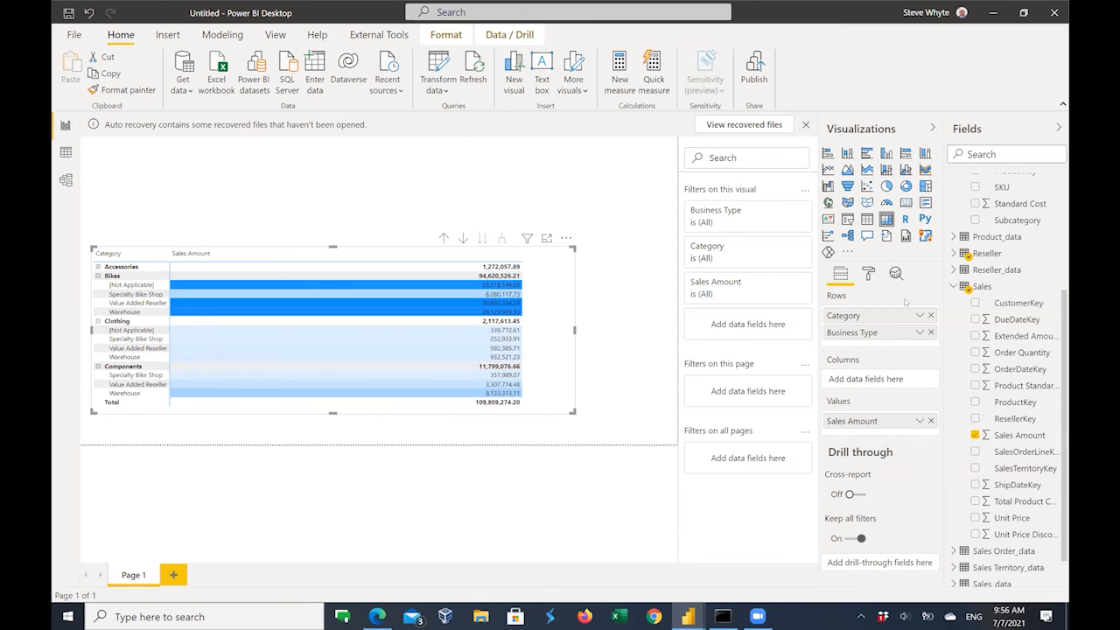
# Remove all conditional formatting from the matrix's Sales Amount values, clearing the background color scale.
pyautogui.click(920, 421)
pyautogui.moveTo(879, 235)
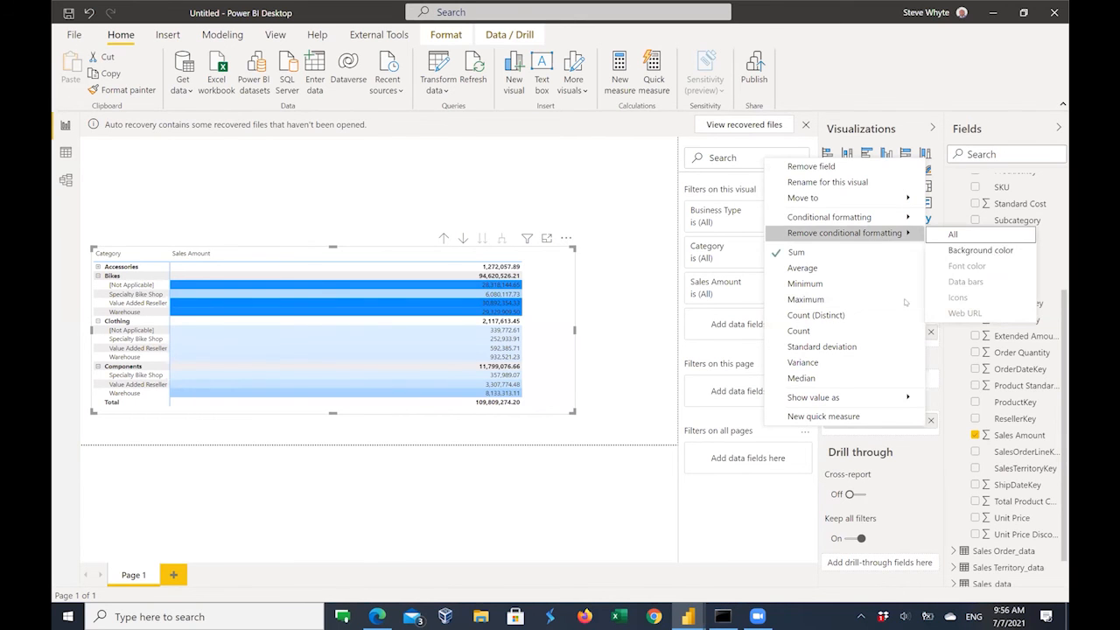
pyautogui.click(952, 235)
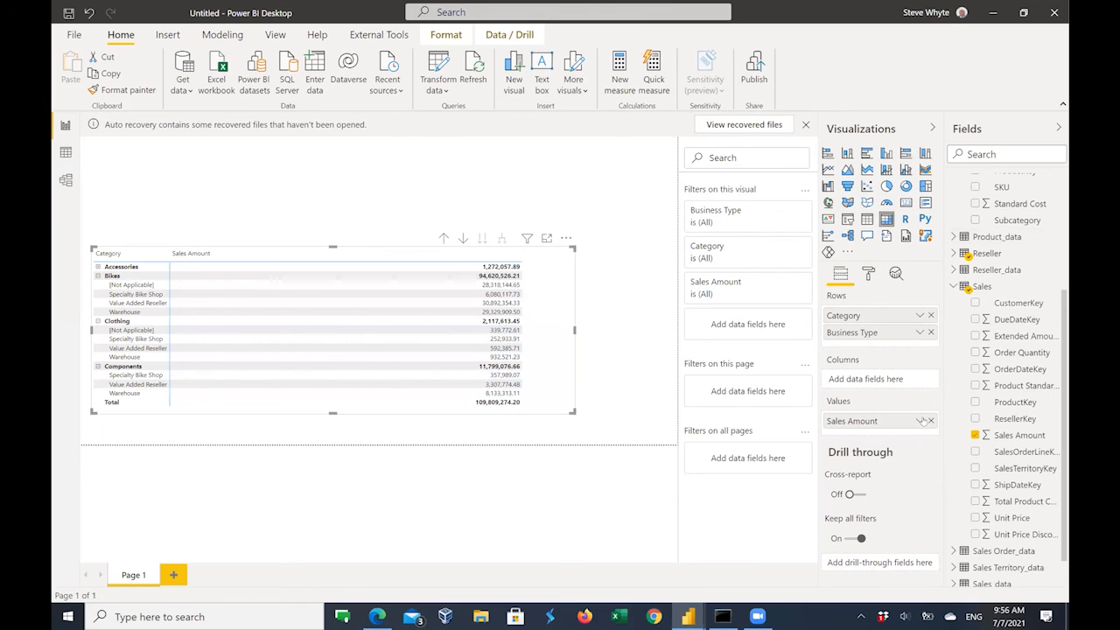
# Apply a font color scale to Sales Amount, values only, based on its sum, from light blue at the lowest value to blue at the highest.
pyautogui.moveTo(878, 216)
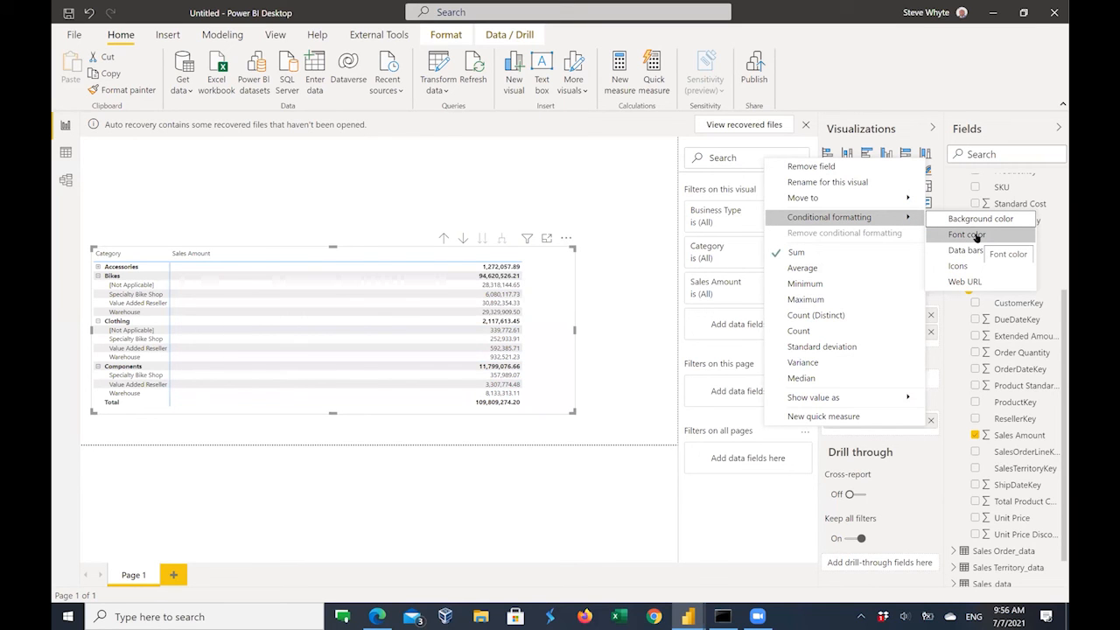
pyautogui.click(969, 234)
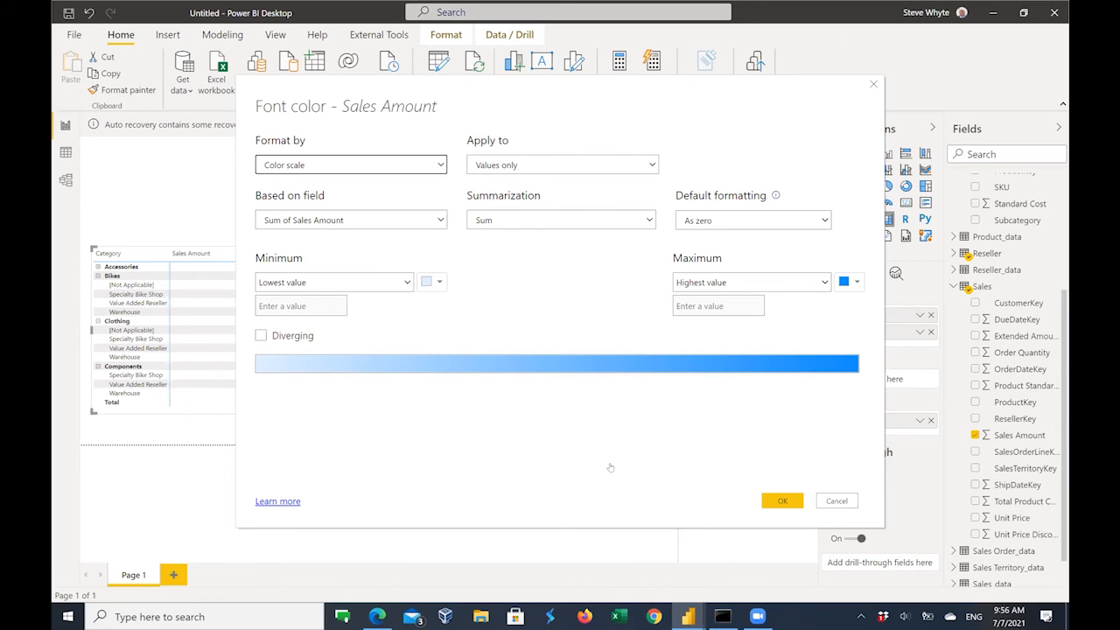
pyautogui.press('Return')
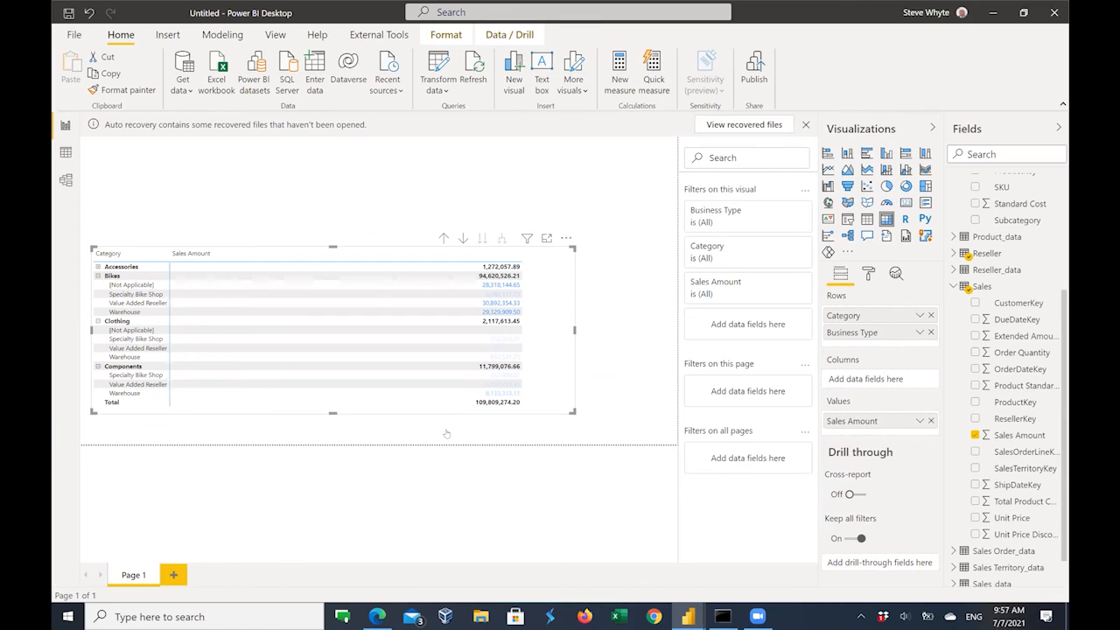
# Expand Accessories to examine its font colors, select the Components row, and collapse Accessories and Clothing.
pyautogui.click(98, 265)
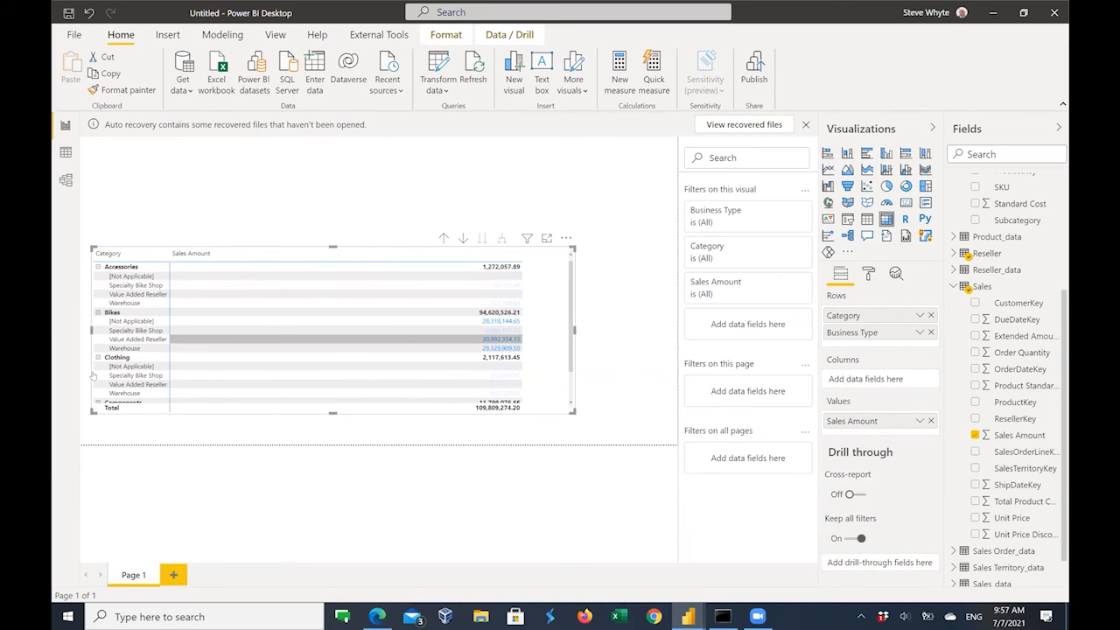
pyautogui.scroll(-1, 93, 374)
pyautogui.click(93, 372)
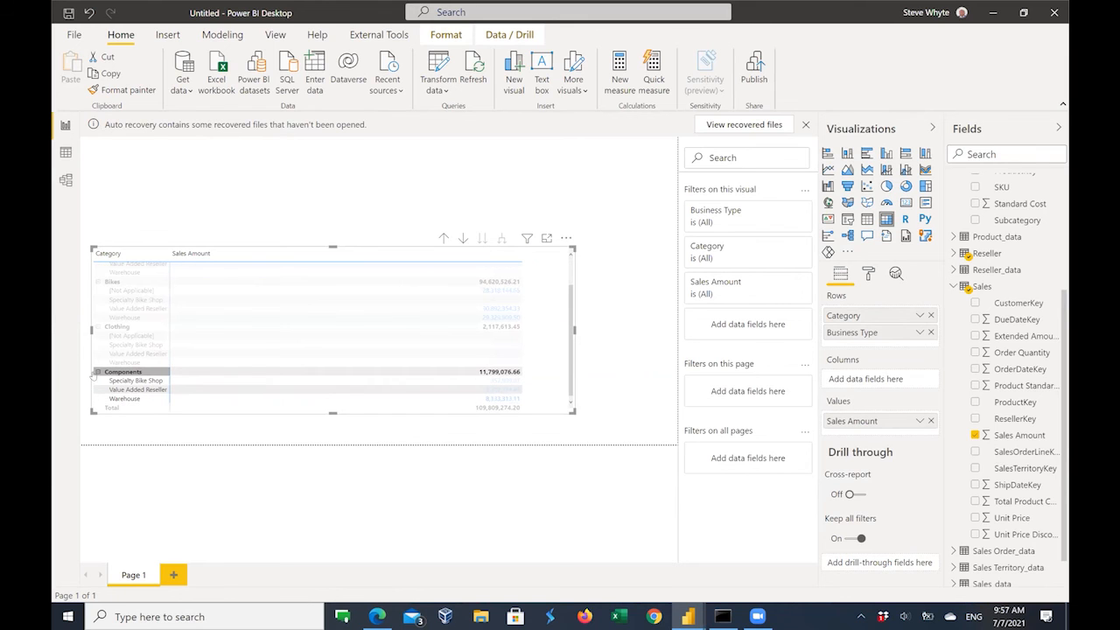
pyautogui.scroll(1, 335, 329)
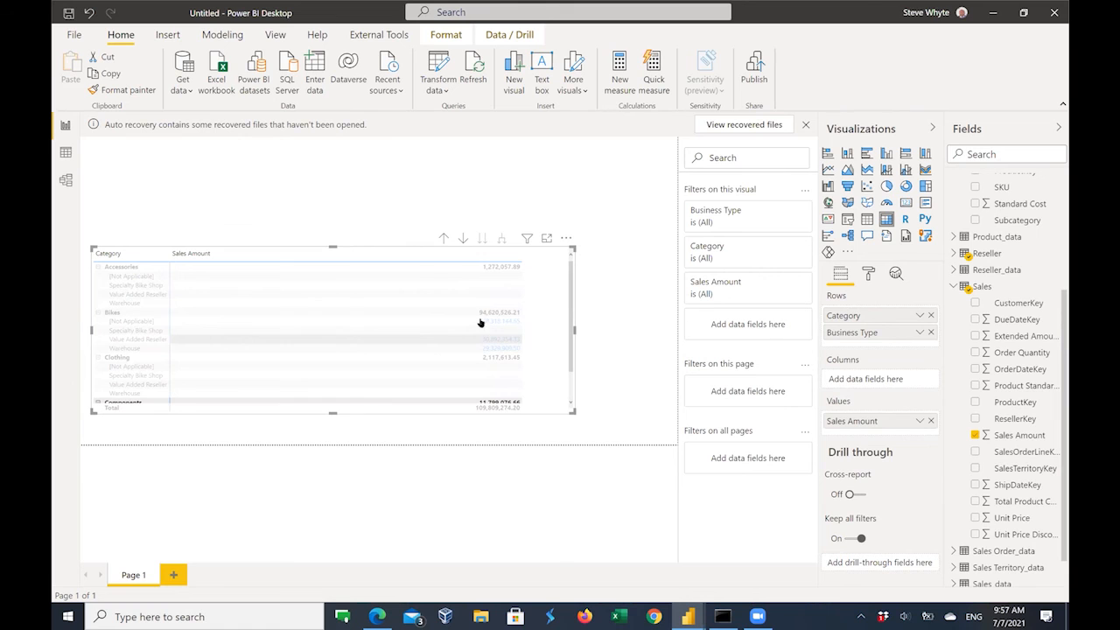
pyautogui.click(98, 267)
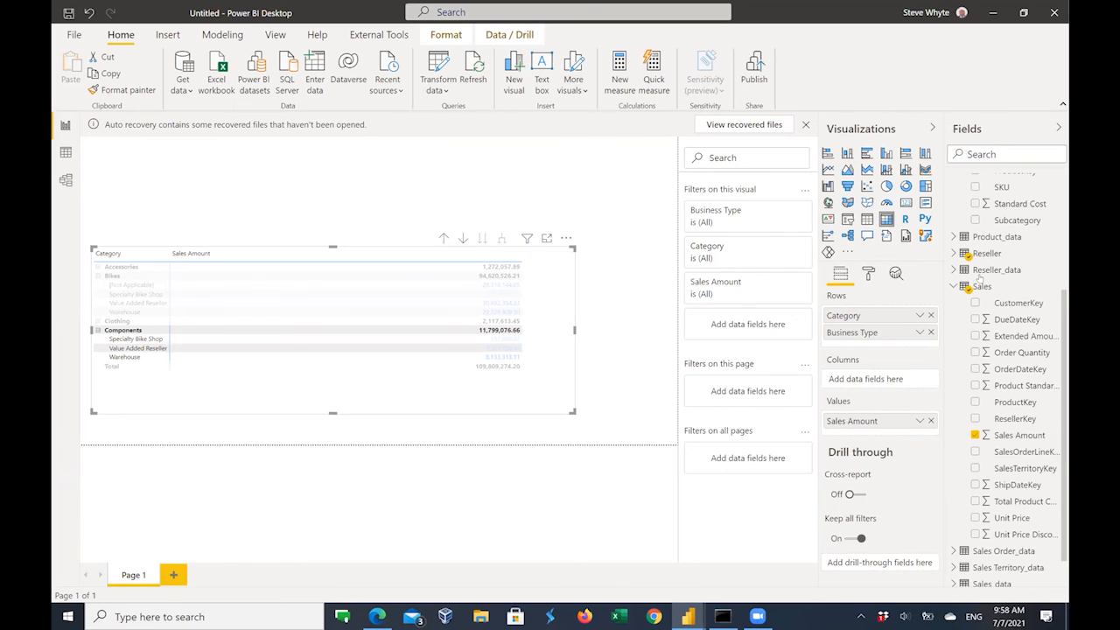
# Open the choices for removing conditional formatting from the matrix's Sales Amount values.
pyautogui.scroll(-1, 978, 277)
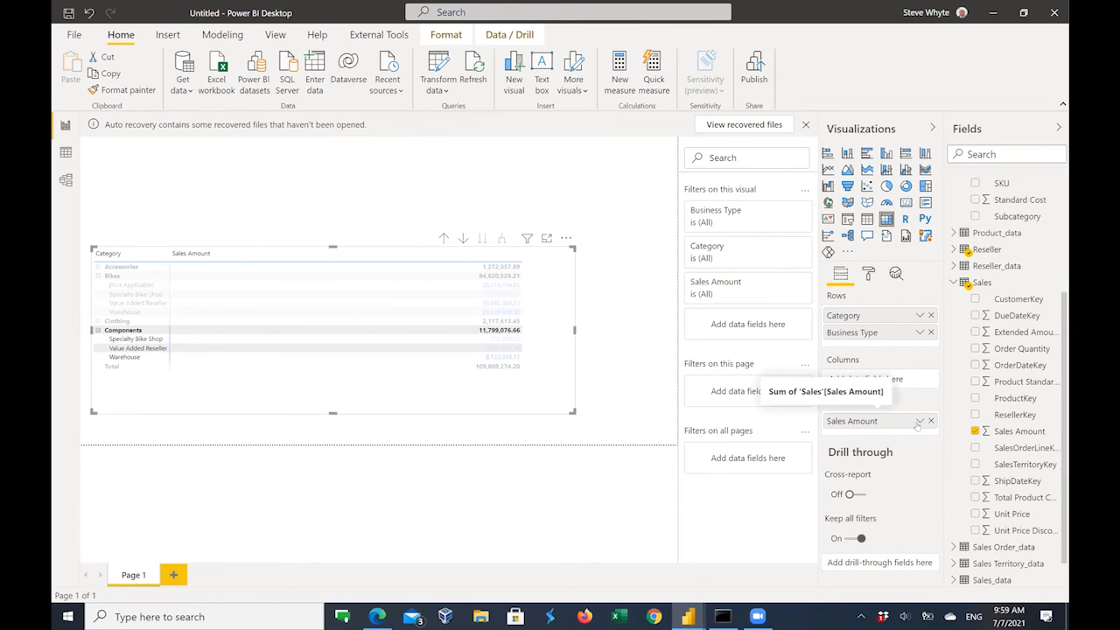
pyautogui.click(919, 421)
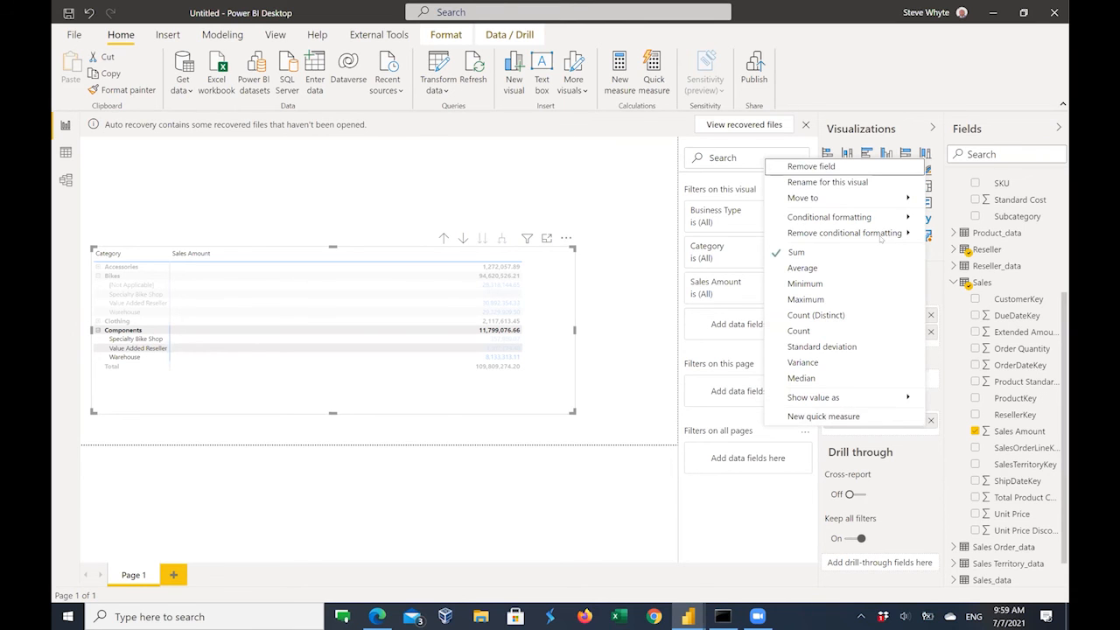
pyautogui.moveTo(882, 233)
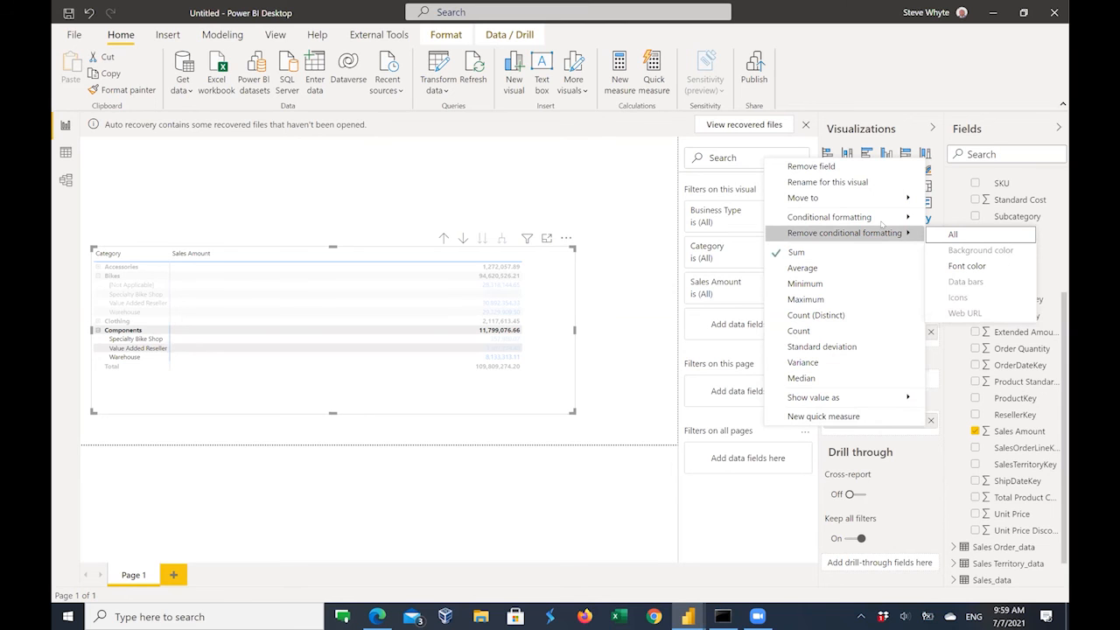